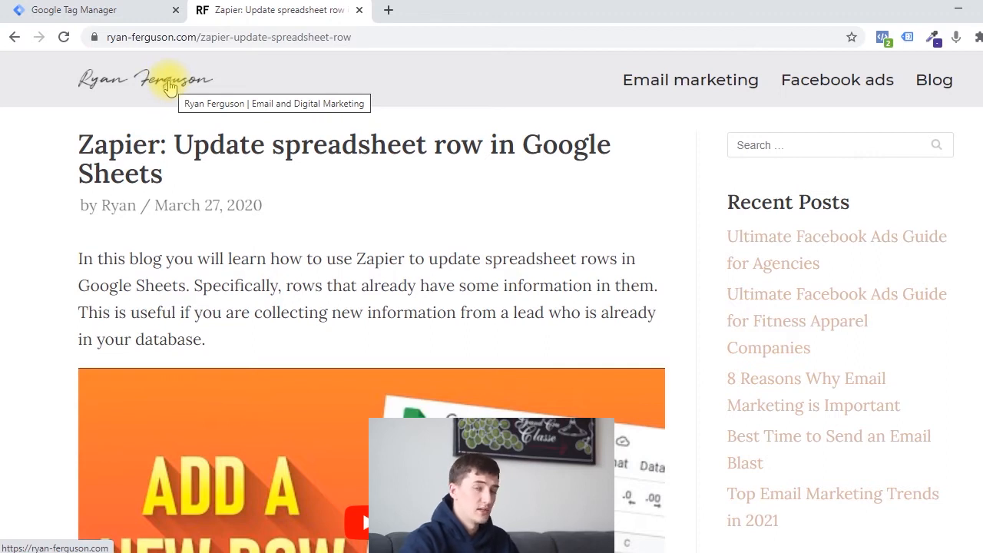
Start the Tag Manager container's preview with the zapier-update-spreadsheet-row page URL and continue into the connected Tag Assistant session.
click(131, 9)
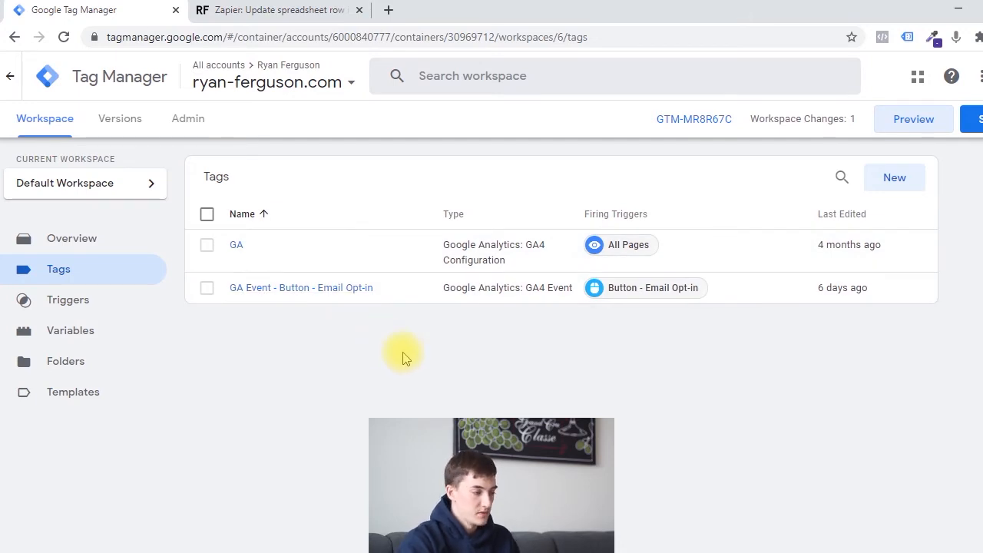
click(304, 9)
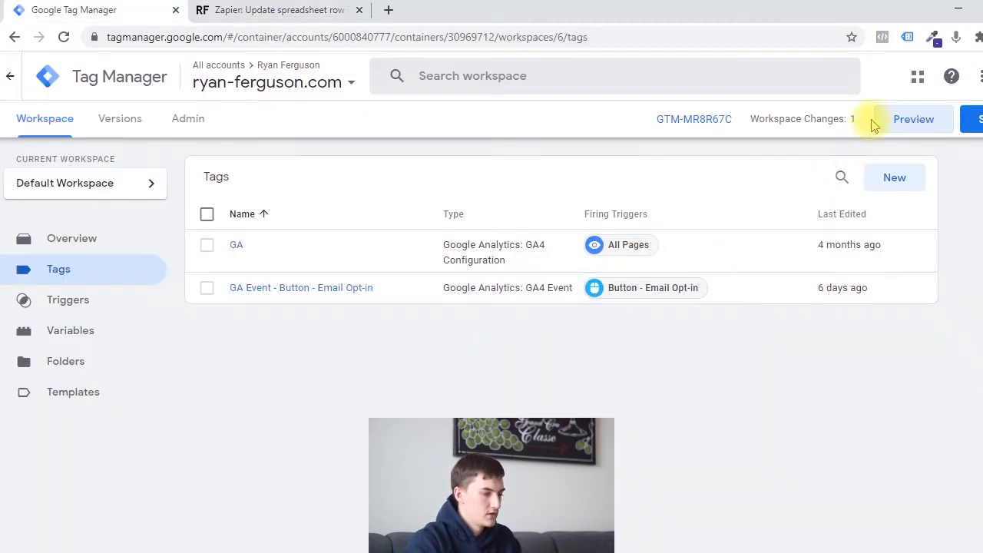
click(910, 121)
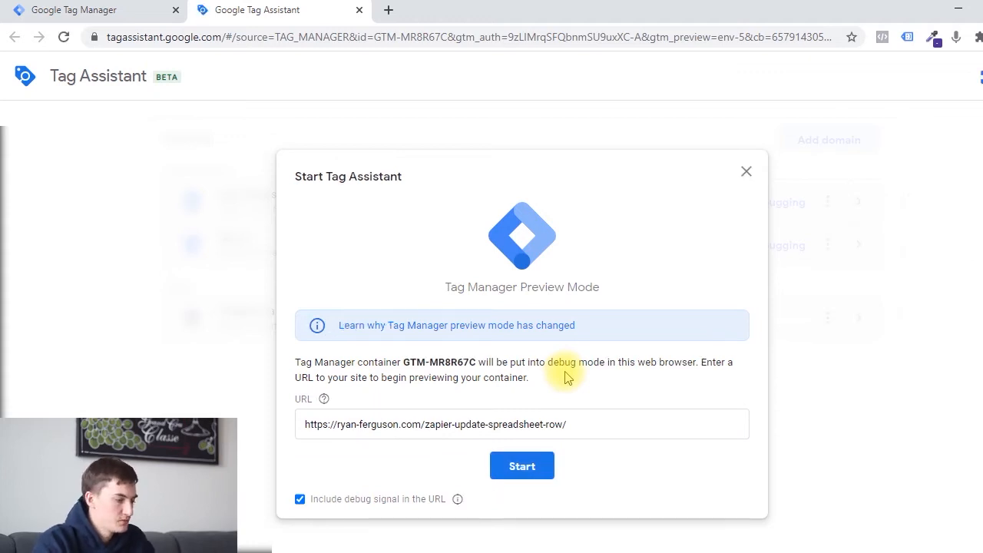
drag(302, 424, 624, 430)
click(531, 476)
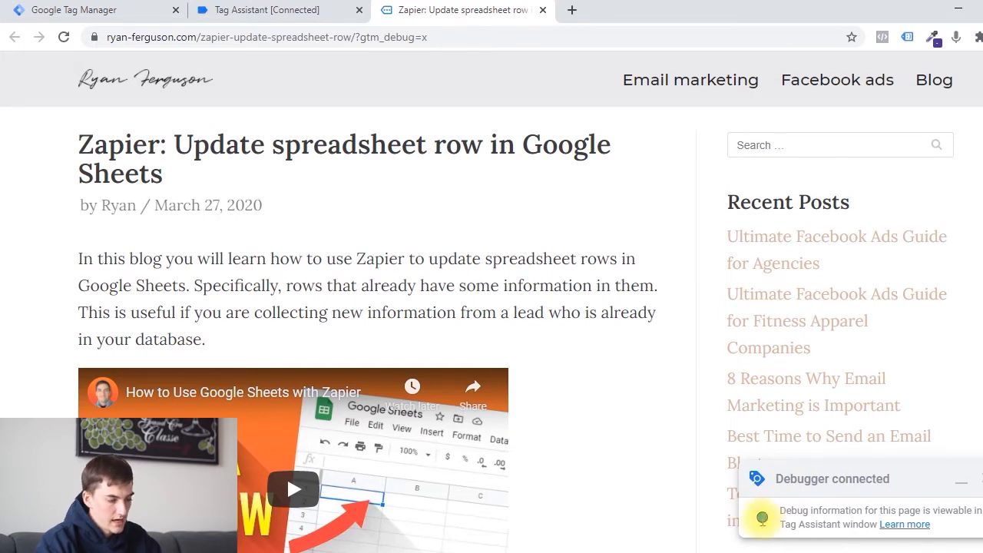
click(244, 8)
click(530, 344)
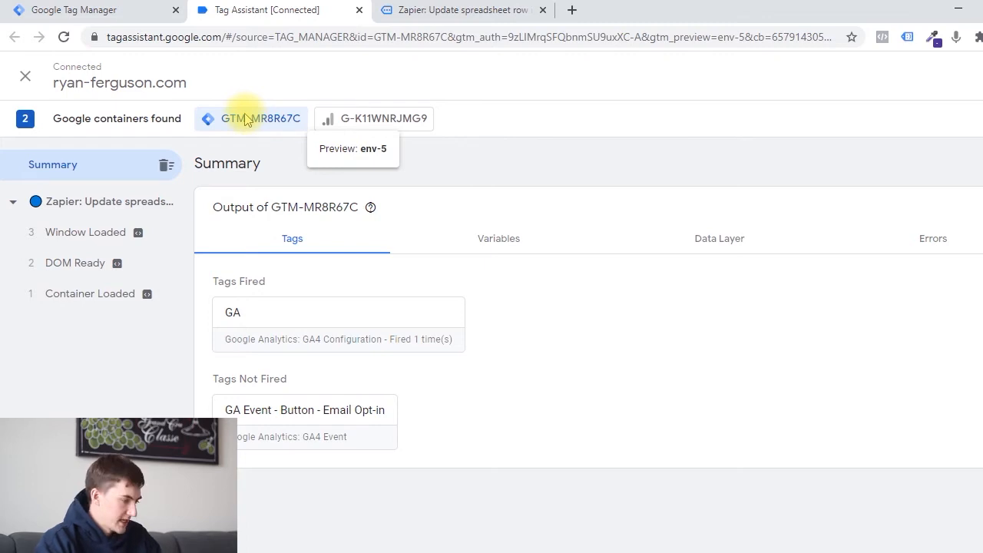
Check the hits sent by the G-K11WNRJMG9 container and the tag output of GTM-MR8R67C for the Zapier page.
click(396, 119)
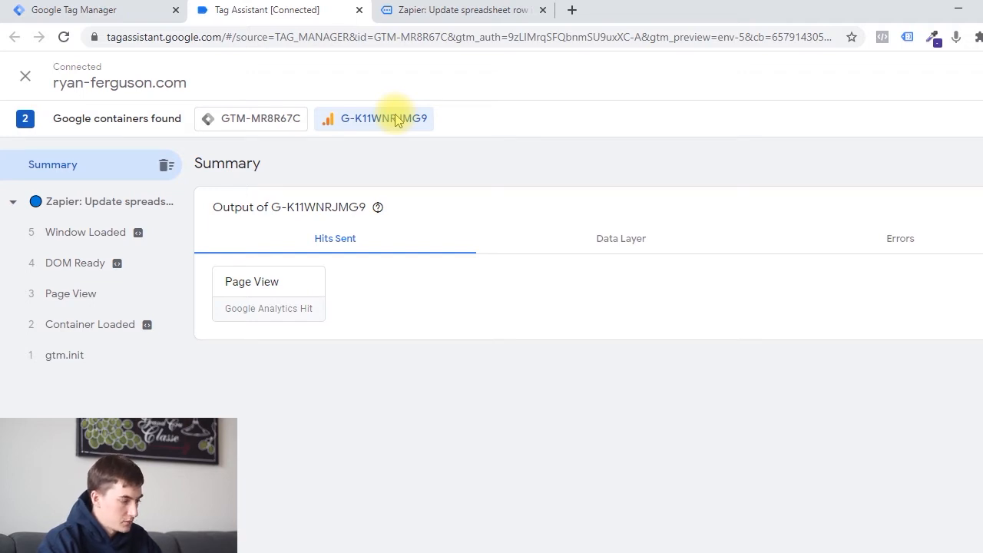
click(259, 120)
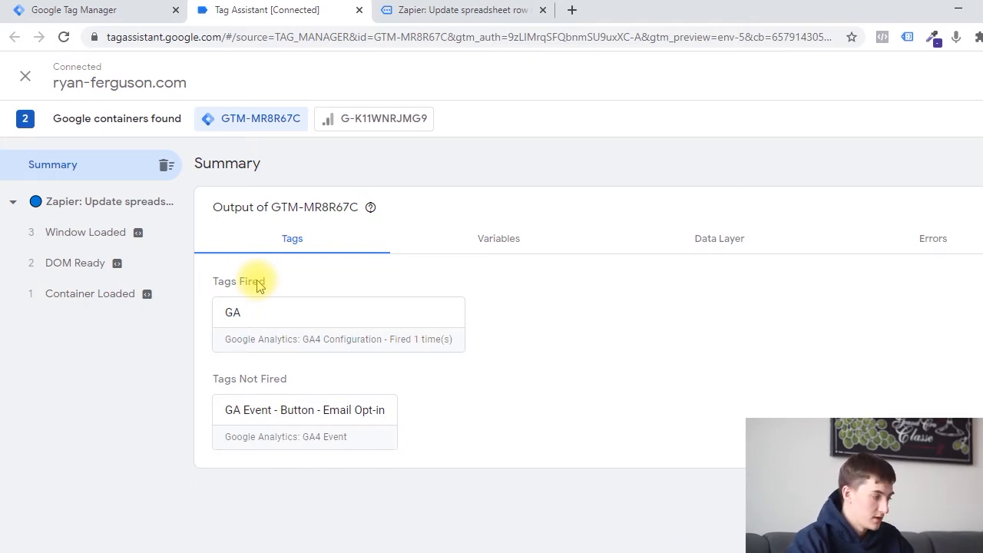
click(73, 208)
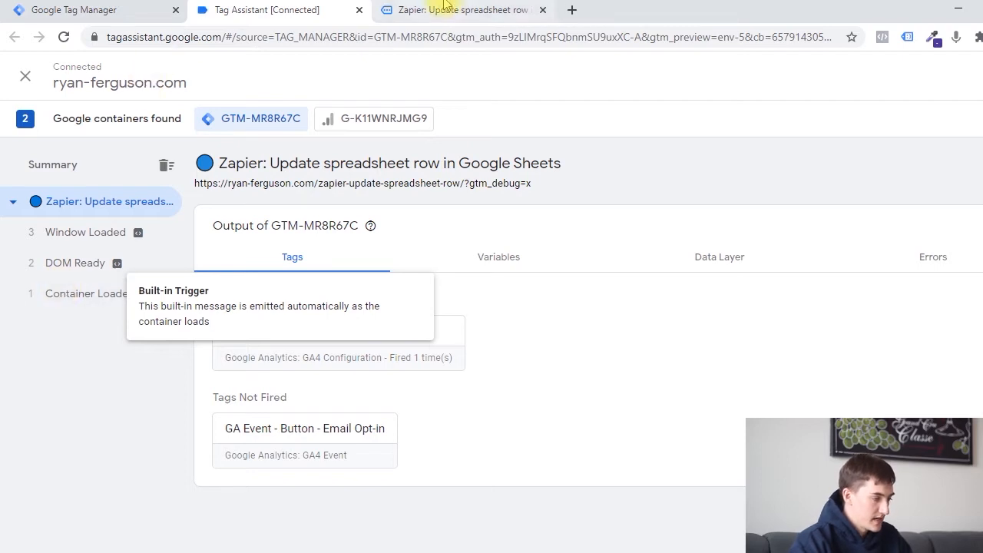
Check which tags fired on the Container Loaded, DOM Ready and Window Loaded events, ending on the page's overall output.
click(114, 292)
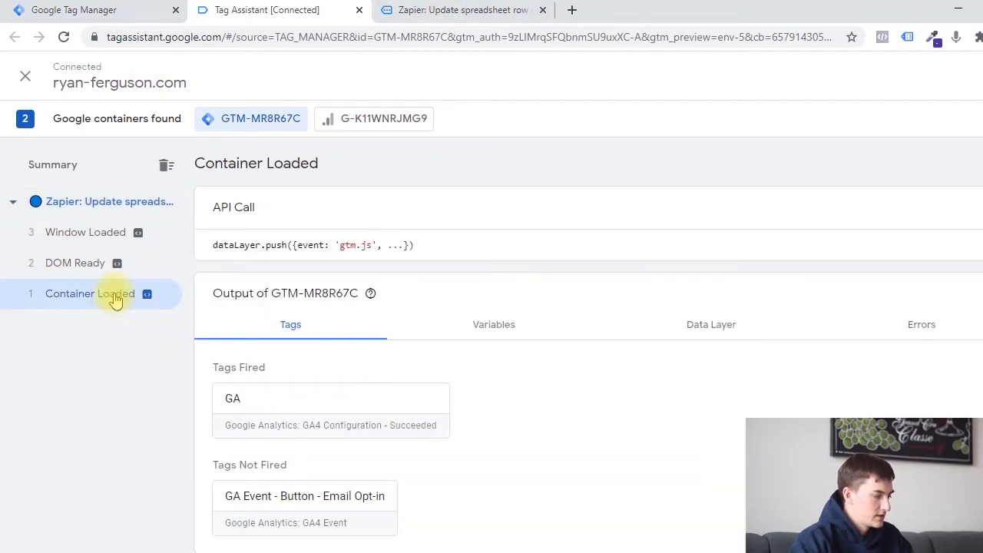
scroll(546, 398, down, 1)
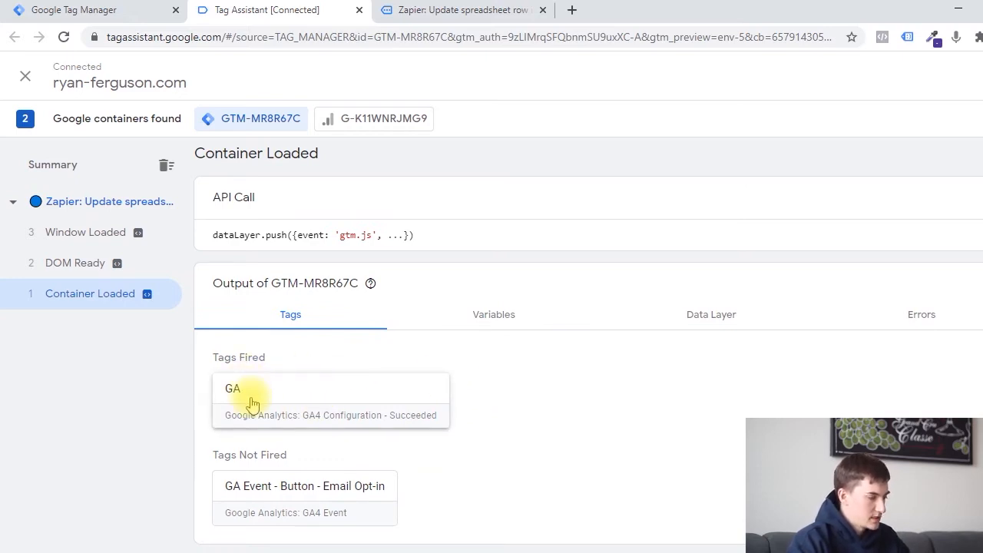
click(60, 265)
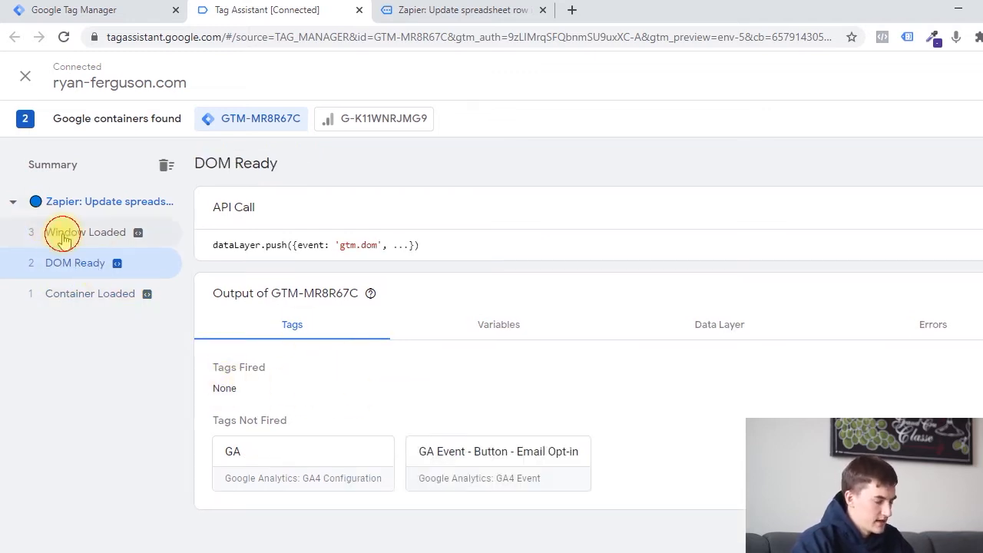
click(150, 234)
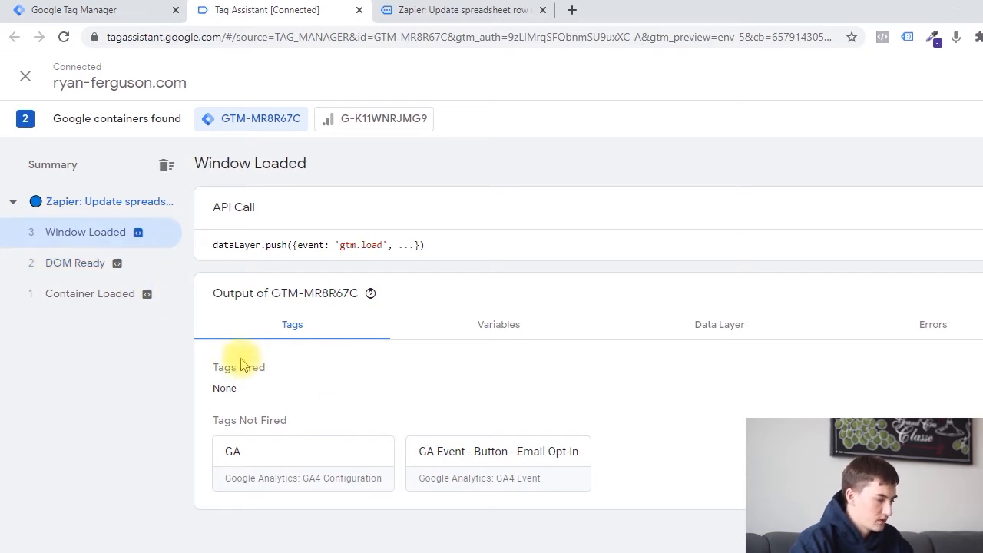
click(71, 202)
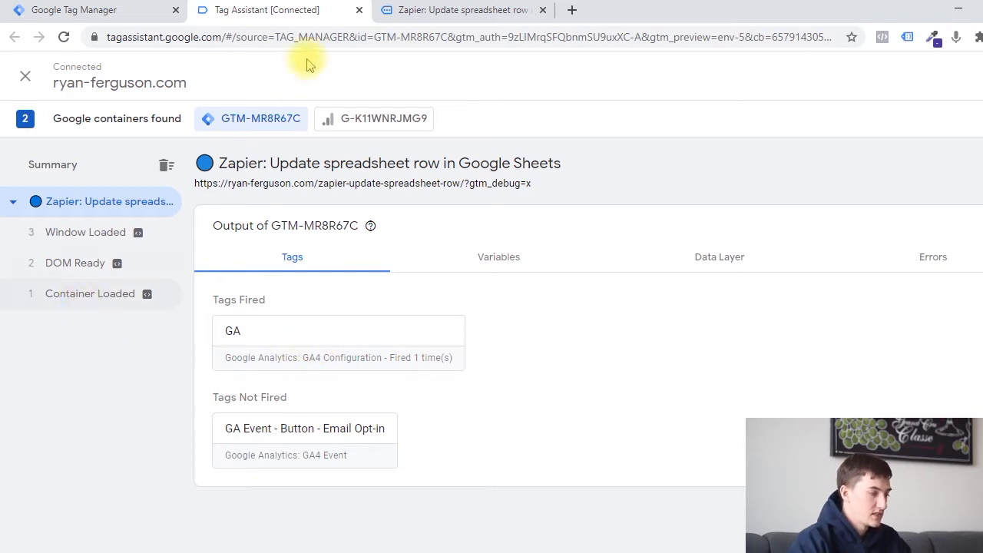
Glance at the debugged blog page, then examine the GA tag's type and properties under the Container Loaded event.
click(413, 6)
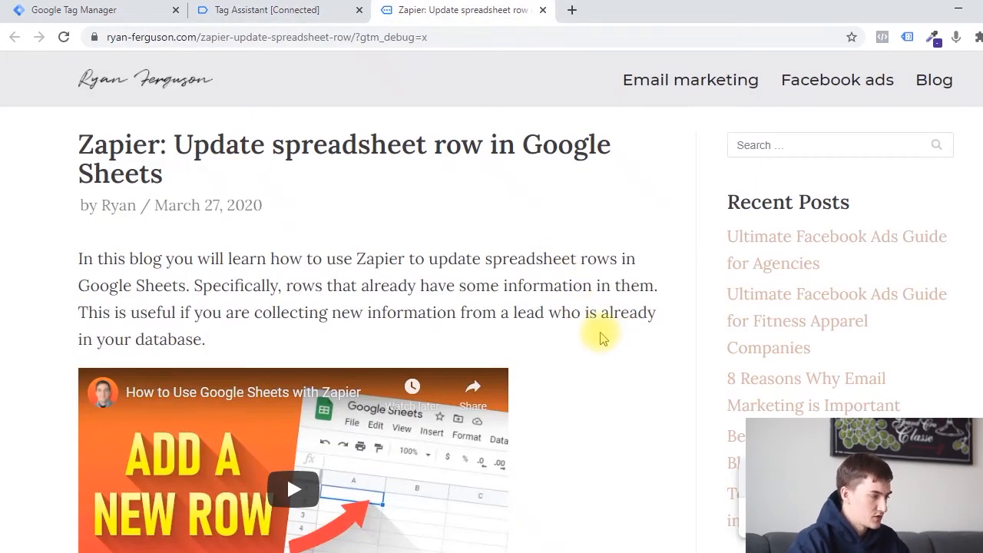
click(285, 11)
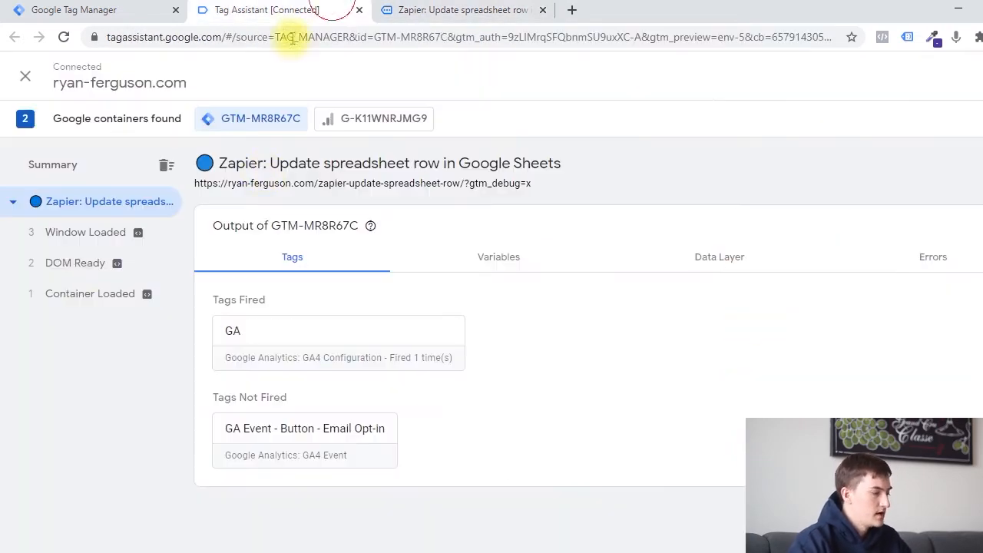
click(77, 295)
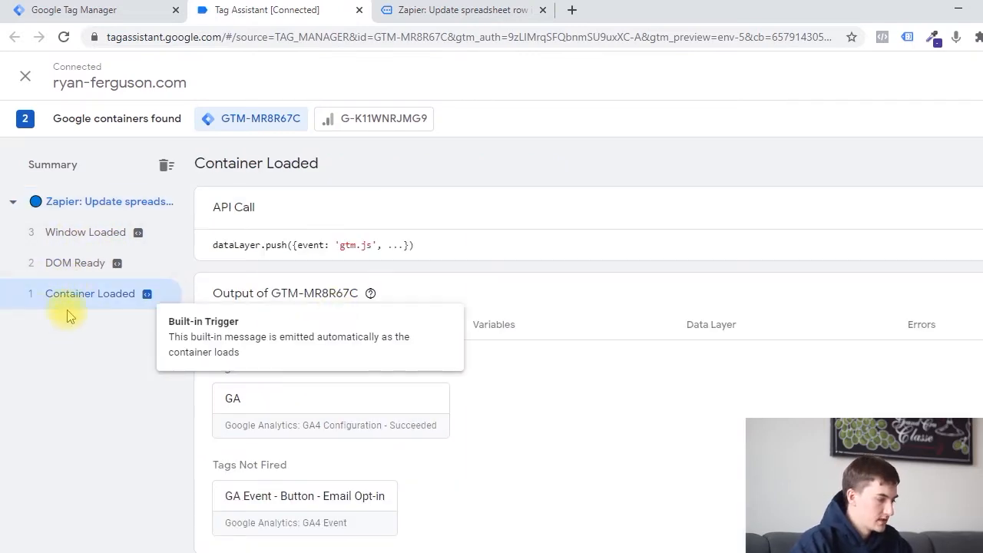
click(299, 414)
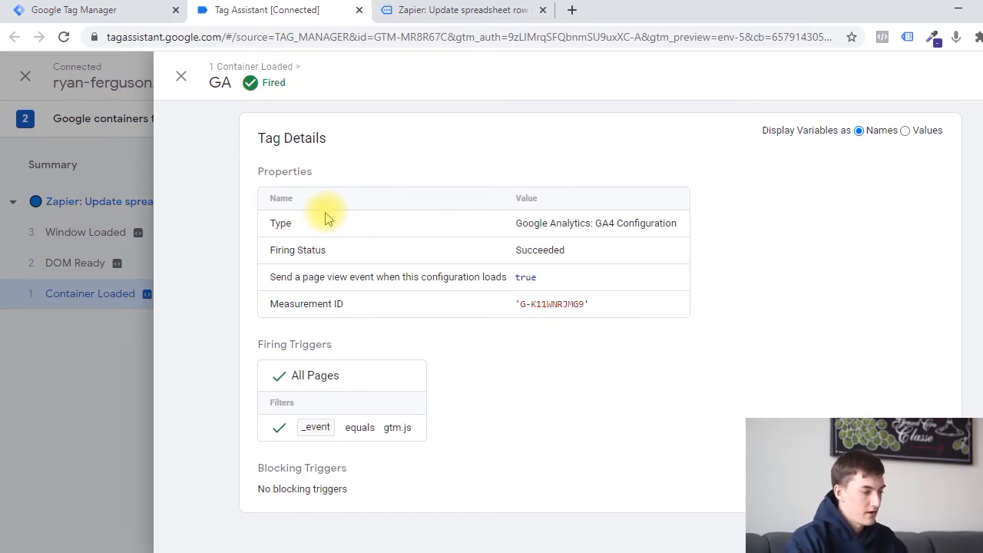
double_click(276, 224)
drag(655, 232, 622, 239)
click(624, 235)
Switch to Google Tag Manager, start a new tag and browse its available tag types, comparing them with the fired GA tag's details.
click(76, 10)
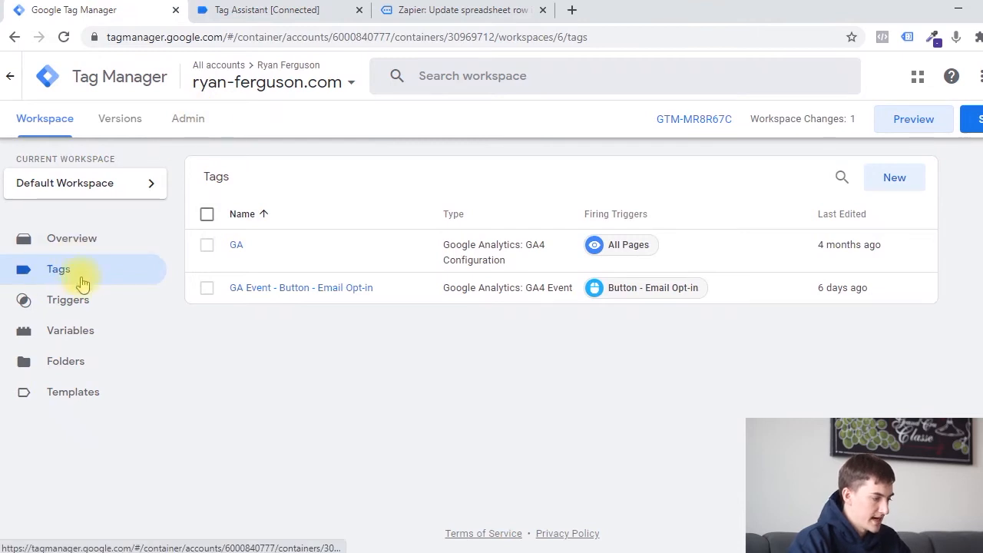
click(894, 188)
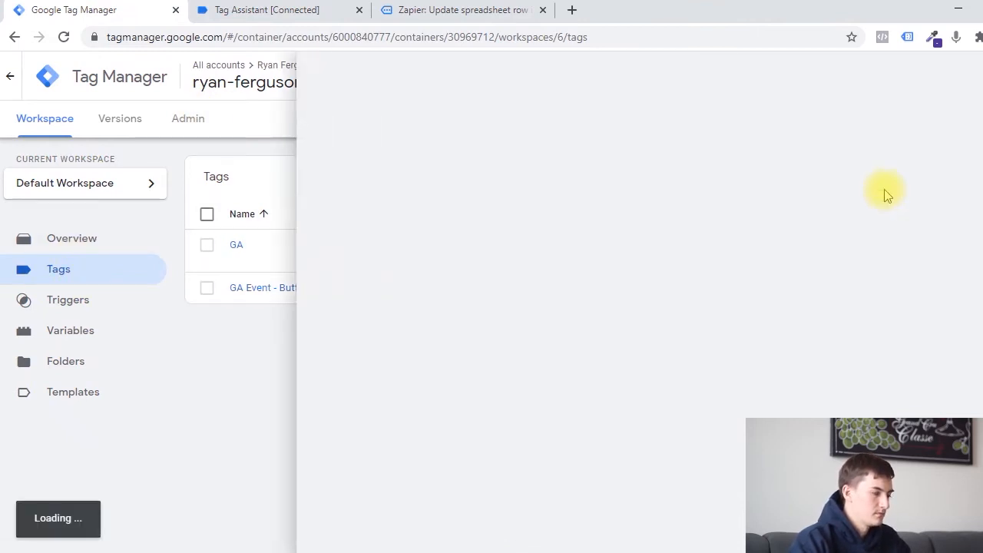
right_click(475, 220)
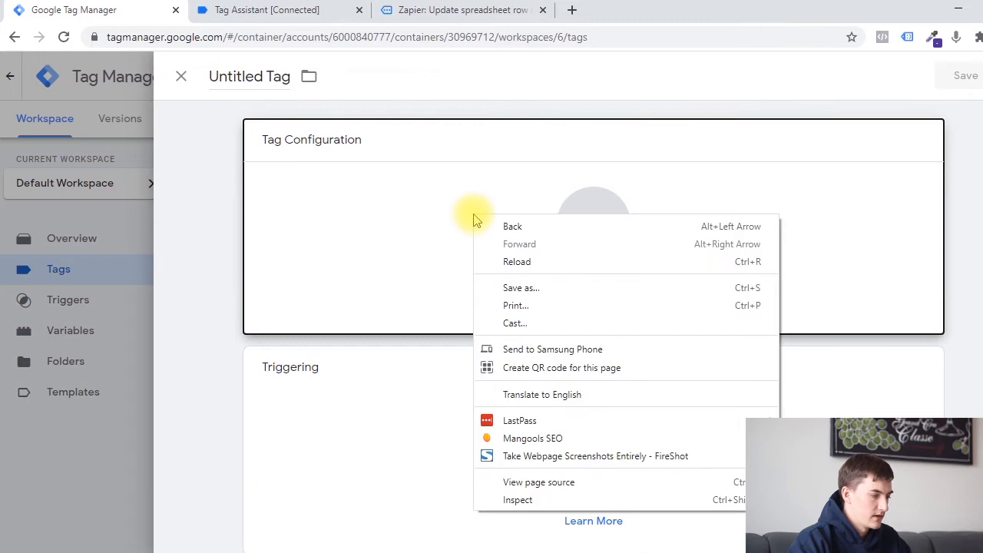
click(384, 215)
click(819, 218)
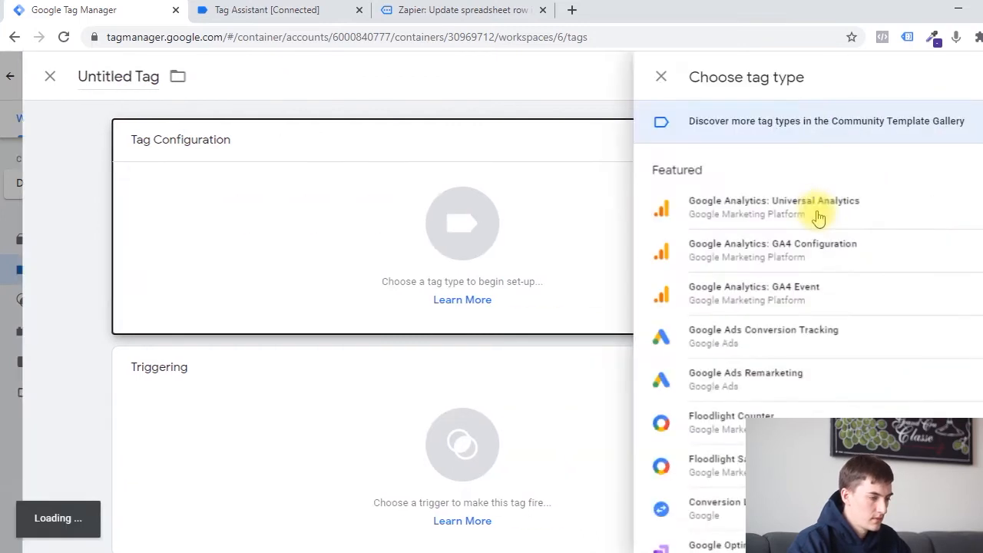
scroll(813, 230, down, 5)
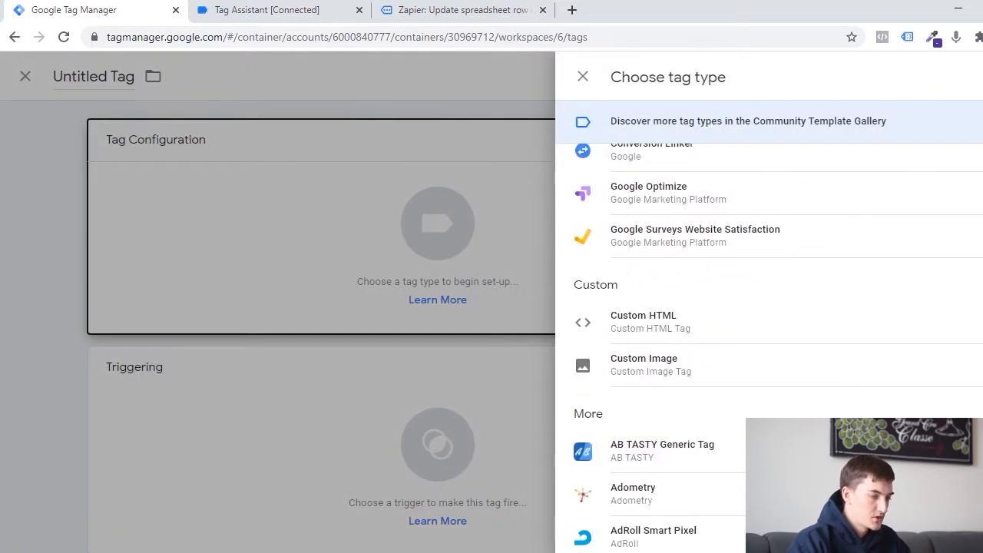
scroll(814, 307, down, 20)
scroll(814, 307, up, 20)
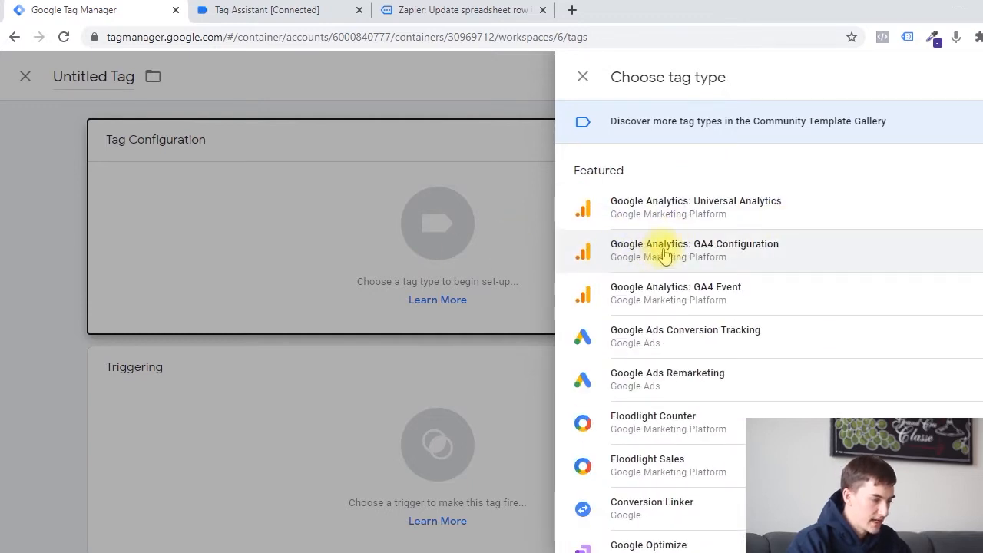
click(284, 9)
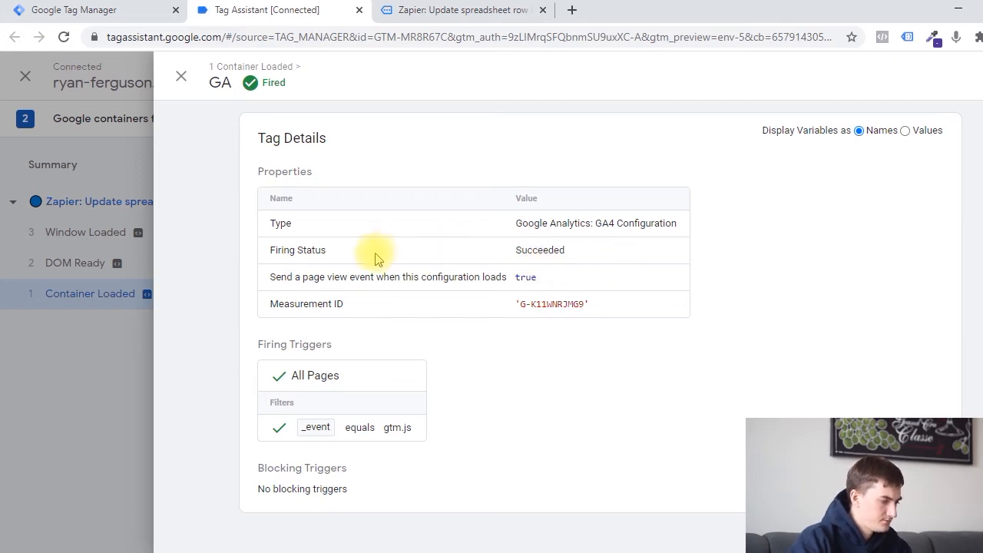
click(52, 8)
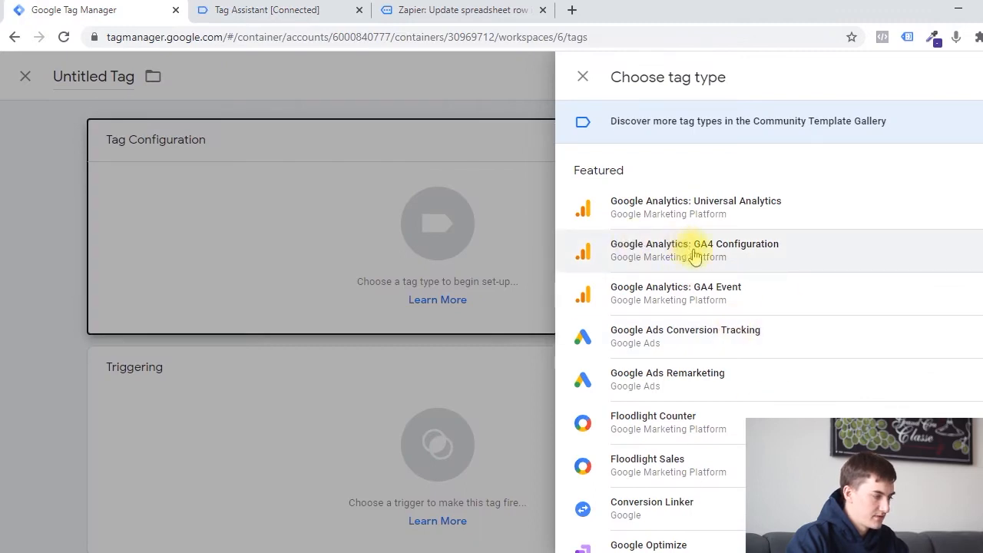
In Tag Assistant, close the GA tag details and examine the properties and firing triggers of GA Event - Button - Email Opt-in.
key(ctrl+Tab)
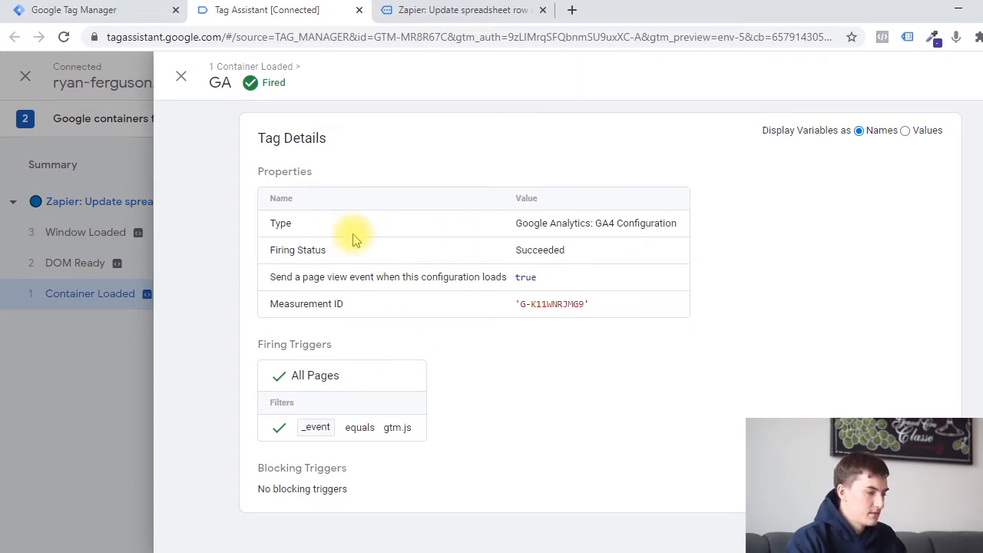
click(180, 75)
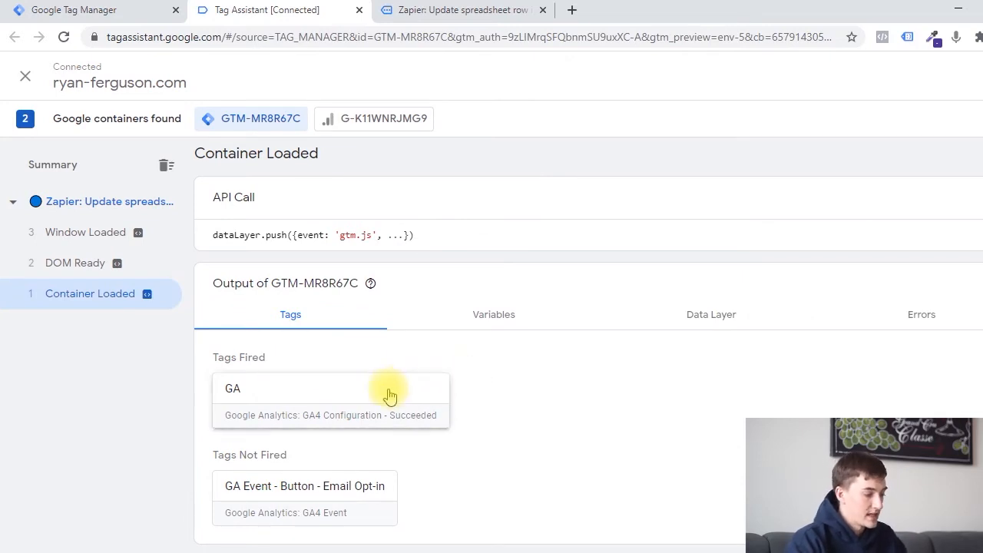
click(244, 501)
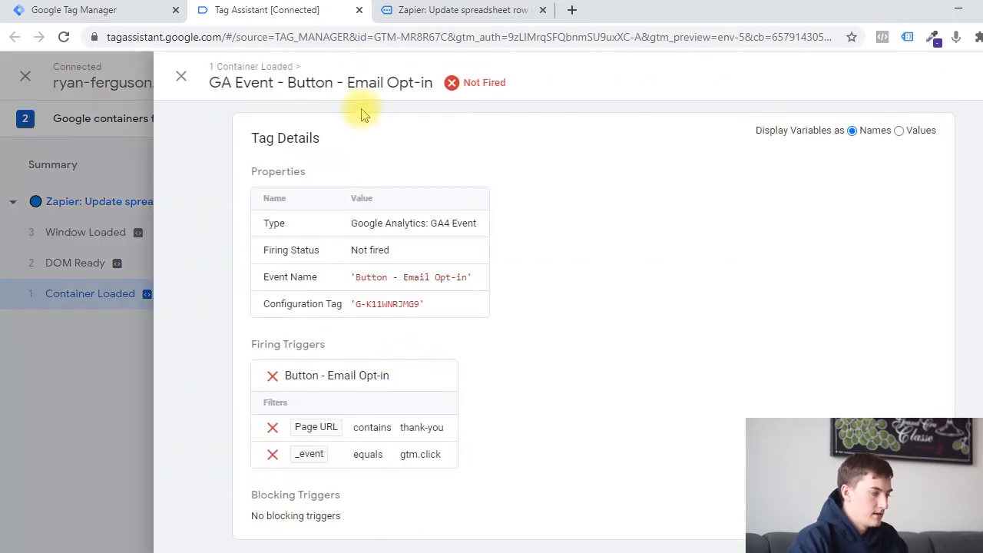
scroll(637, 269, down, 1)
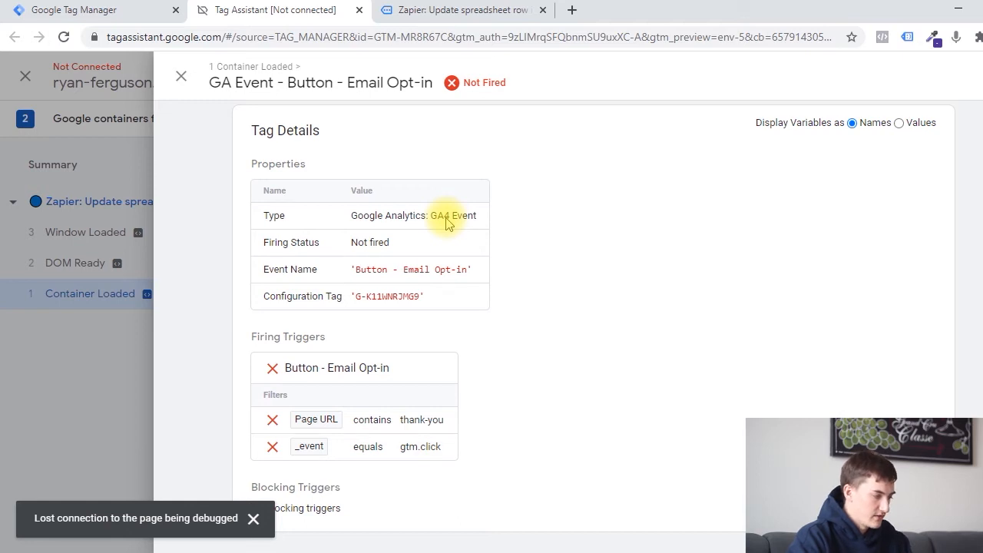
right_click(448, 220)
click(401, 216)
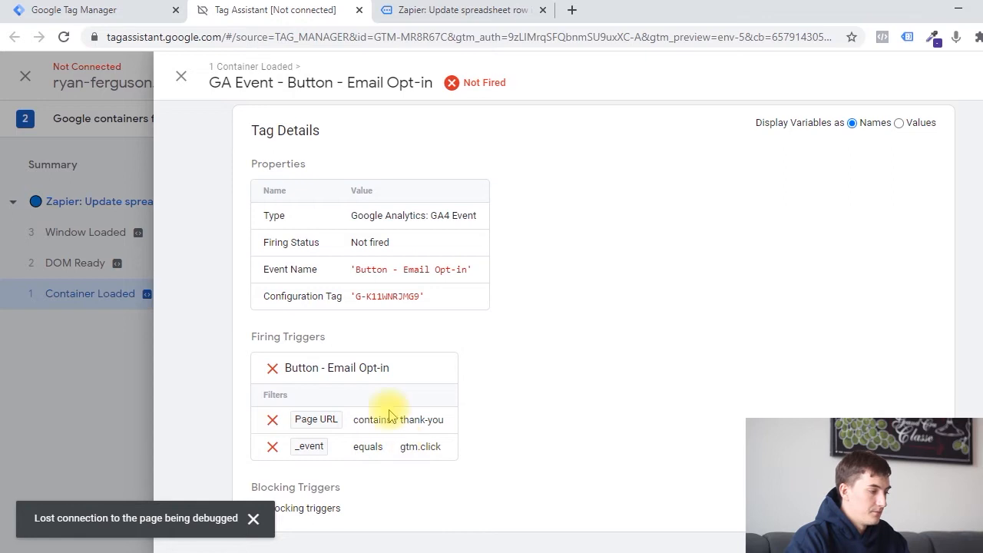
Return to Google Tag Manager and discard the untitled tag without choosing a tag type.
click(31, 10)
click(65, 225)
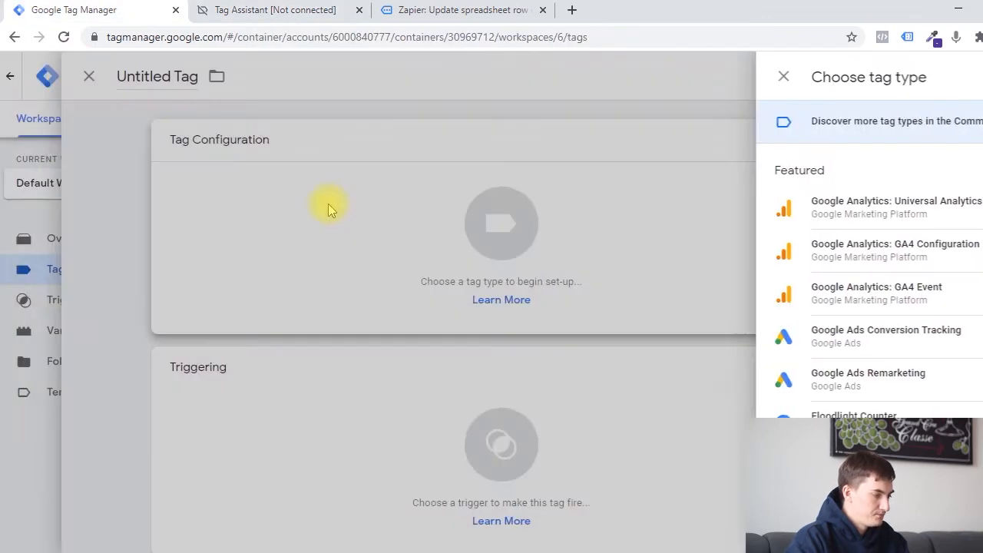
click(178, 76)
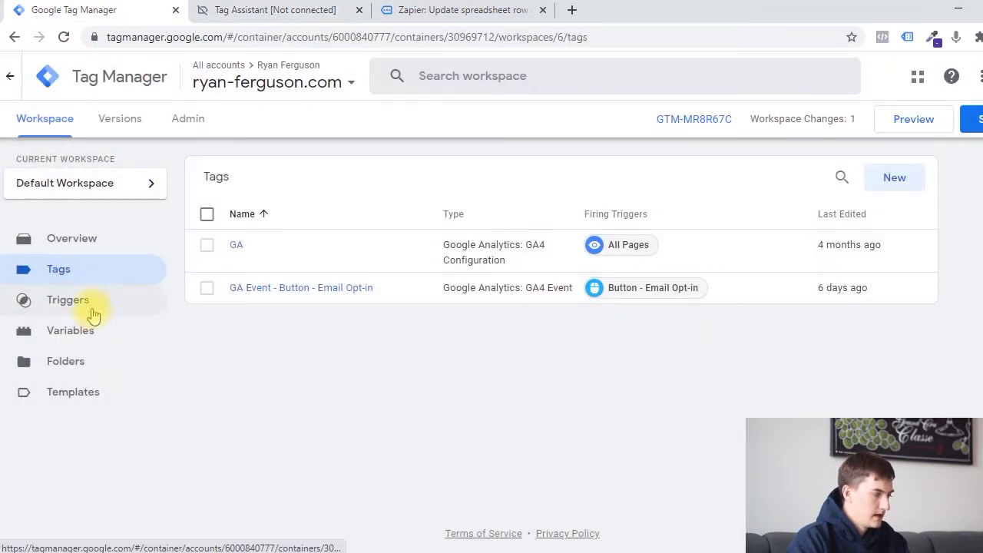
Start a new trigger in Google Tag Manager, browse the trigger types and choose the Click - All Elements type.
click(91, 309)
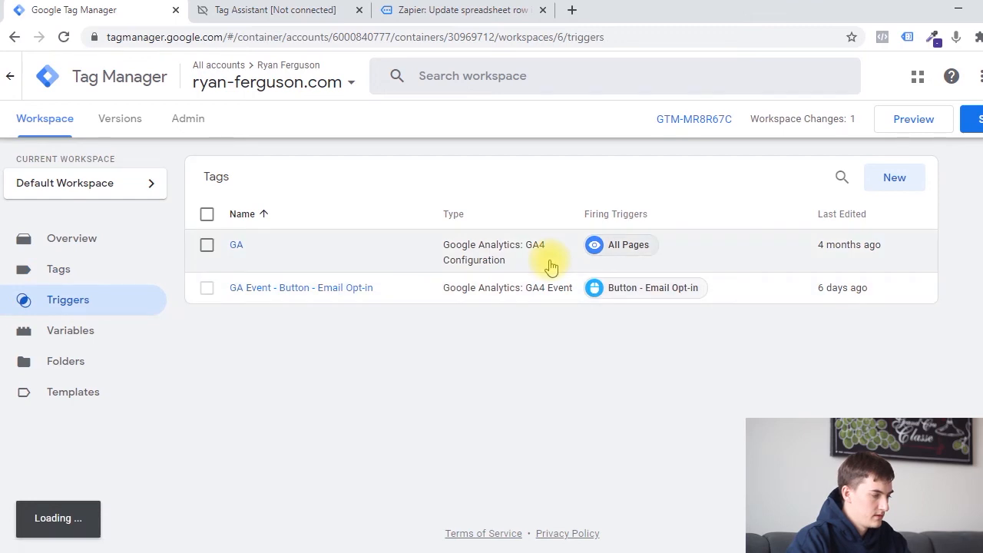
click(887, 177)
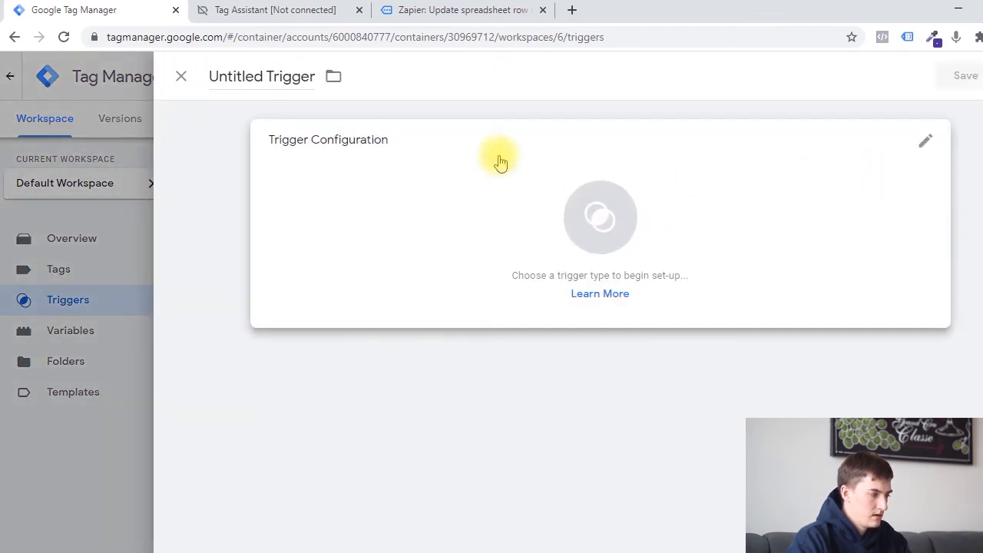
click(554, 188)
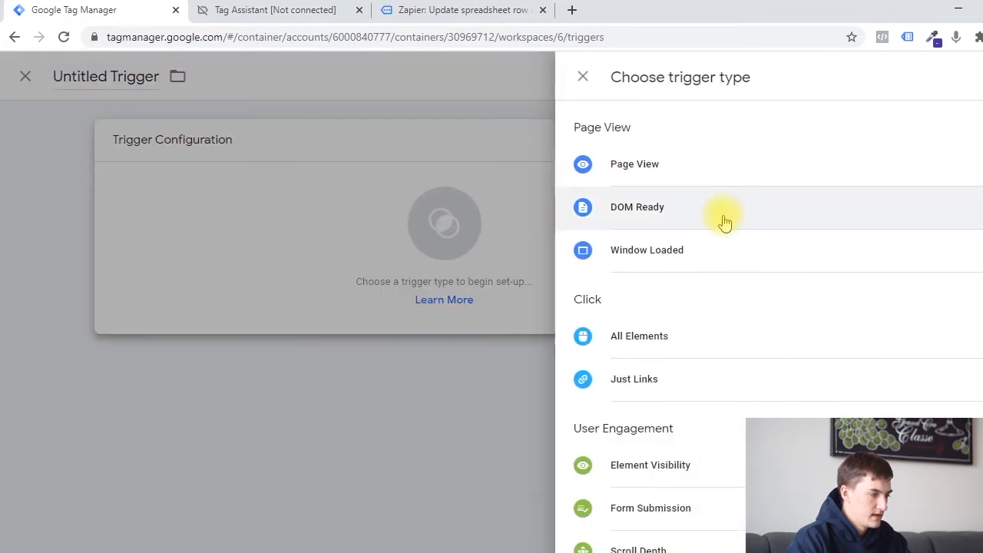
scroll(733, 234, down, 4)
scroll(794, 313, up, 4)
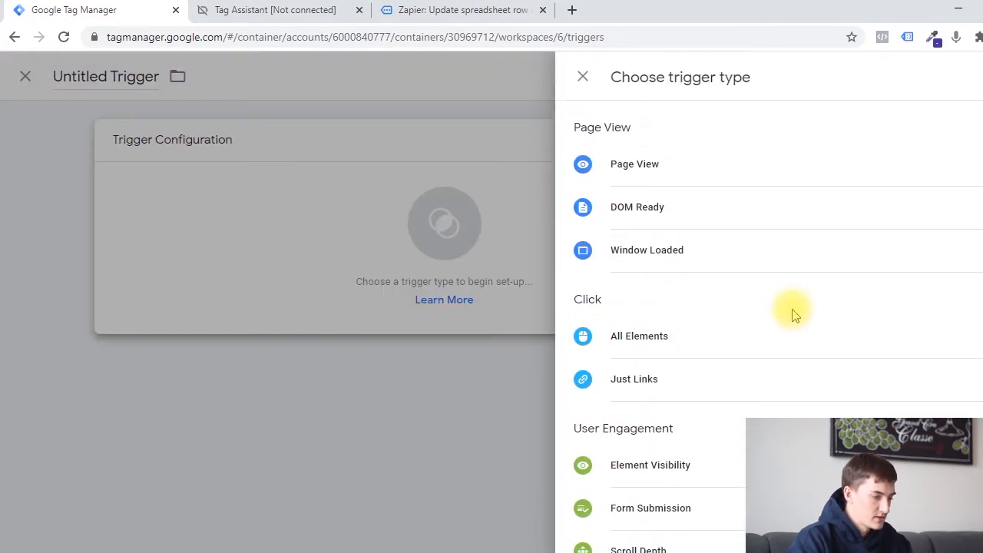
scroll(806, 316, down, 1)
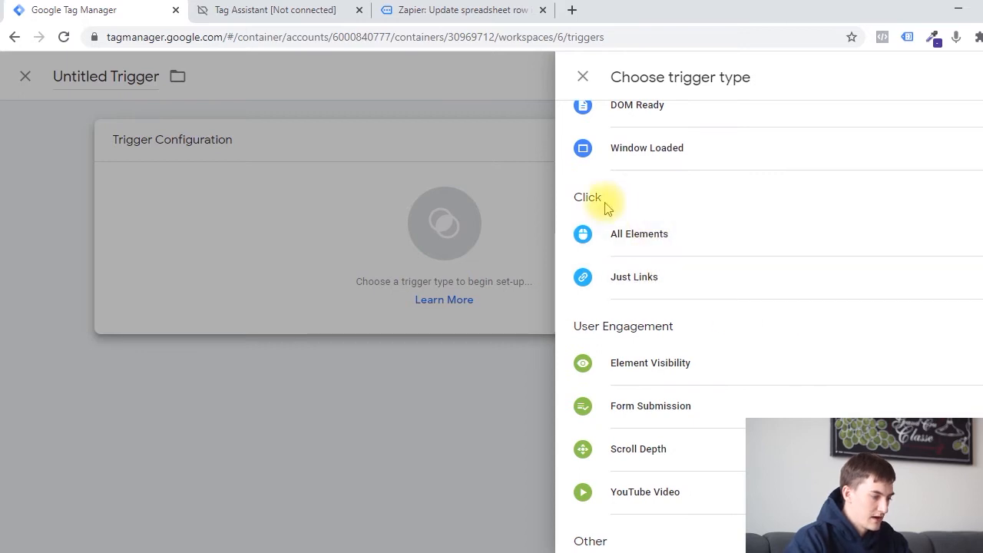
click(682, 254)
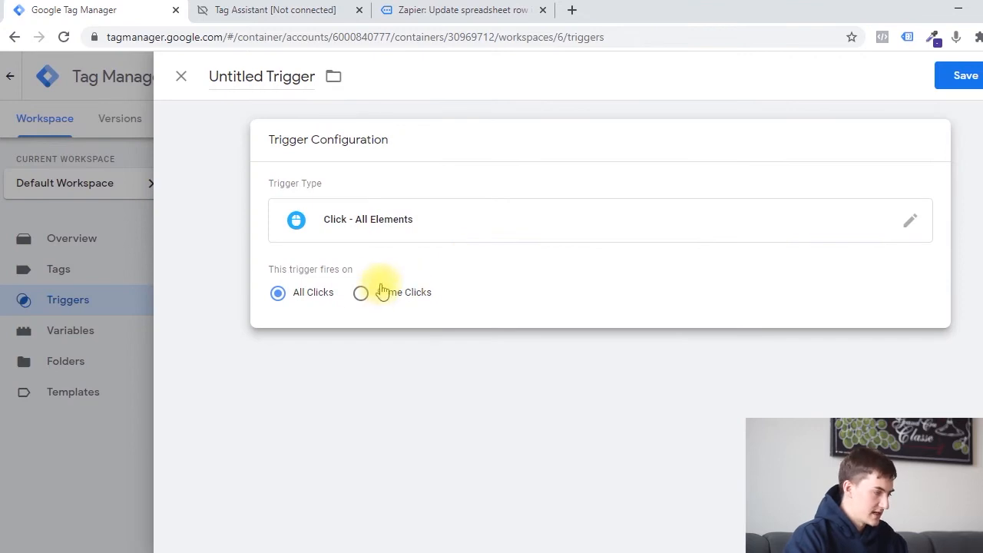
In Tag Assistant, compare the email opt-in tag's Page URL contains thank-you filter with the blog page's address, then close the tag details.
click(330, 10)
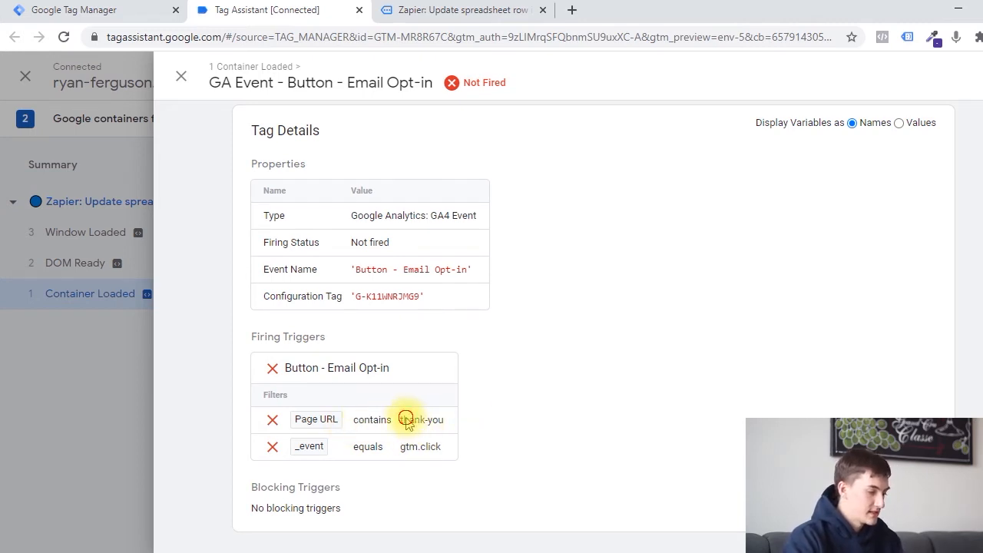
drag(401, 419, 443, 423)
click(399, 10)
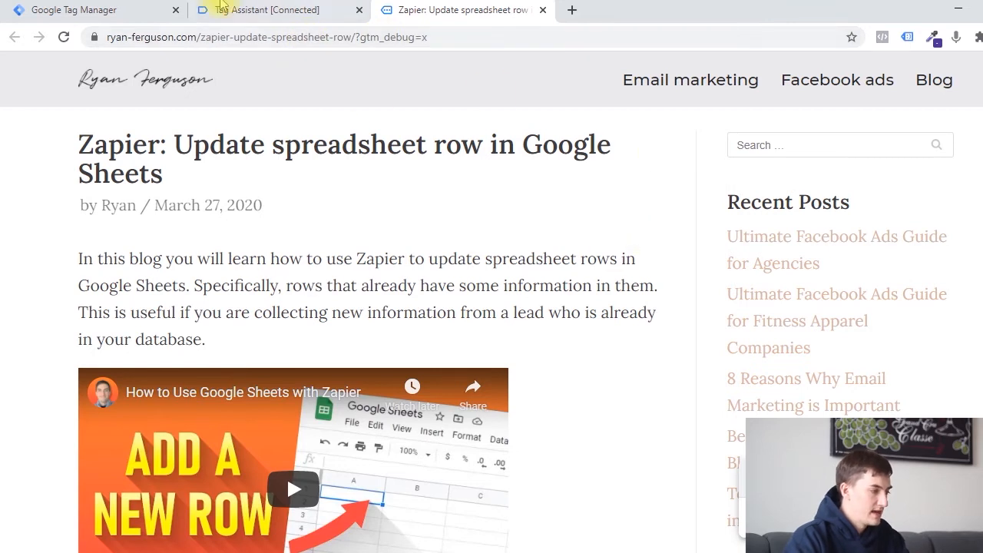
click(255, 6)
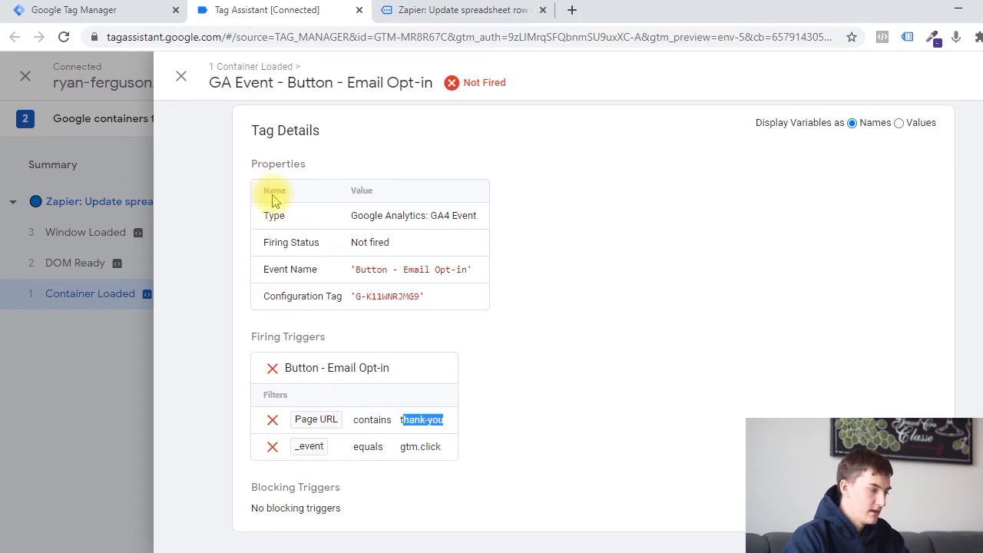
click(180, 80)
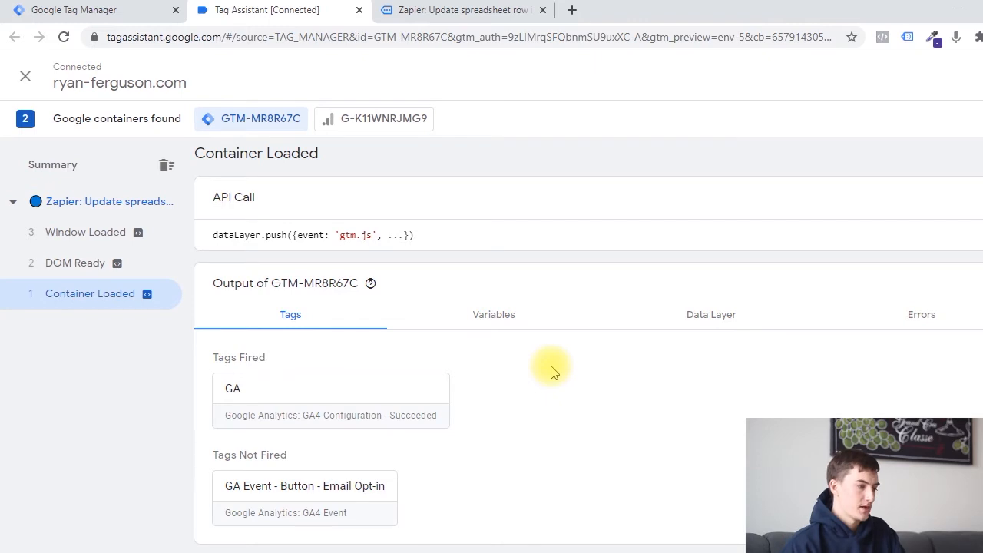
Register a click on the blog page, then examine the GA Event - Button - Email Opt-in firing triggers under Tag Assistant's Click event.
click(450, 11)
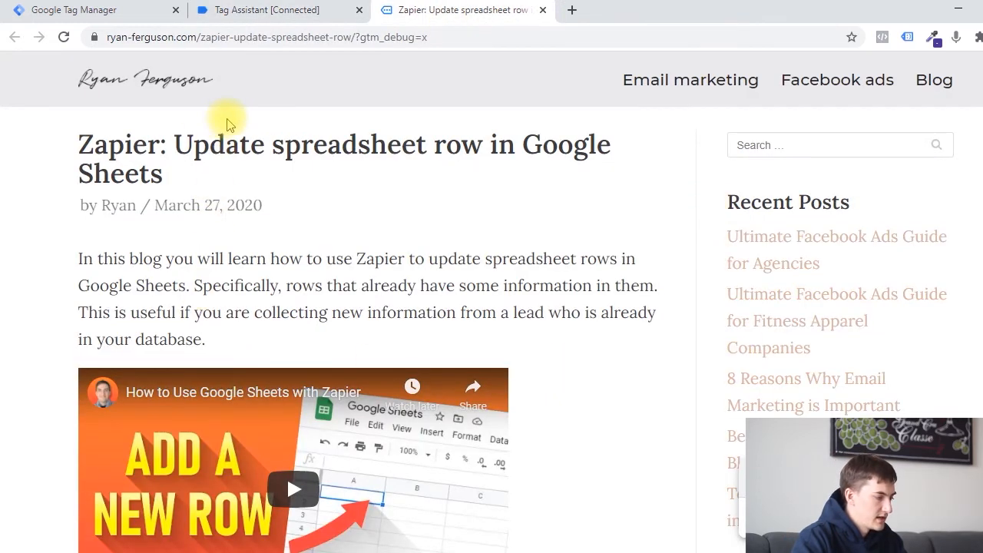
click(226, 9)
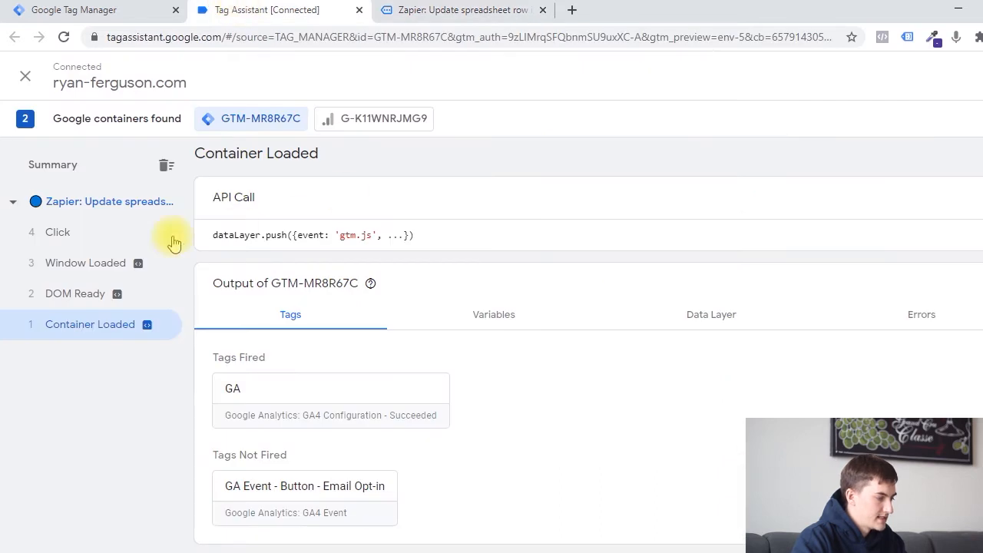
click(61, 232)
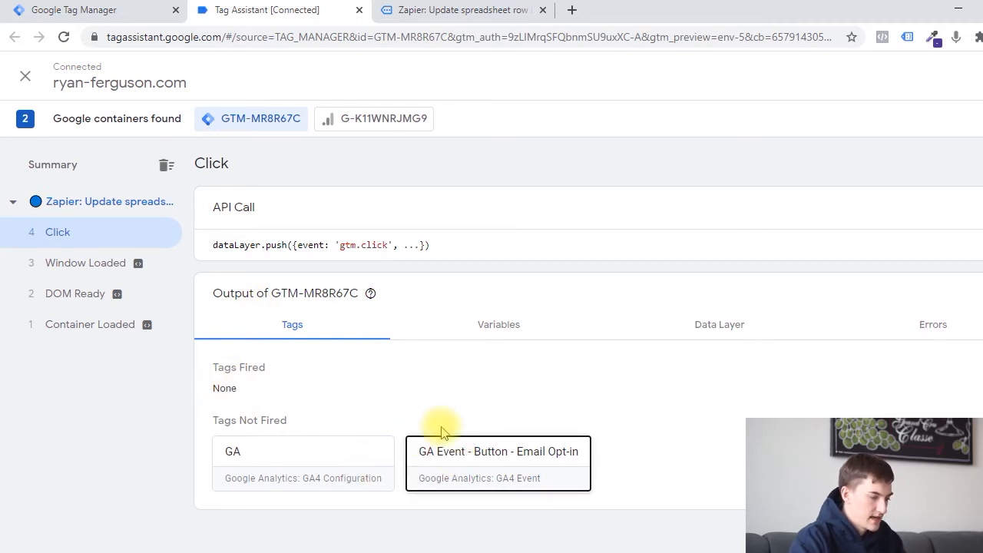
click(462, 452)
scroll(504, 411, down, 1)
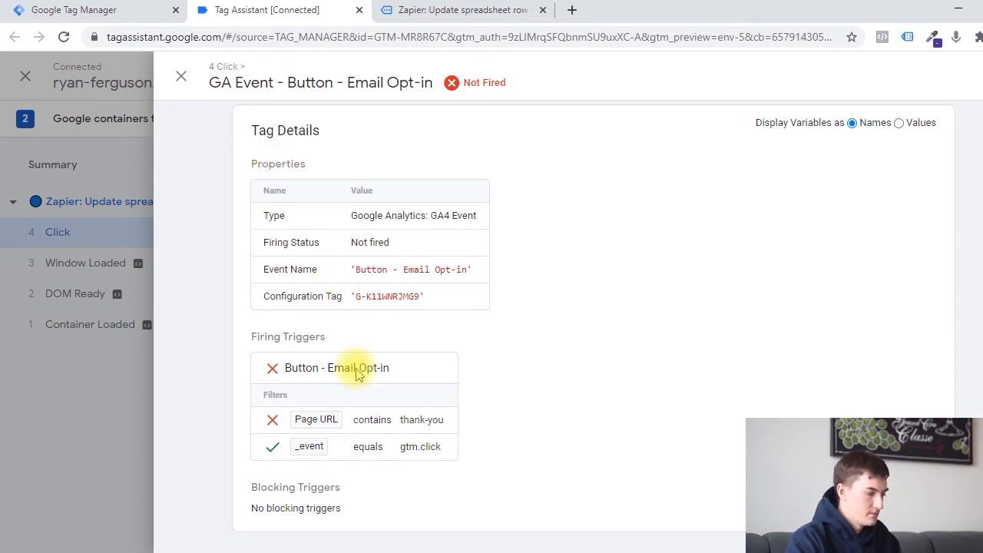
click(181, 77)
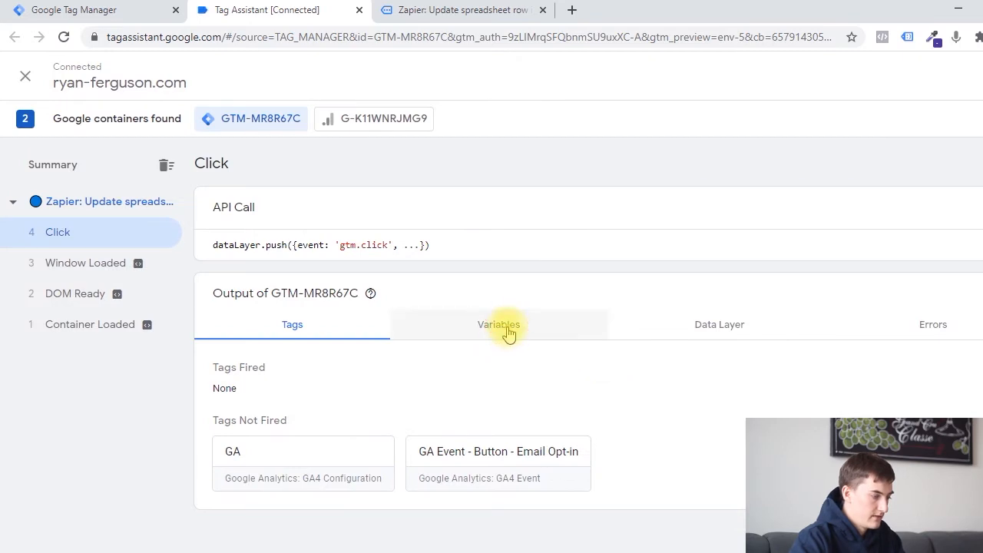
Examine the variables recorded for the Click event, from the click and form variables down to the page variables.
click(506, 329)
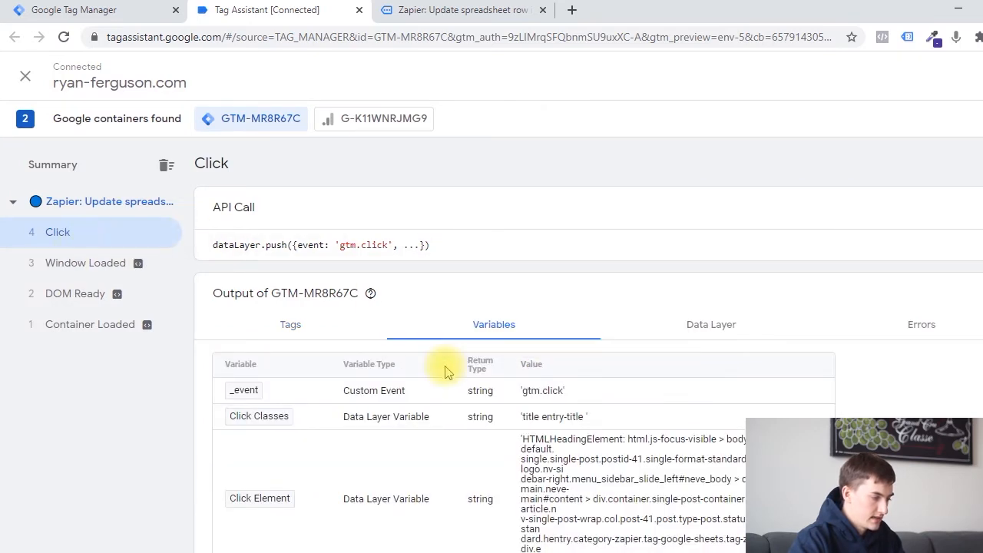
scroll(449, 353, down, 2)
scroll(449, 353, up, 2)
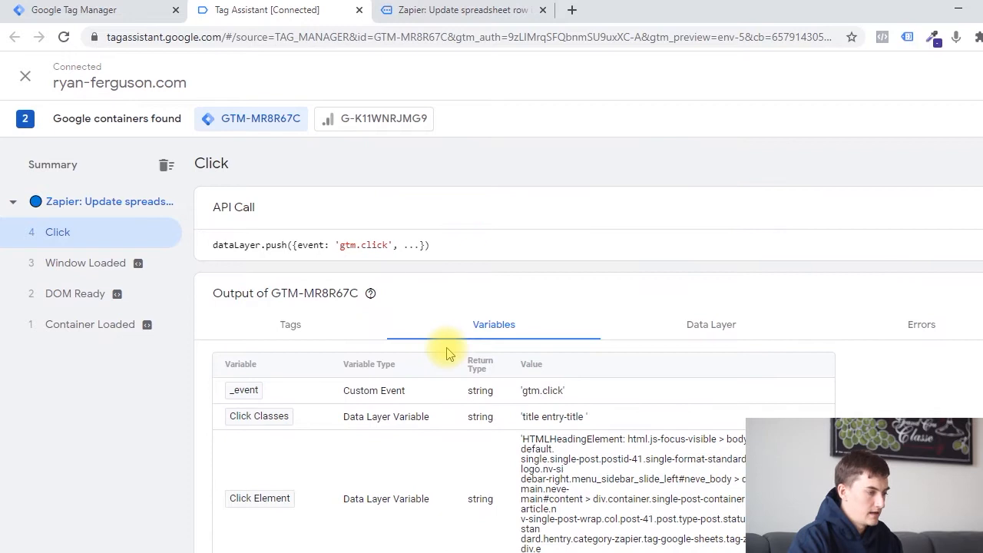
scroll(452, 361, down, 3)
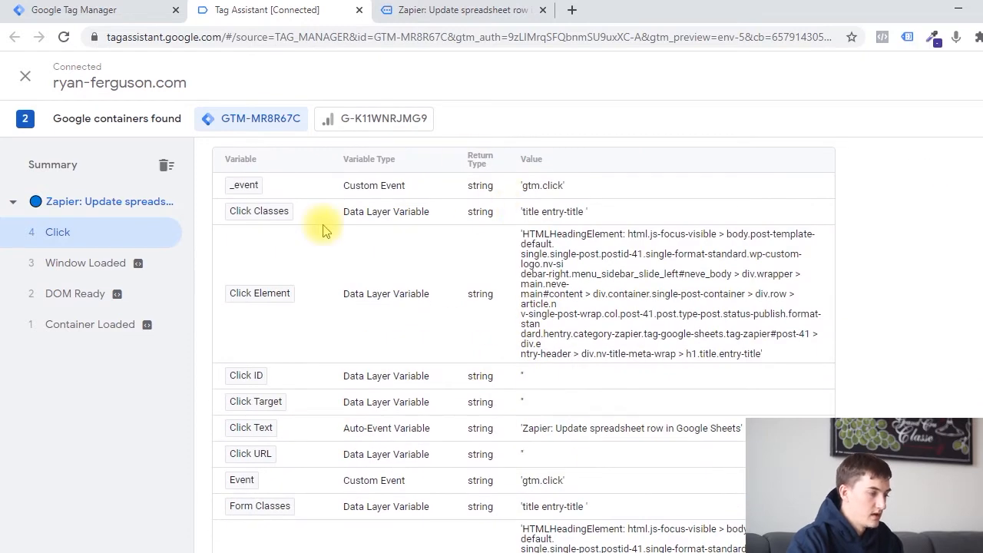
scroll(242, 198, down, 10)
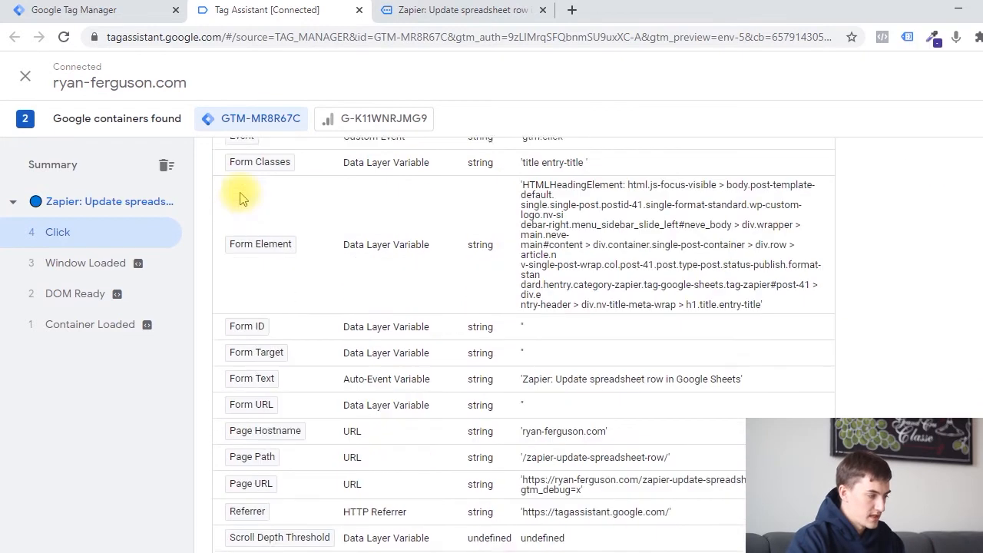
scroll(242, 197, up, 10)
scroll(242, 197, down, 5)
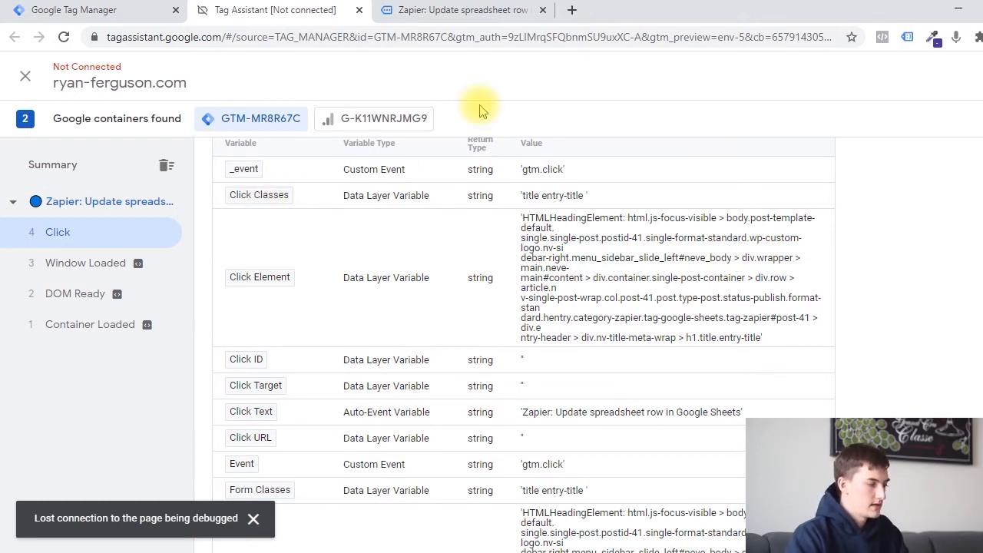
Inspect the blog post title's HTML, select its class attribute and compare it with the Click Classes value in Tag Assistant.
click(485, 9)
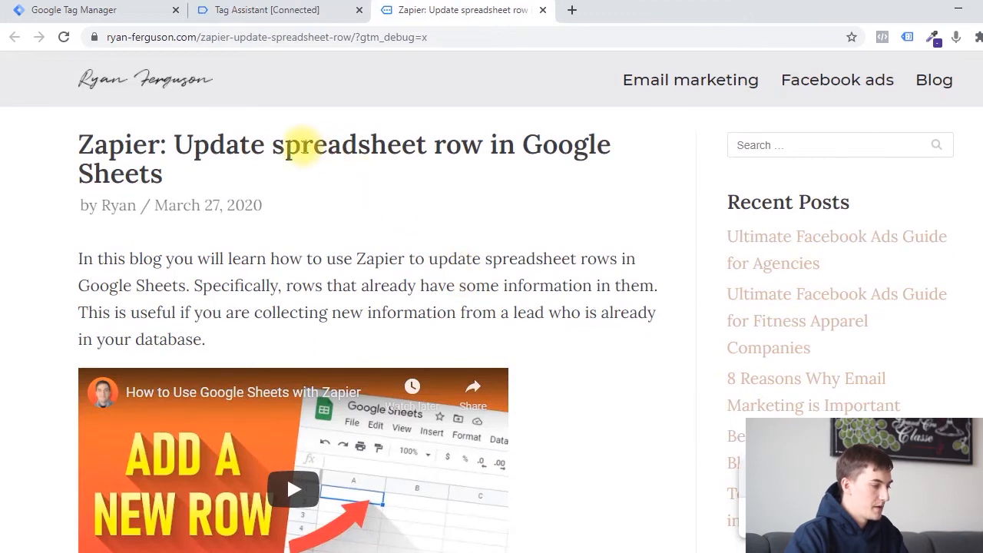
right_click(302, 145)
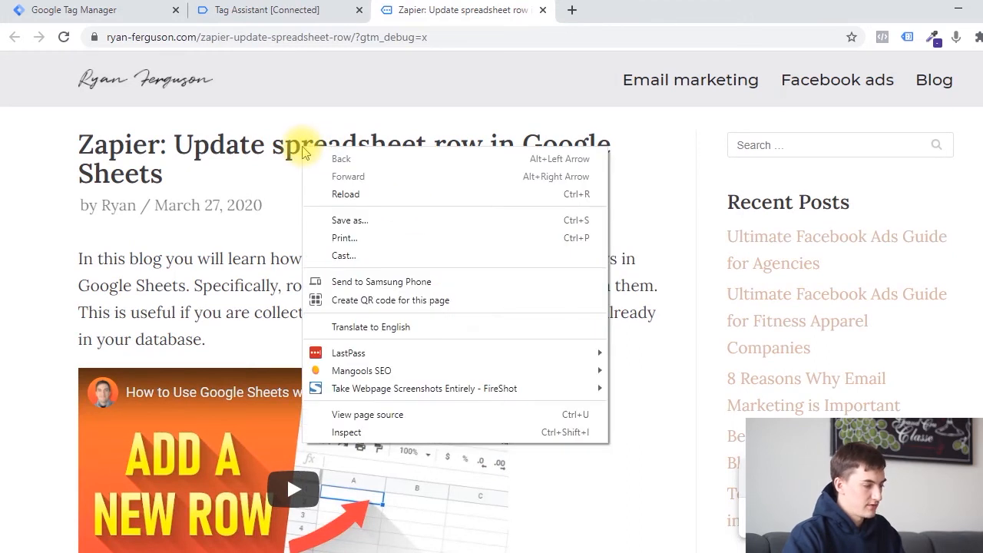
click(453, 436)
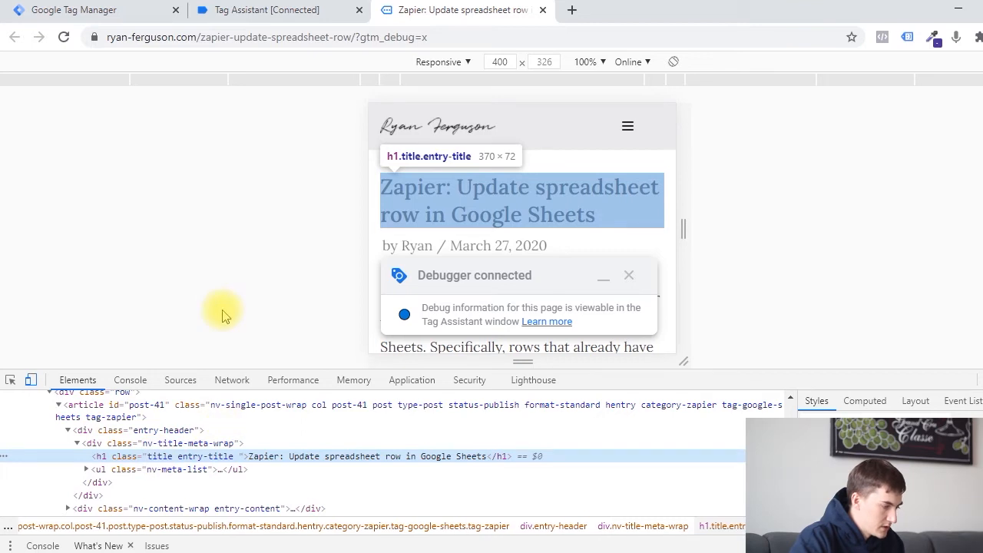
double_click(177, 460)
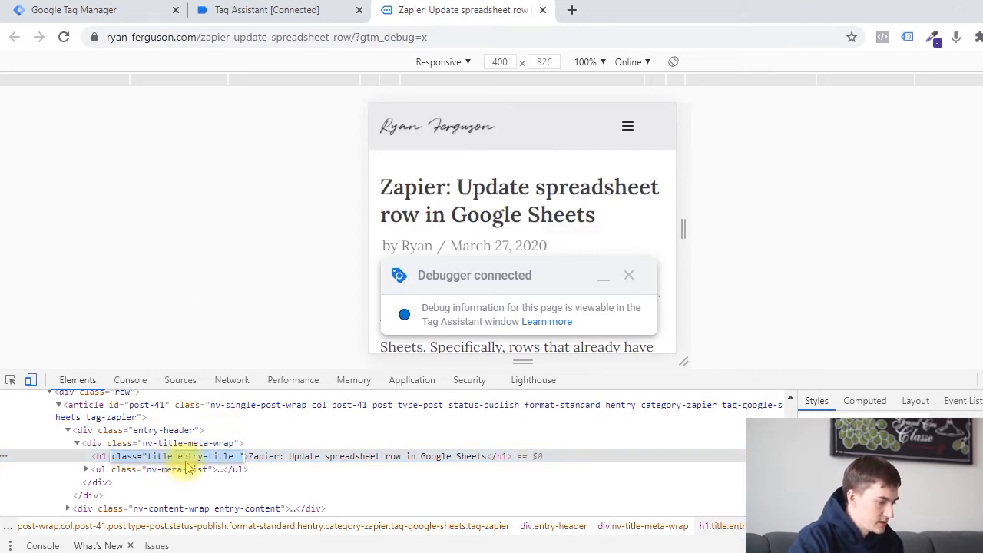
click(261, 10)
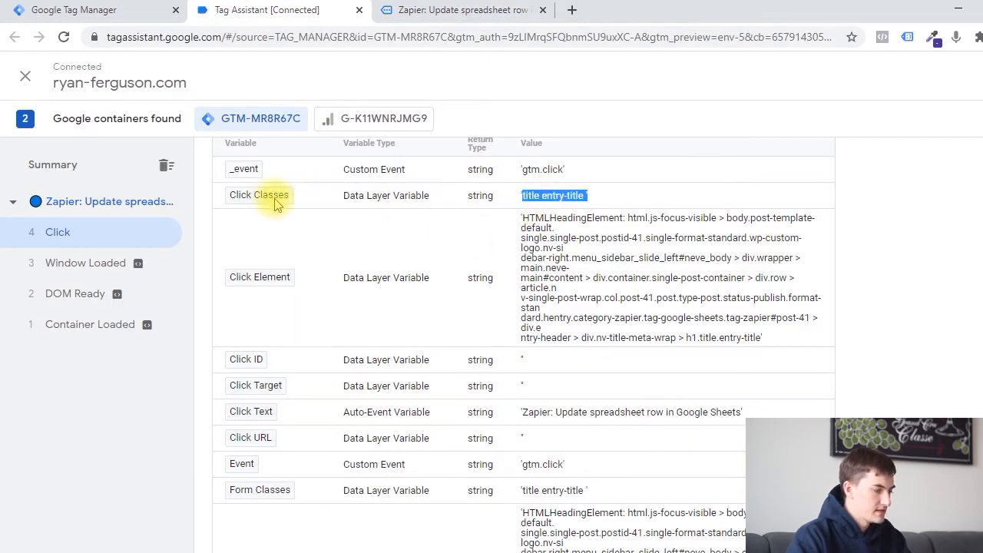
click(522, 183)
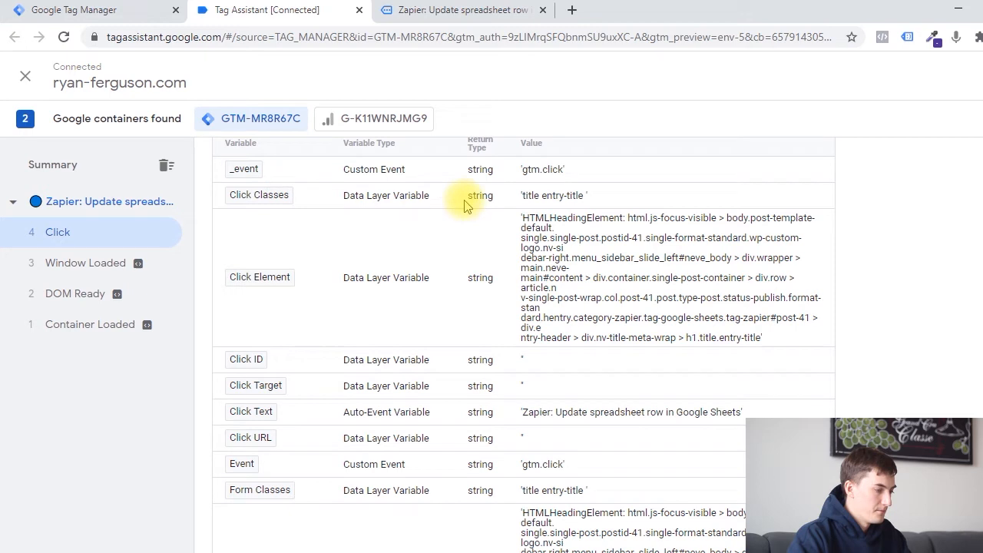
scroll(476, 211, up, 3)
scroll(506, 373, down, 2)
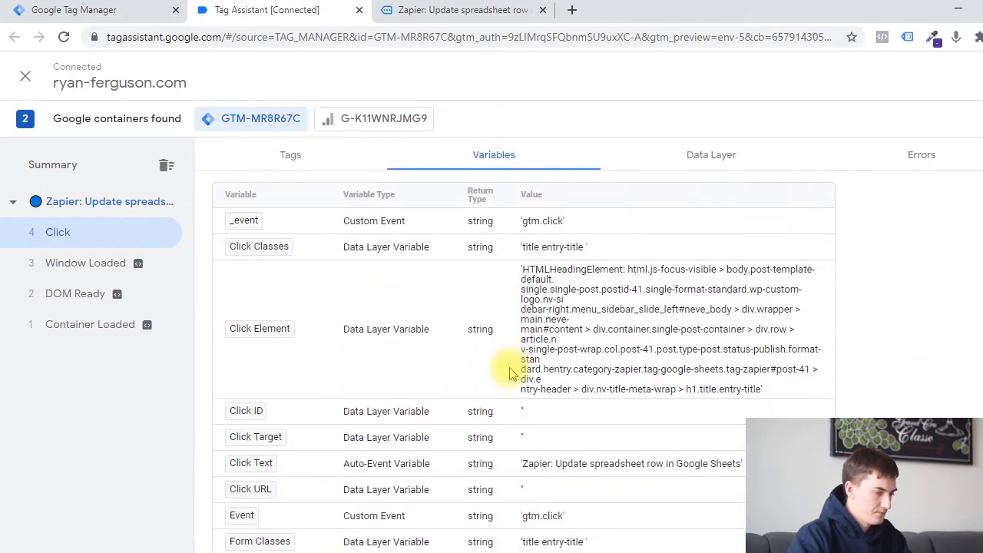
Glance at the inspected blog page, then review the Click ID, Click Target, Click Text and Click URL variables in Tag Assistant.
key(ctrl+Tab)
scroll(544, 201, down, 5)
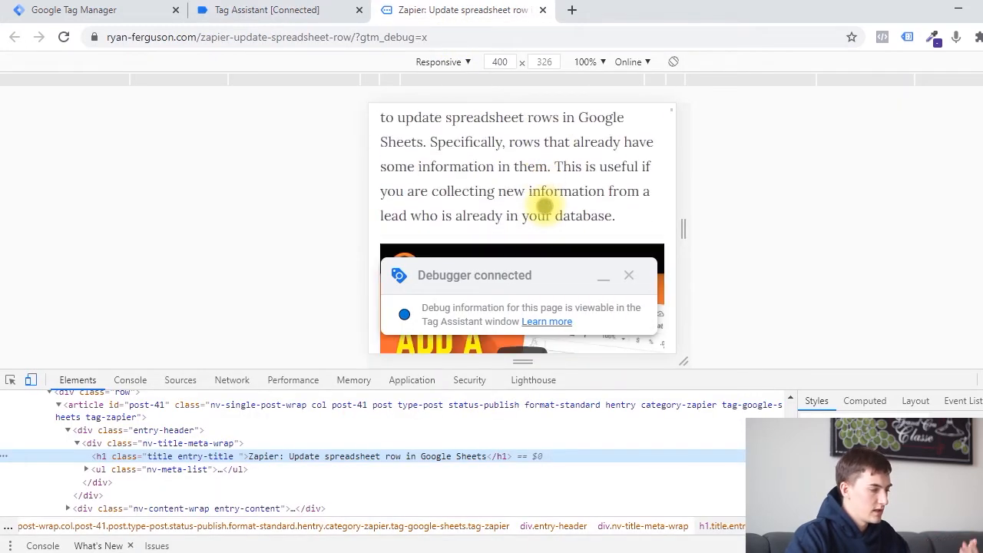
click(244, 9)
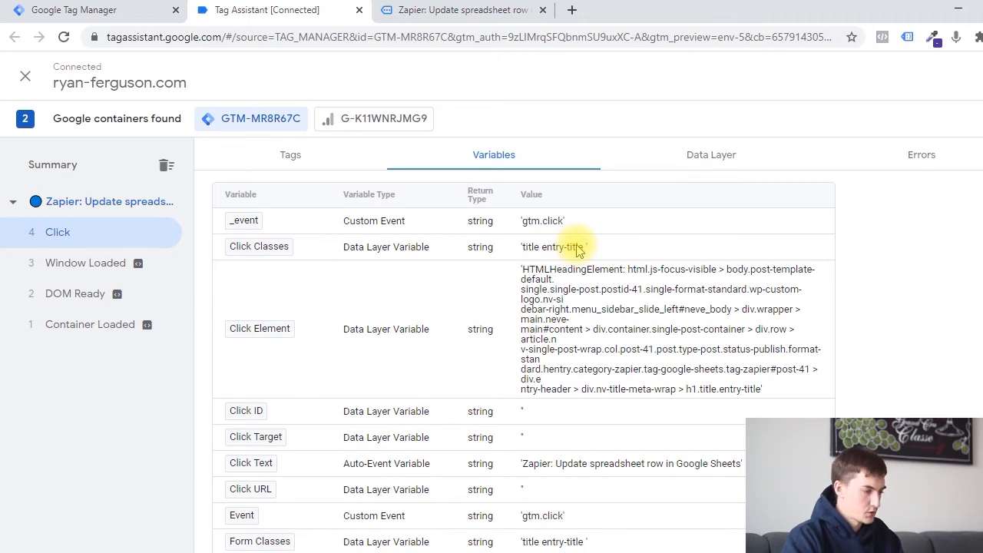
scroll(578, 243, down, 3)
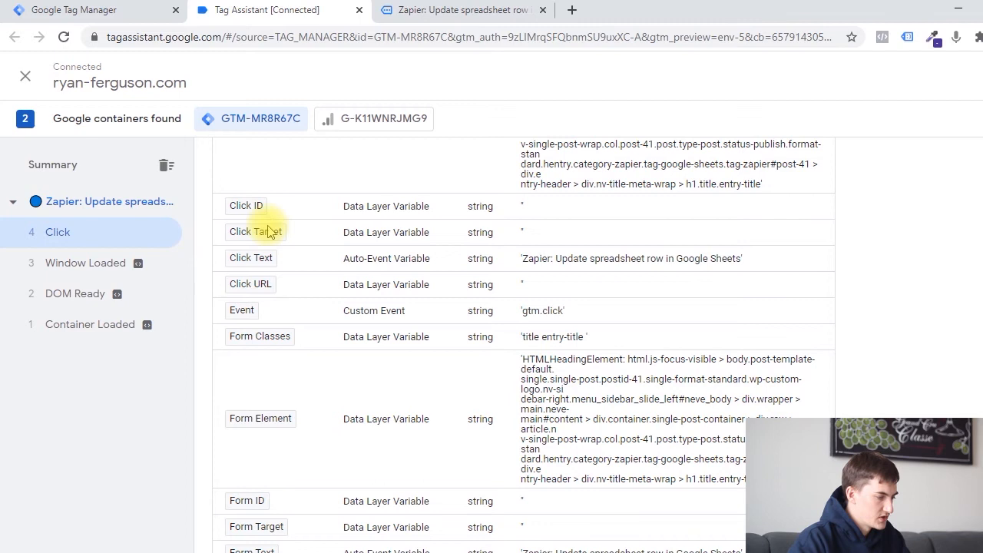
scroll(265, 229, up, 1)
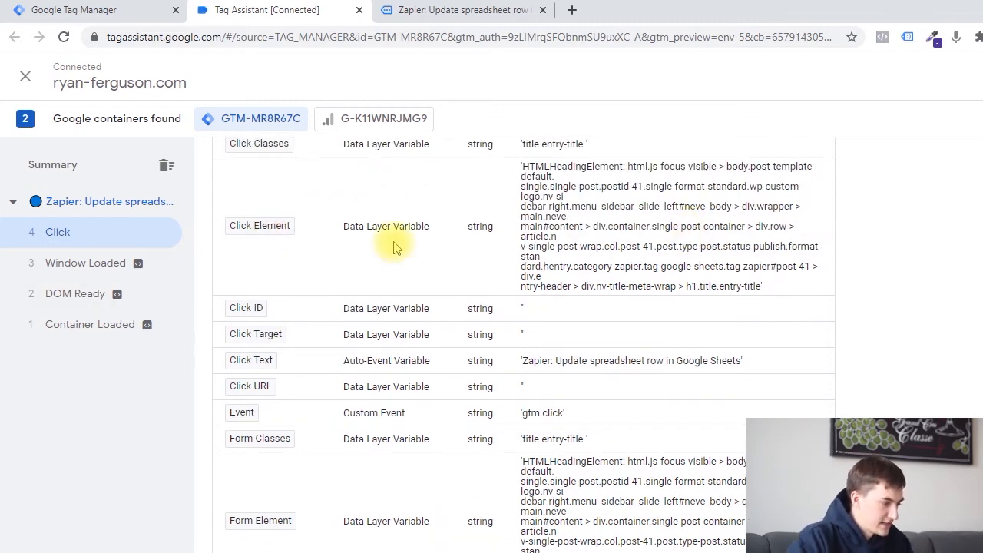
scroll(718, 250, down, 1)
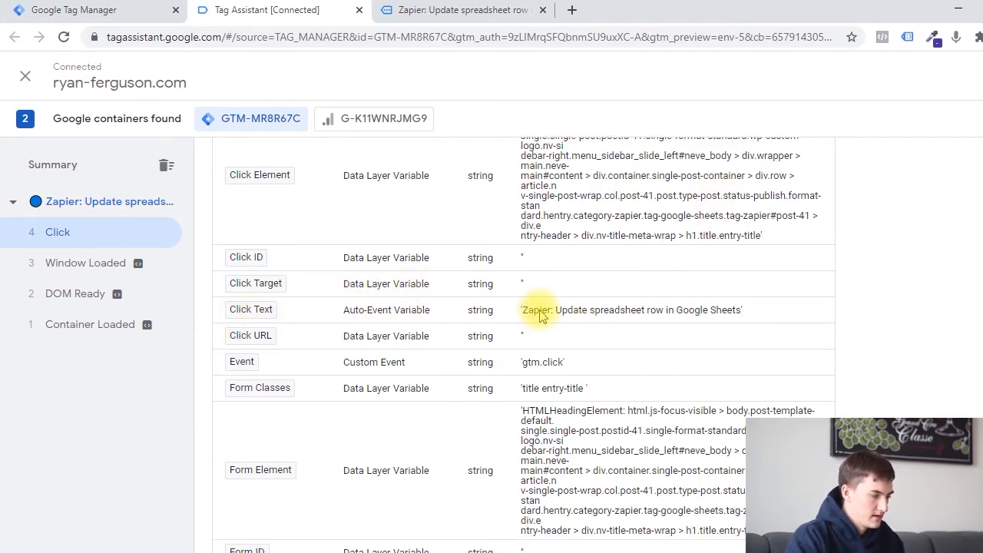
Close the developer tools on the blog page and return to Tag Assistant to examine the Click event's page variables.
click(464, 9)
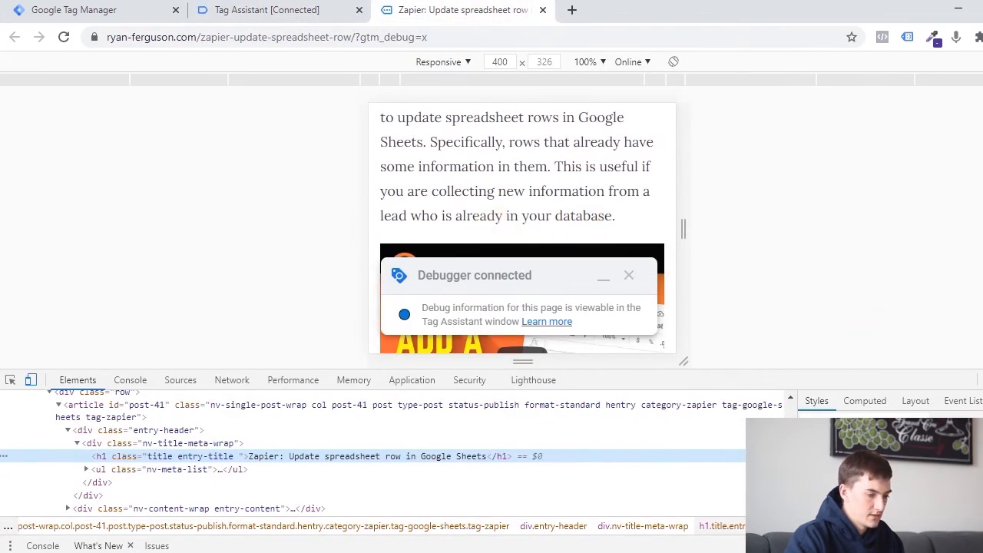
key(F12)
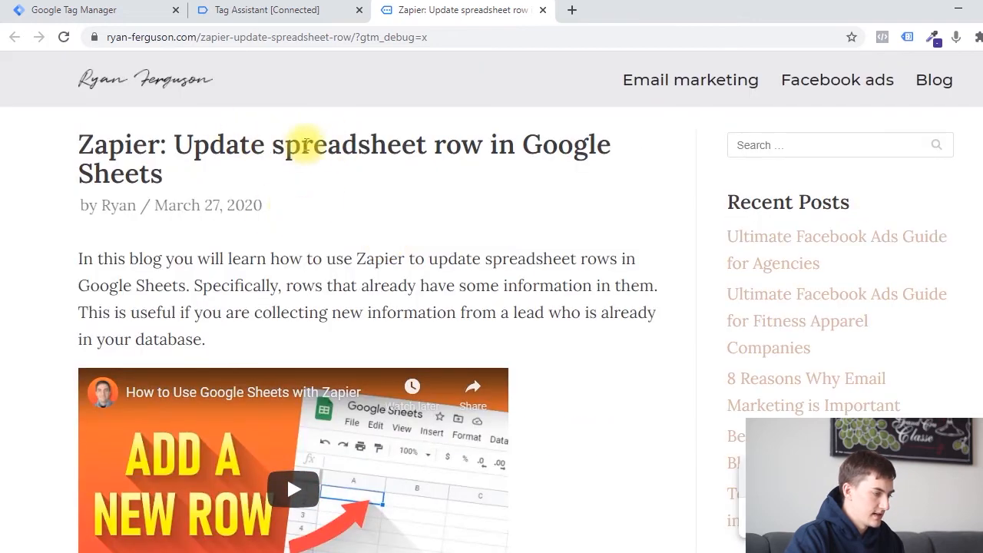
click(285, 10)
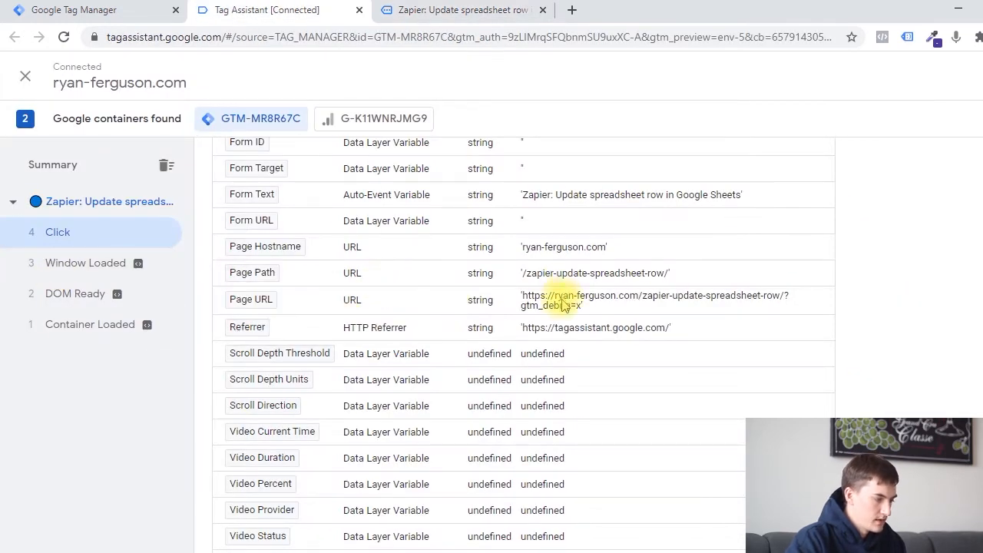
Compare the Click event's page variables with the blog page's address, and review its scroll, video and form variables in Tag Assistant.
click(470, 9)
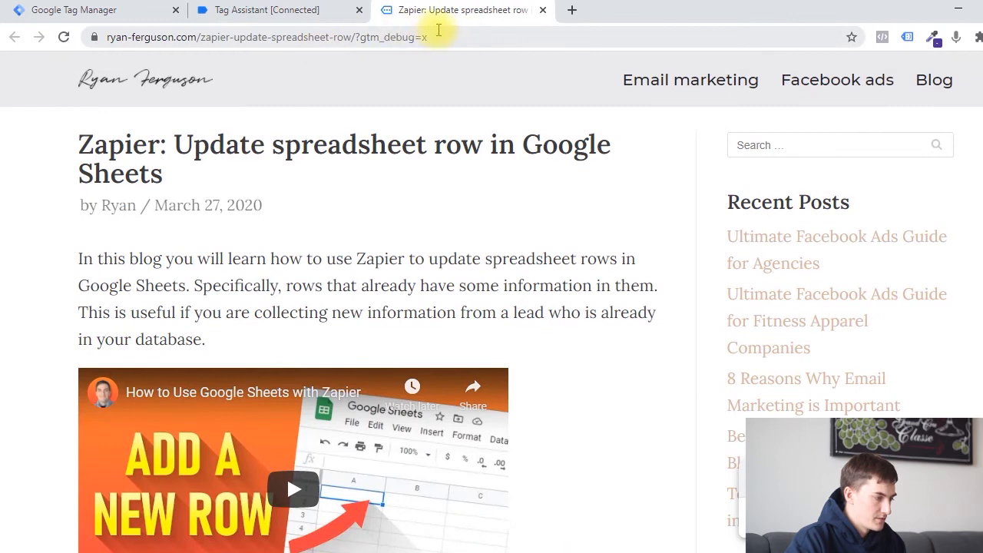
click(316, 9)
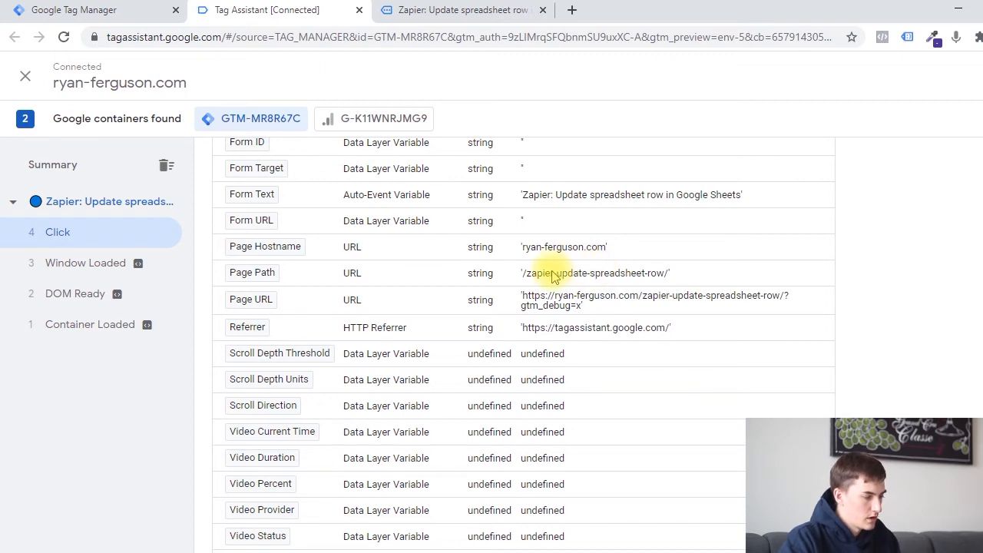
scroll(606, 272, down, 1)
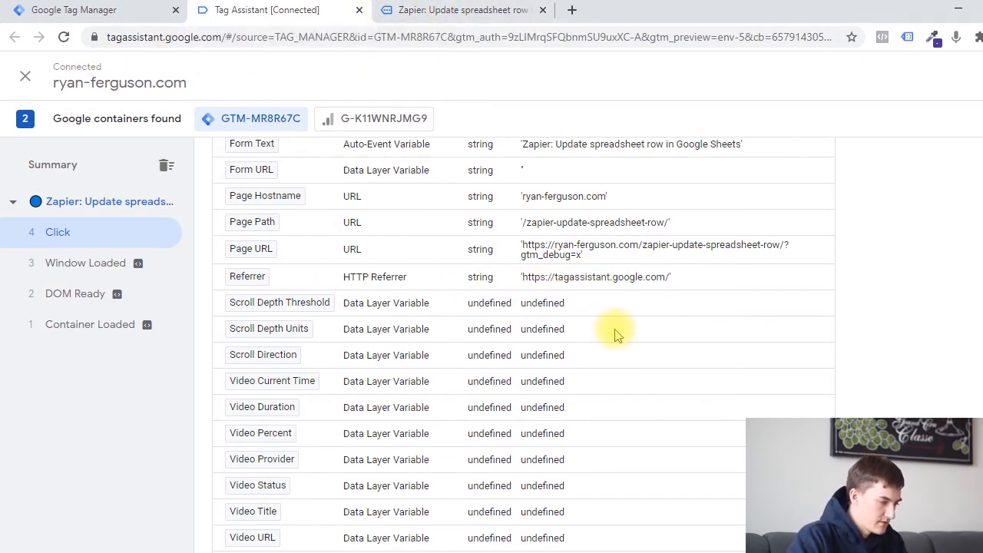
scroll(615, 330, down, 1)
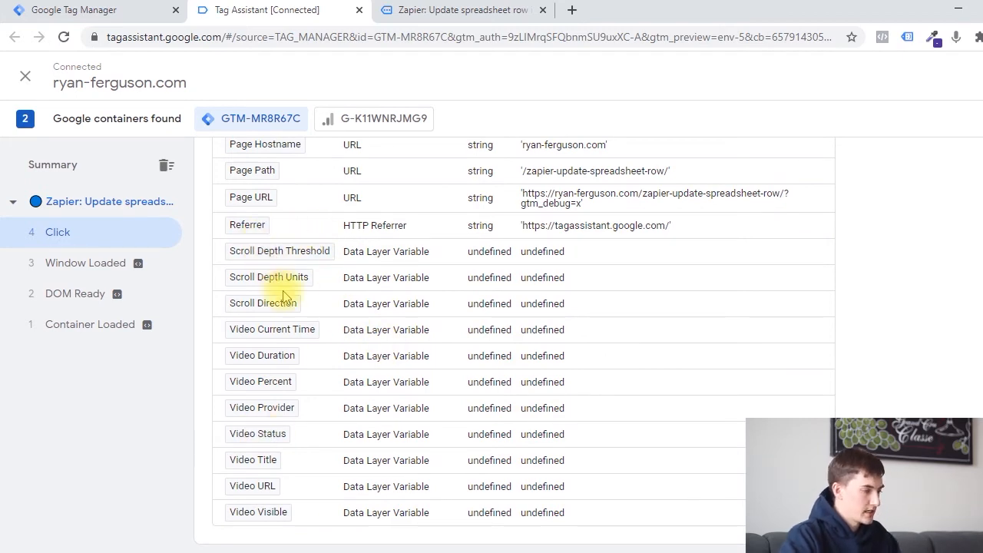
click(446, 6)
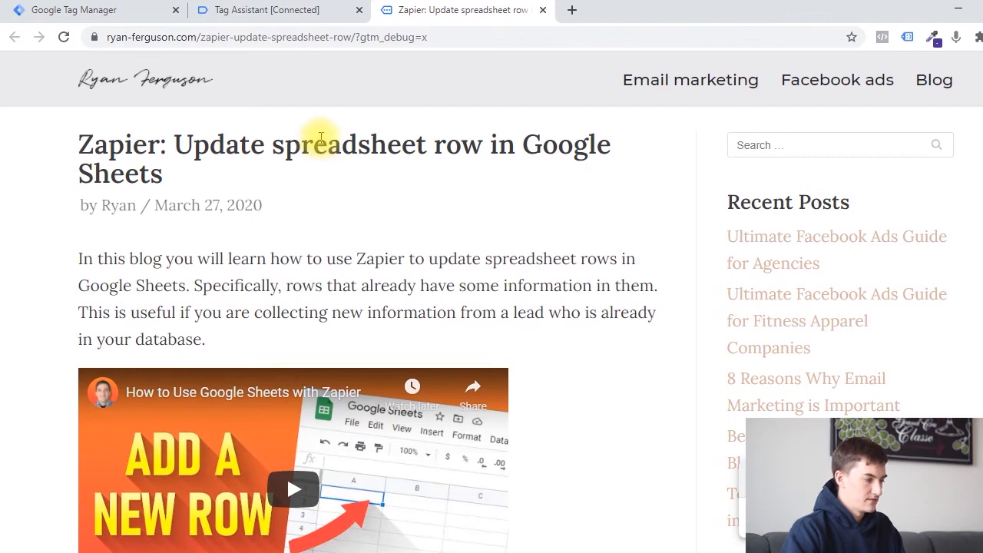
click(299, 9)
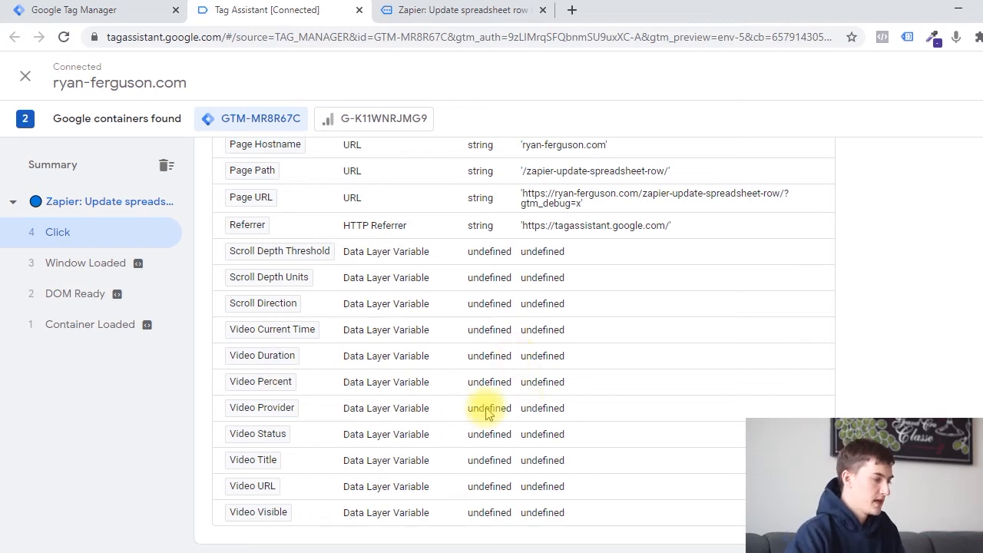
scroll(487, 407, up, 9)
scroll(494, 417, down, 4)
scroll(258, 301, down, 5)
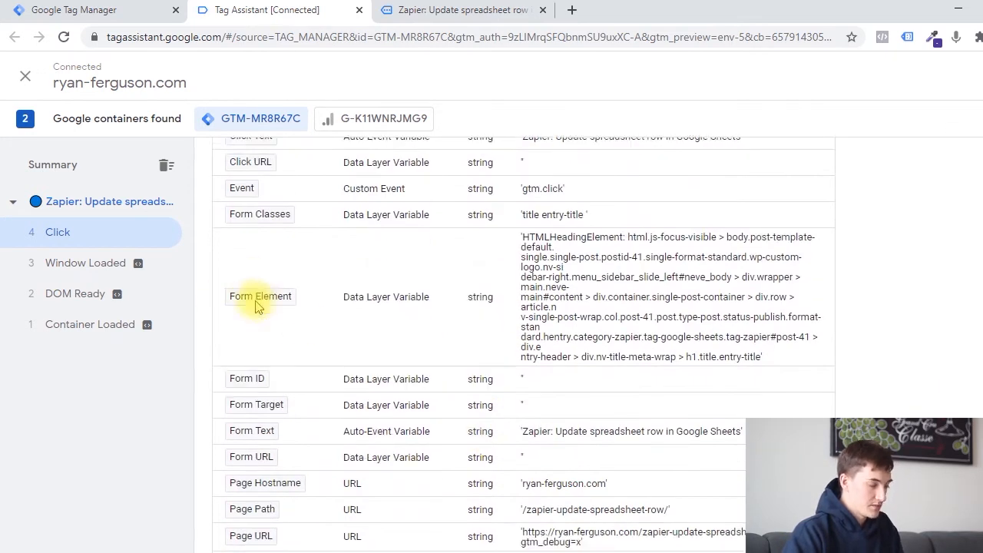
Switch to Google Tag Manager, discard the unsaved All Elements click trigger and open the container's variables.
click(125, 7)
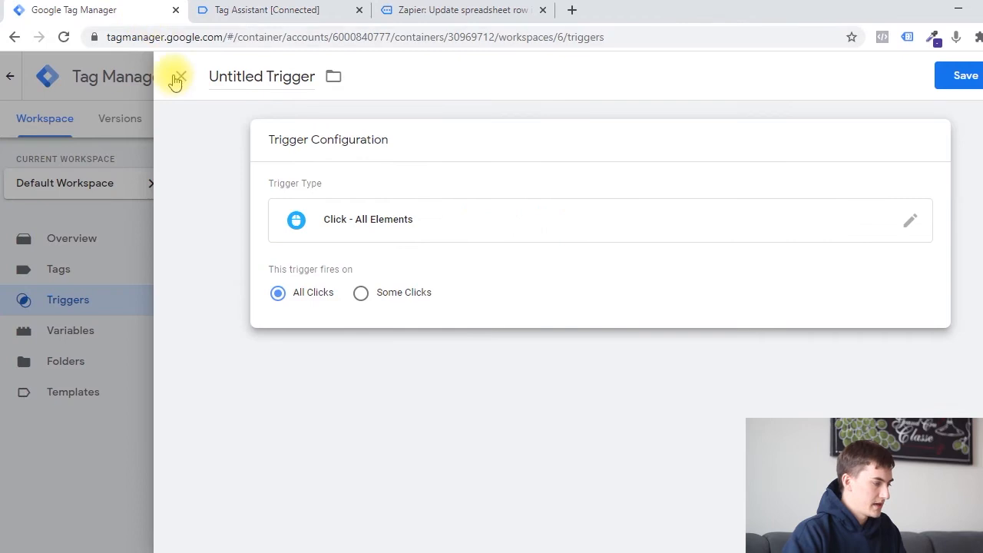
click(52, 319)
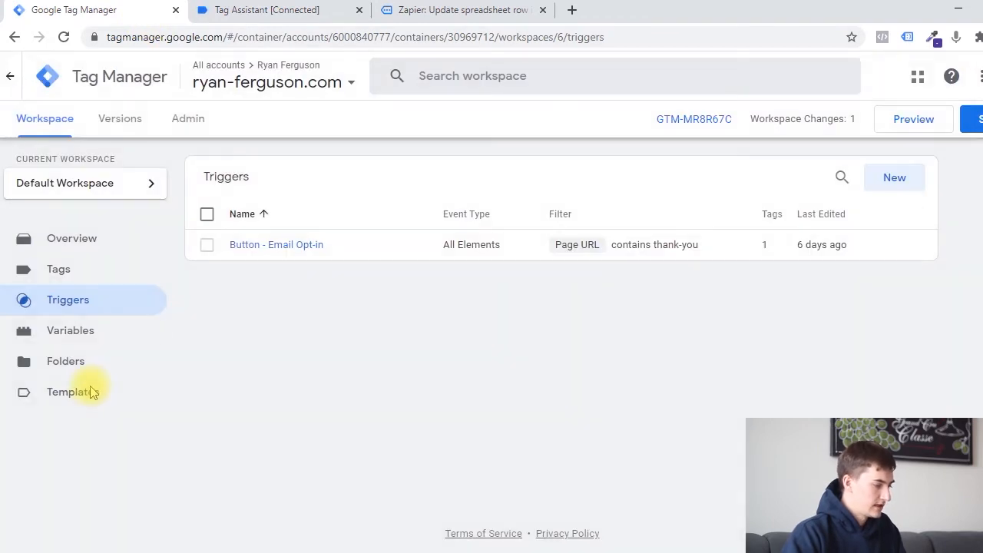
click(90, 330)
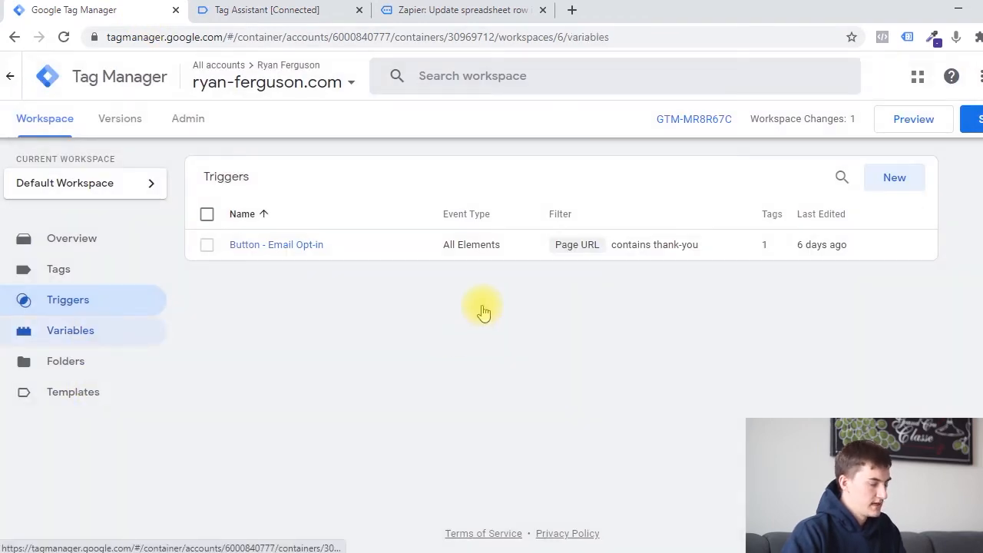
right_click(511, 292)
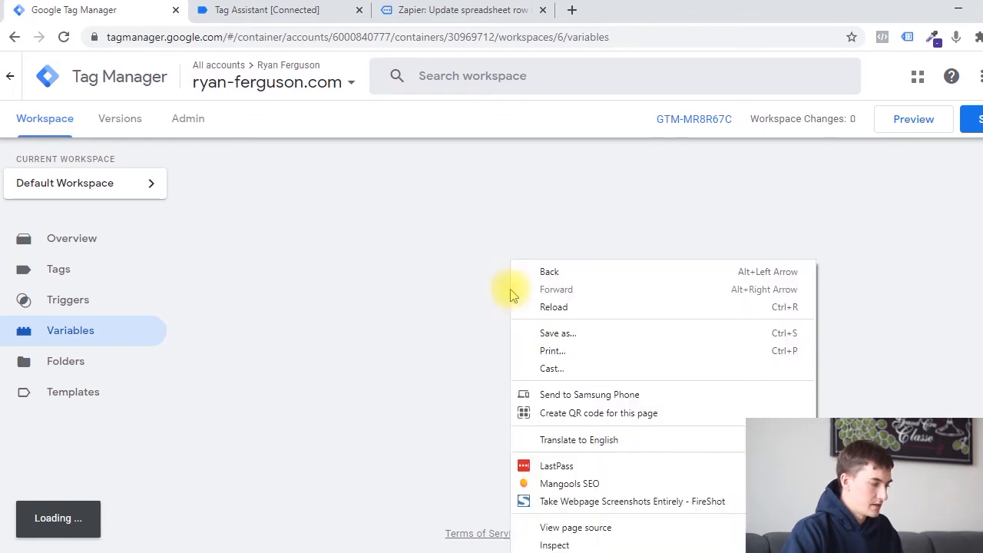
click(393, 375)
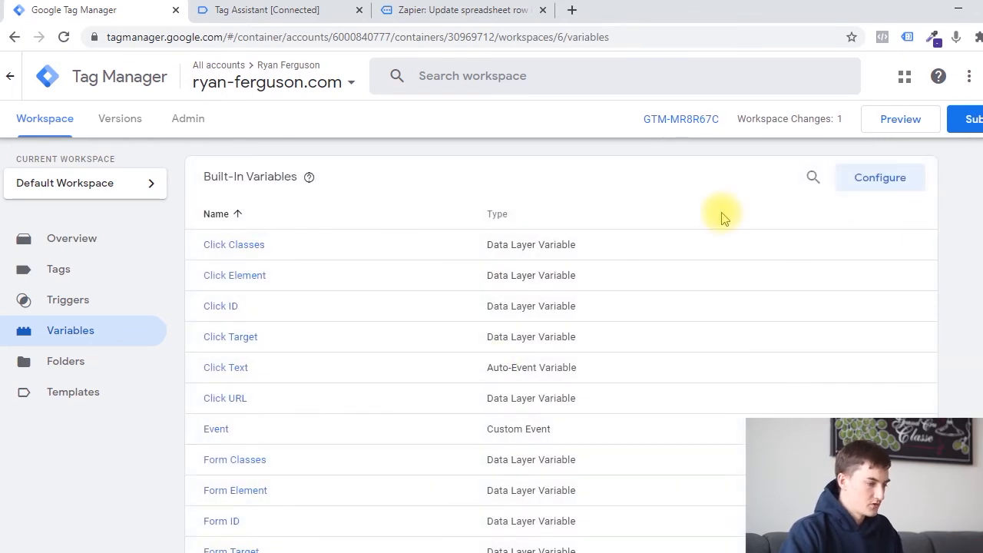
Open the built-in variables configuration and examine which page, utility, click, form, history, video and scrolling variables are enabled.
click(879, 179)
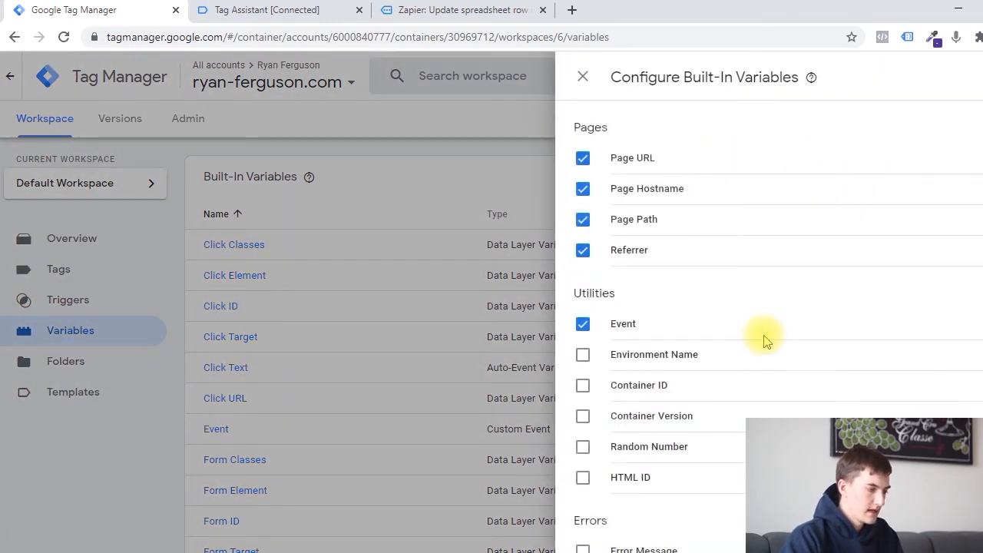
scroll(766, 338, down, 5)
scroll(768, 323, down, 6)
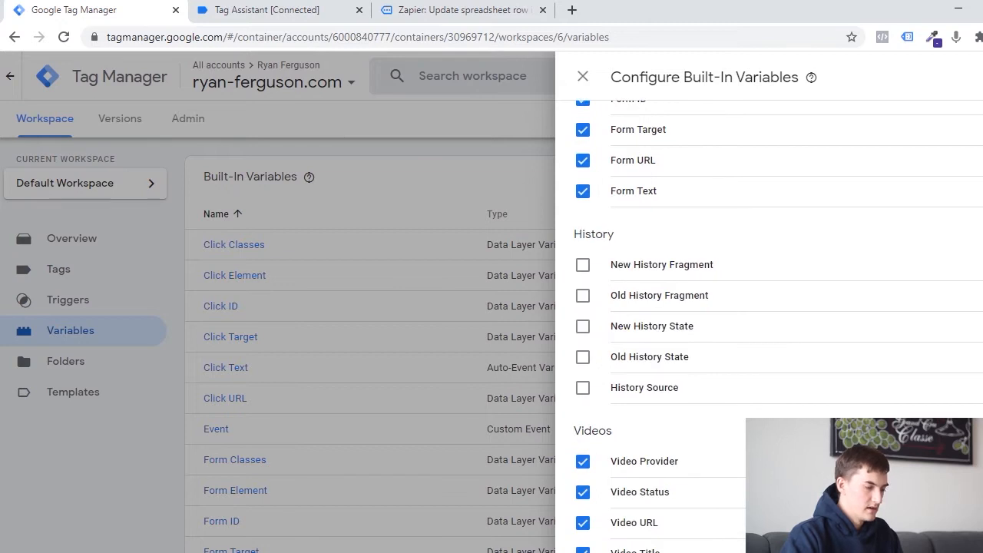
scroll(768, 322, down, 4)
scroll(768, 322, up, 15)
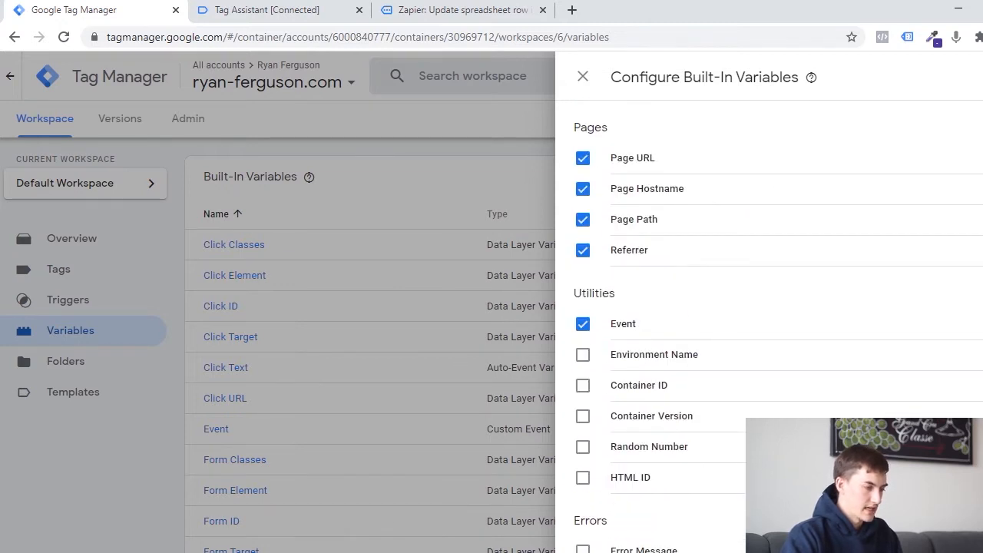
scroll(768, 322, down, 7)
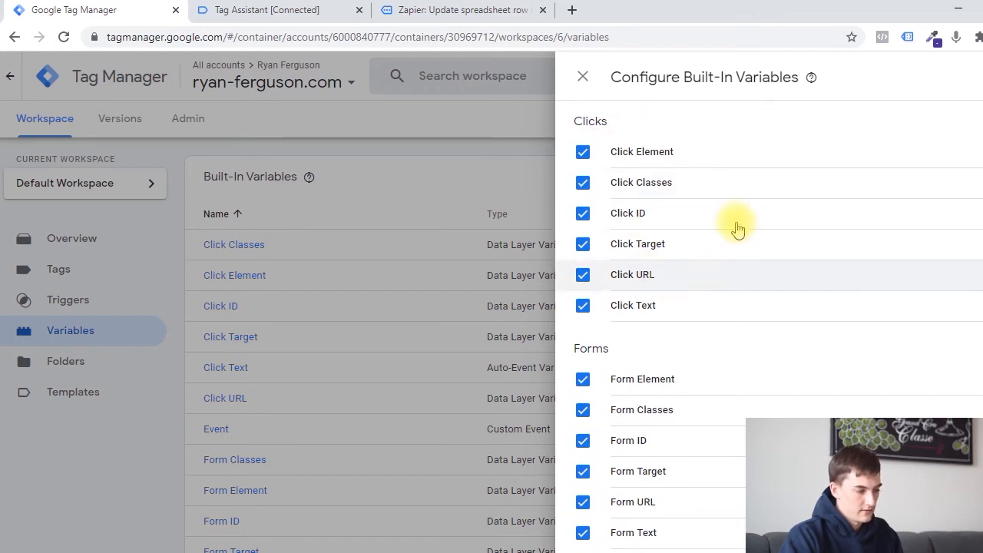
scroll(696, 281, down, 8)
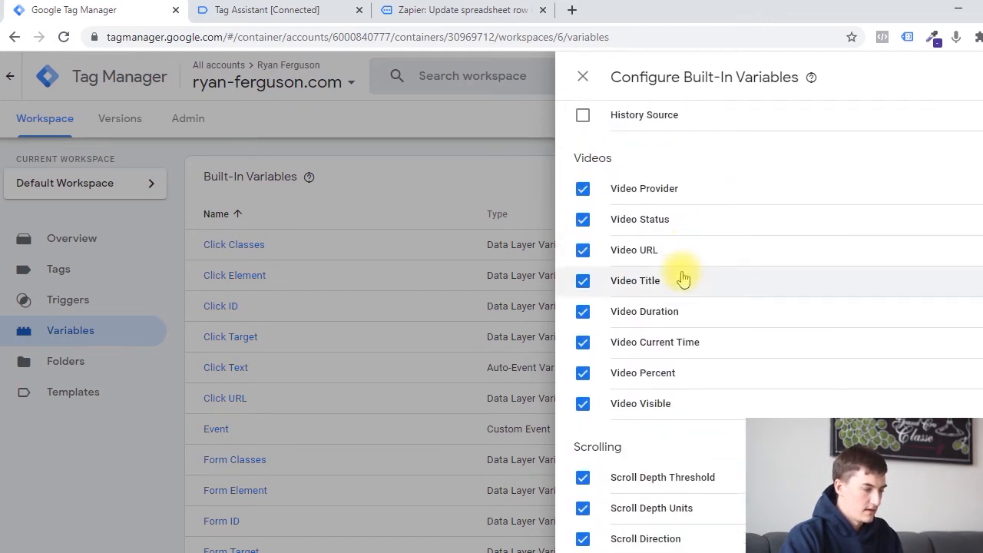
scroll(634, 345, down, 1)
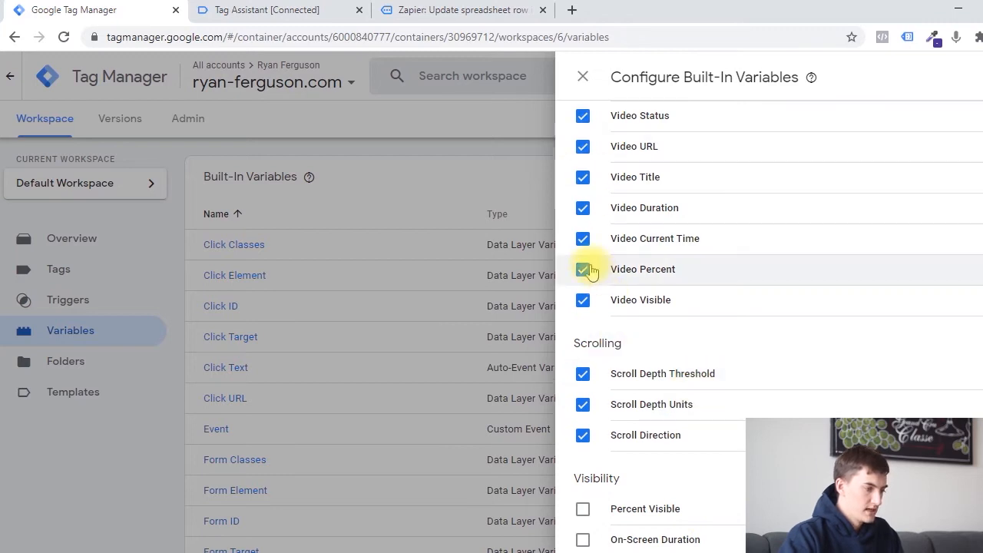
scroll(598, 253, up, 1)
scroll(598, 253, up, 1)
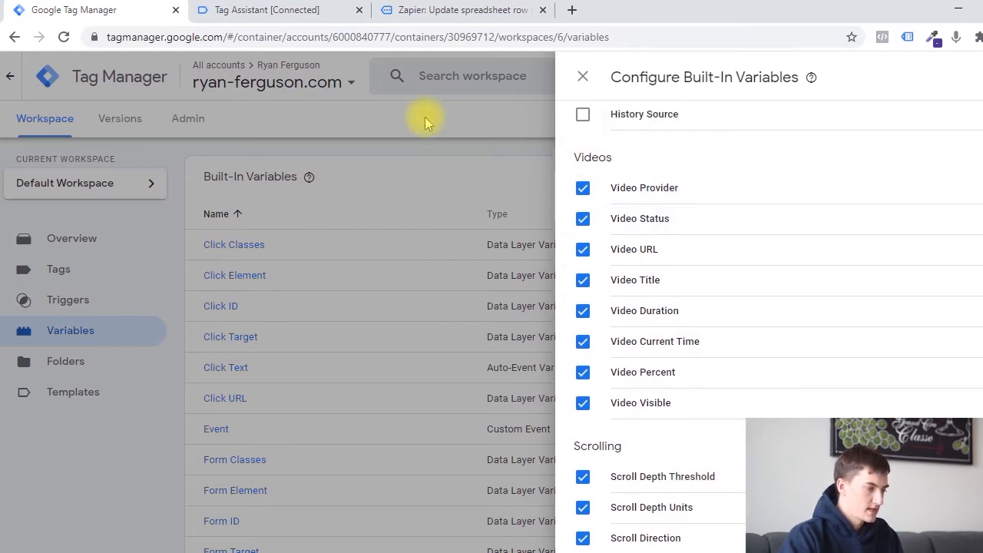
Open the homepage in a new tab from the blog page's logo, and inspect the latest Click and Link Click events in Tag Assistant.
click(278, 7)
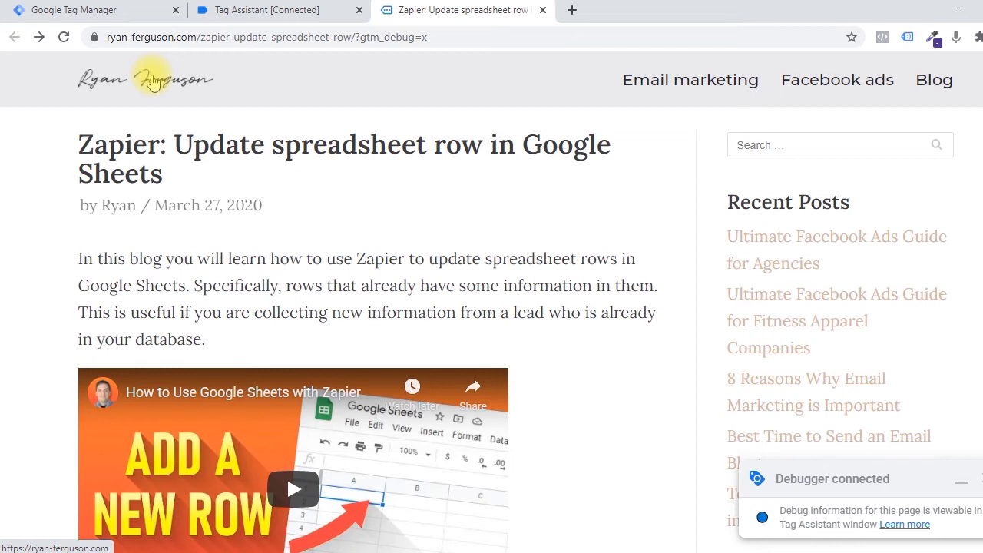
middle_click(152, 81)
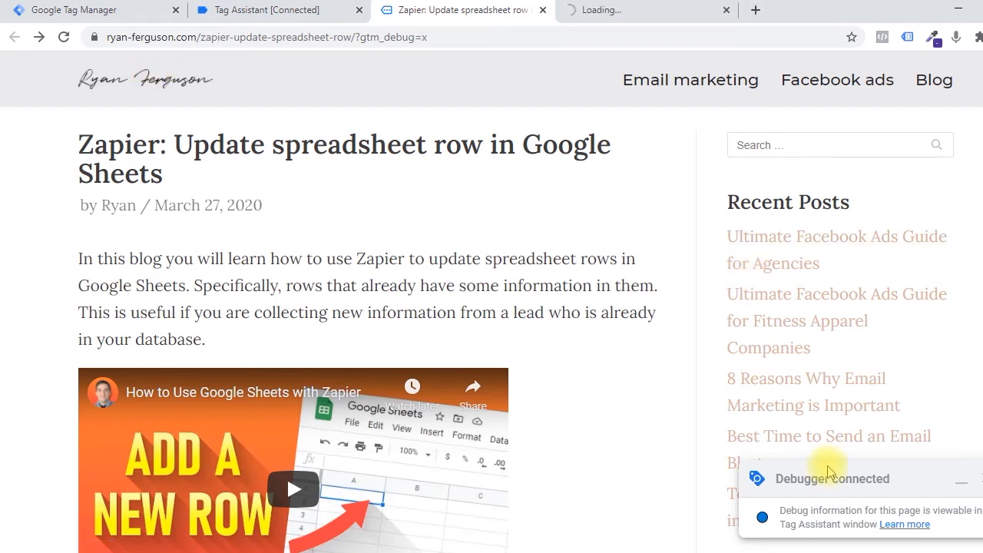
click(291, 10)
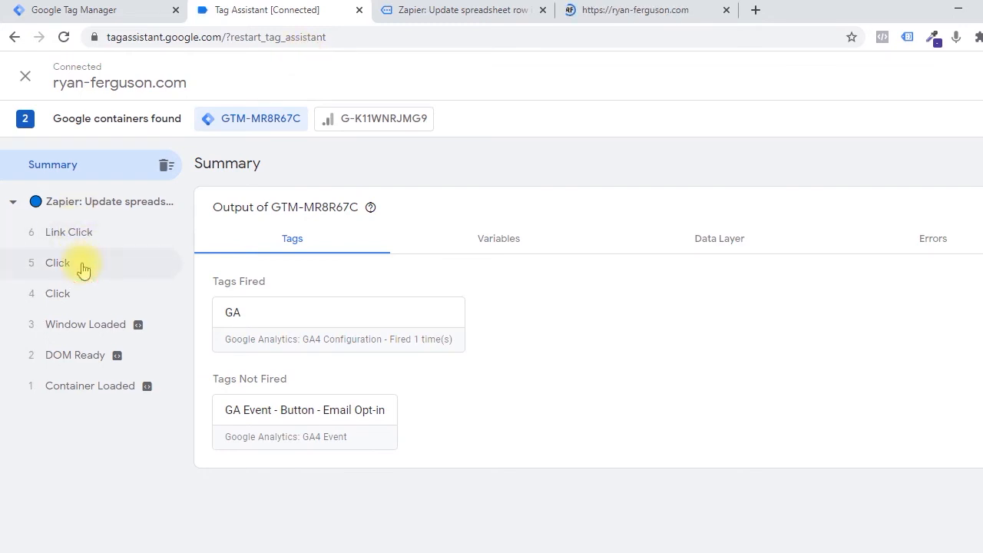
click(83, 265)
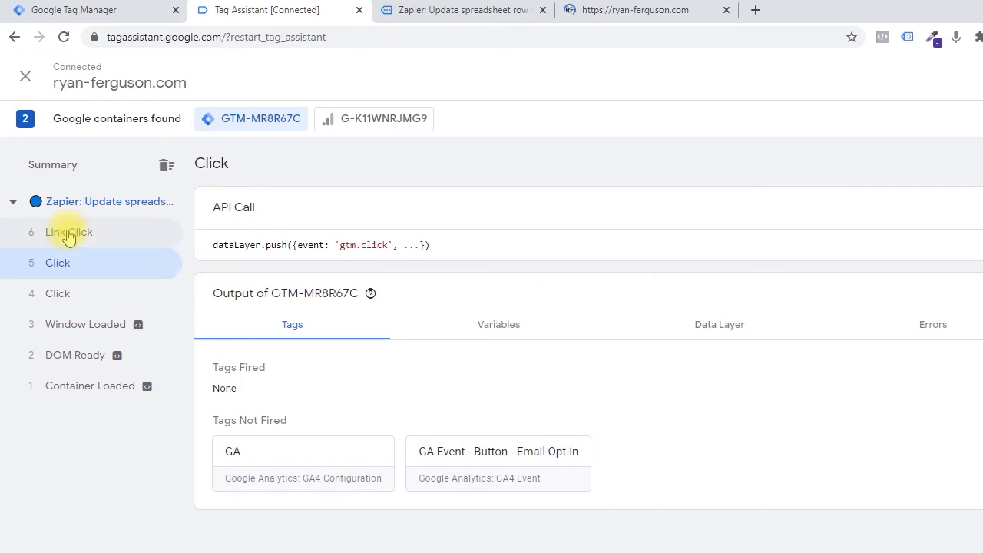
click(67, 235)
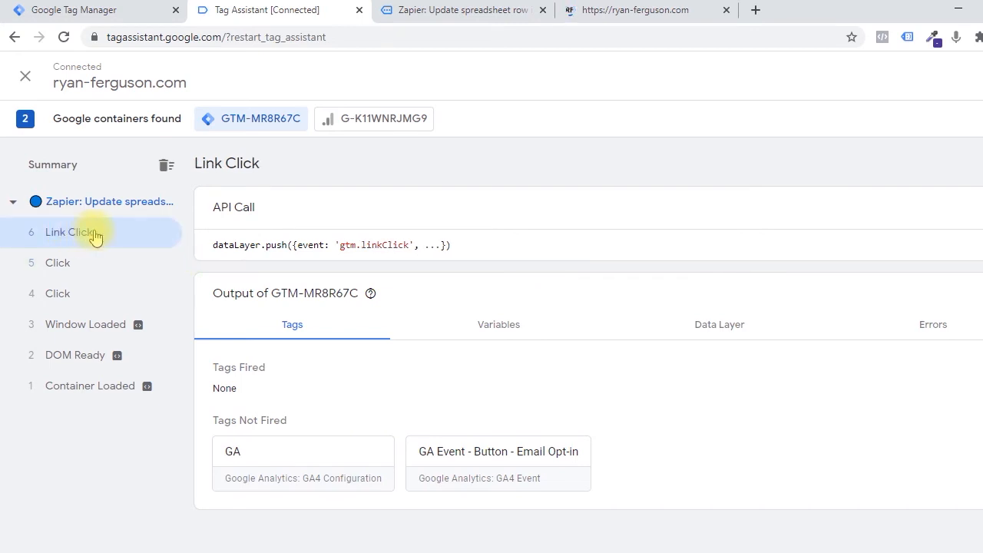
click(399, 9)
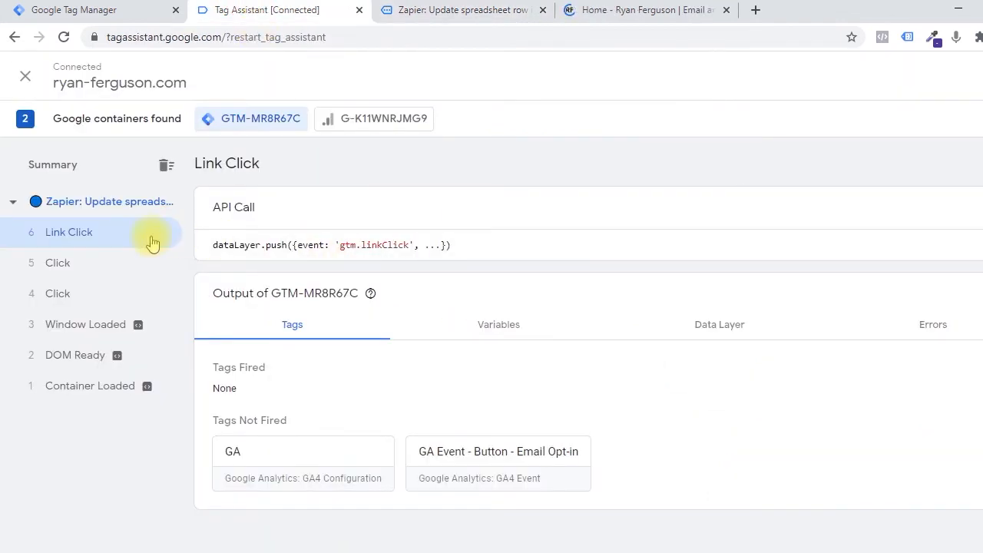
Close the built-in variables configuration in Google Tag Manager, start a new trigger and bring up the click trigger types.
click(129, 8)
click(592, 80)
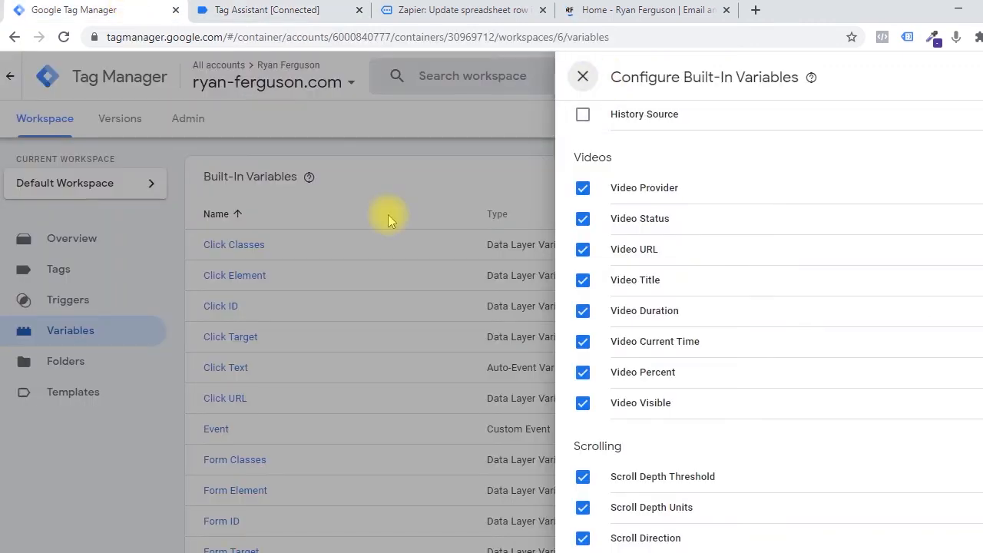
click(90, 300)
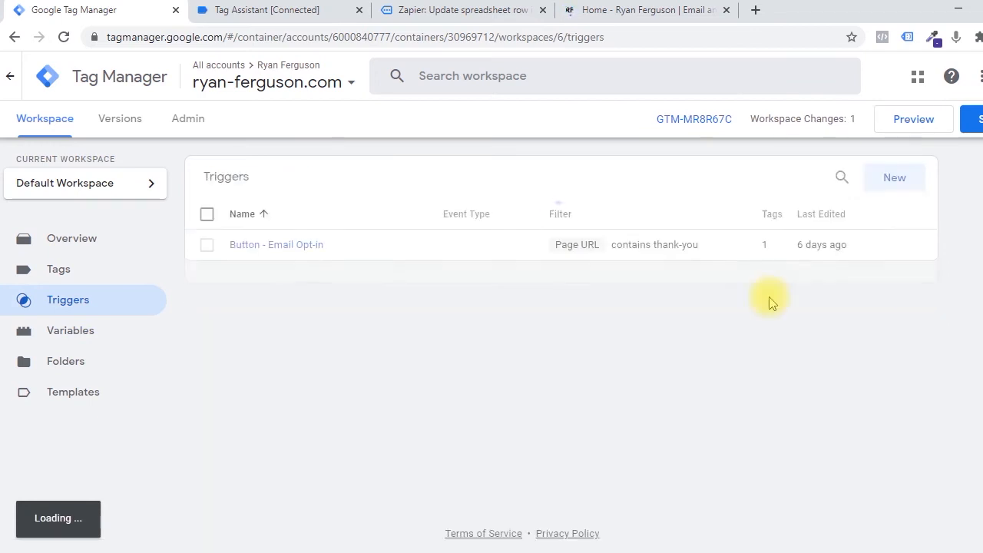
click(892, 178)
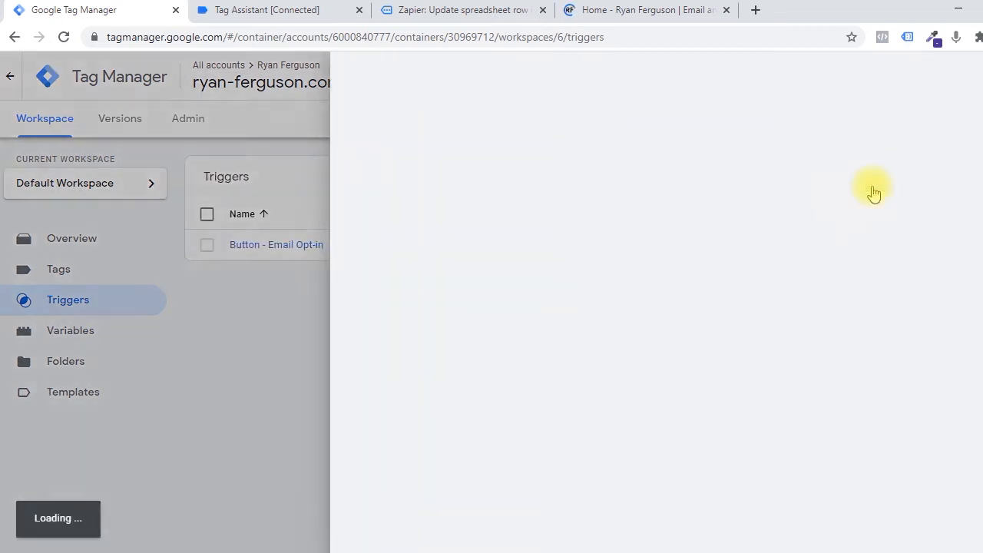
click(687, 221)
scroll(728, 264, down, 1)
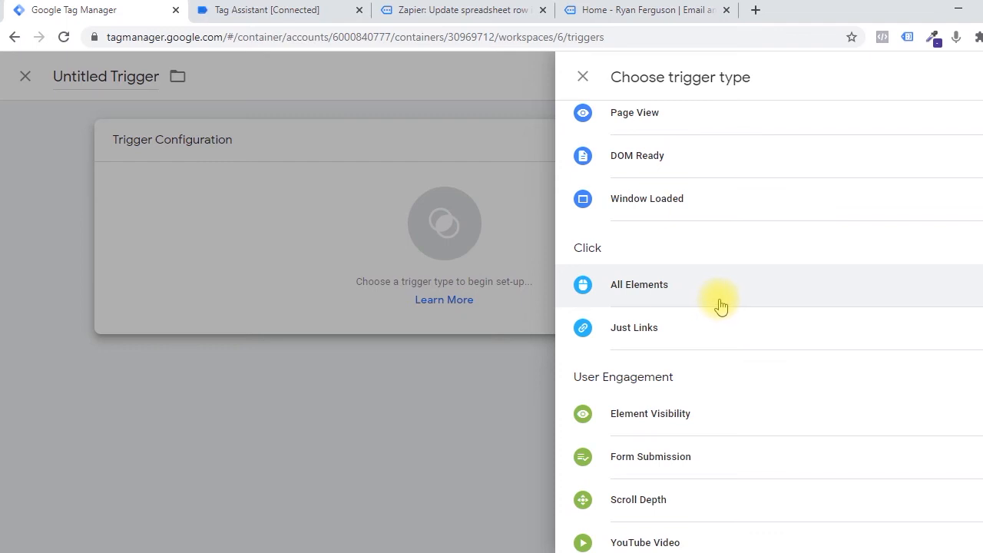
Compare the homepage's event group in Tag Assistant with the homepage opened in the other browser tab.
click(330, 9)
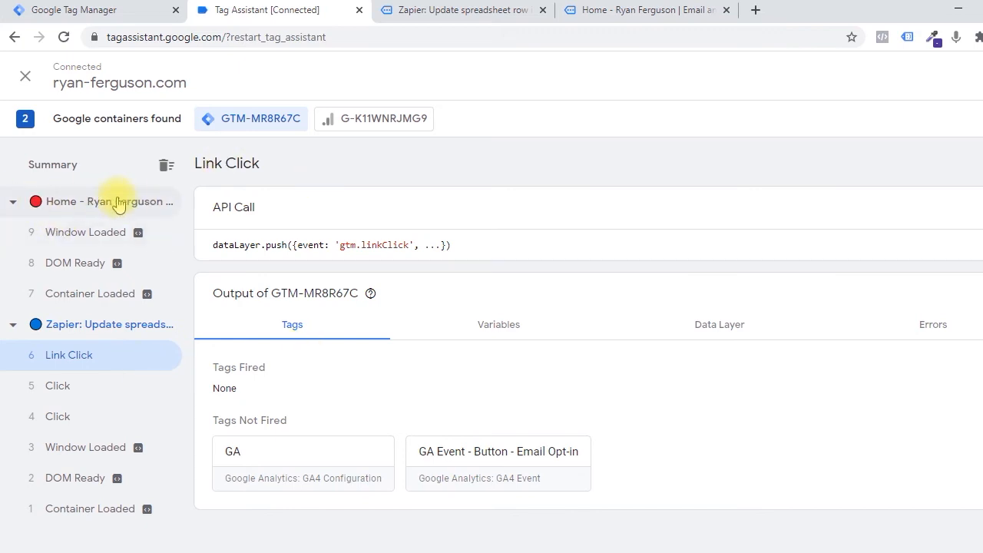
click(625, 9)
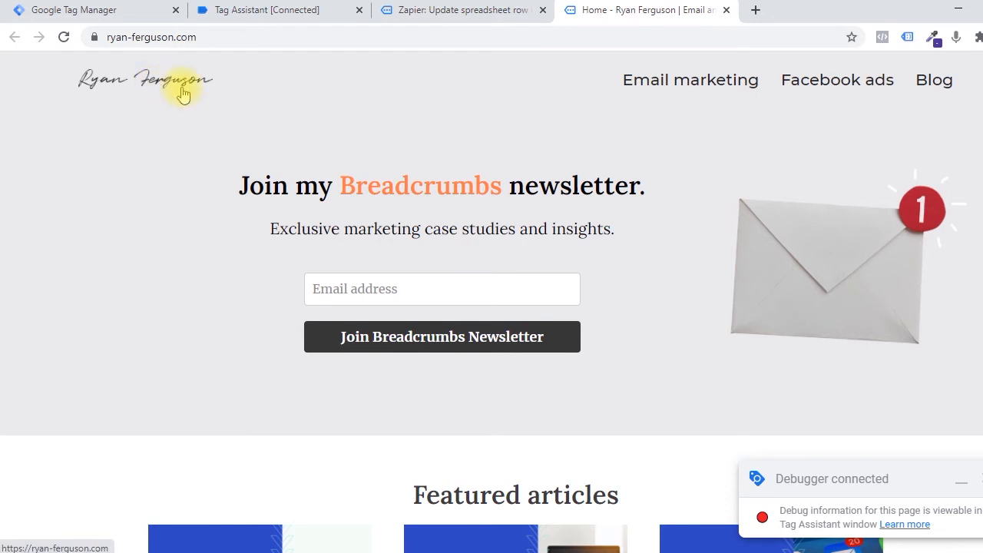
click(277, 9)
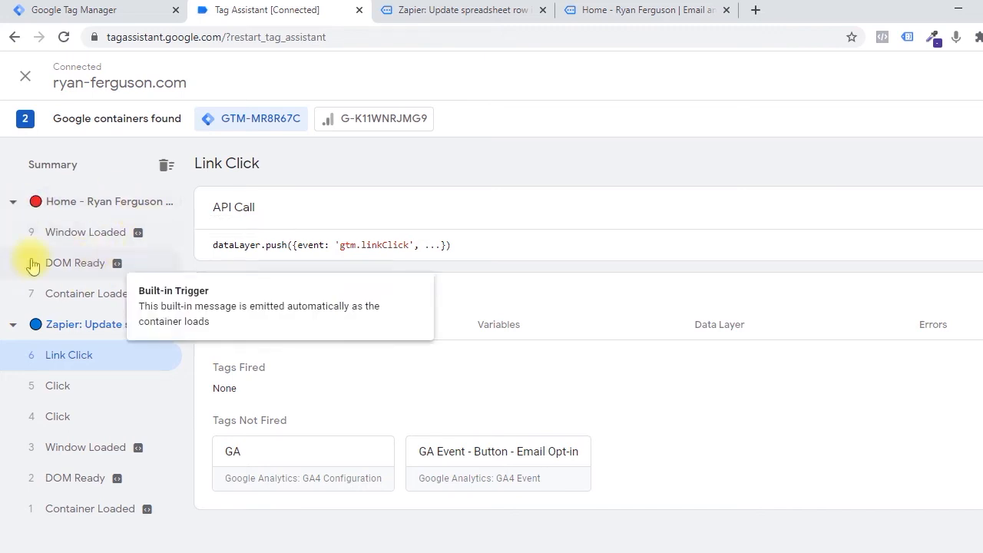
Collapse the homepage's event group and show the variables of the blog page's Click event number 5.
click(14, 202)
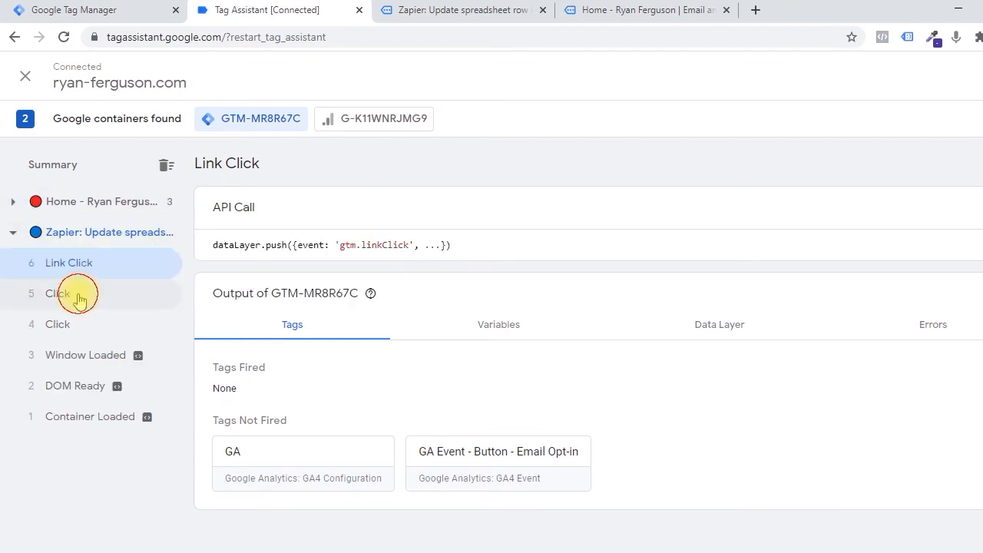
click(79, 299)
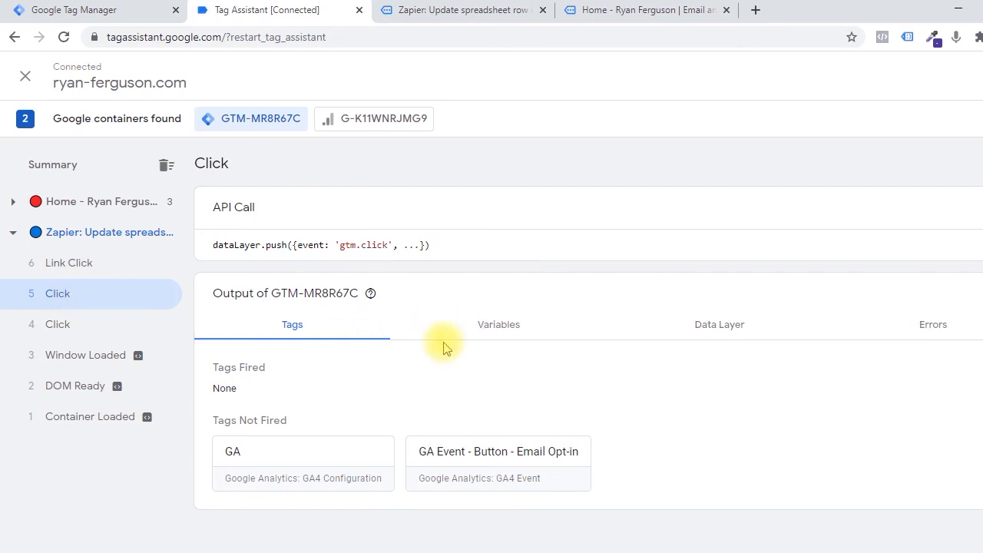
click(498, 325)
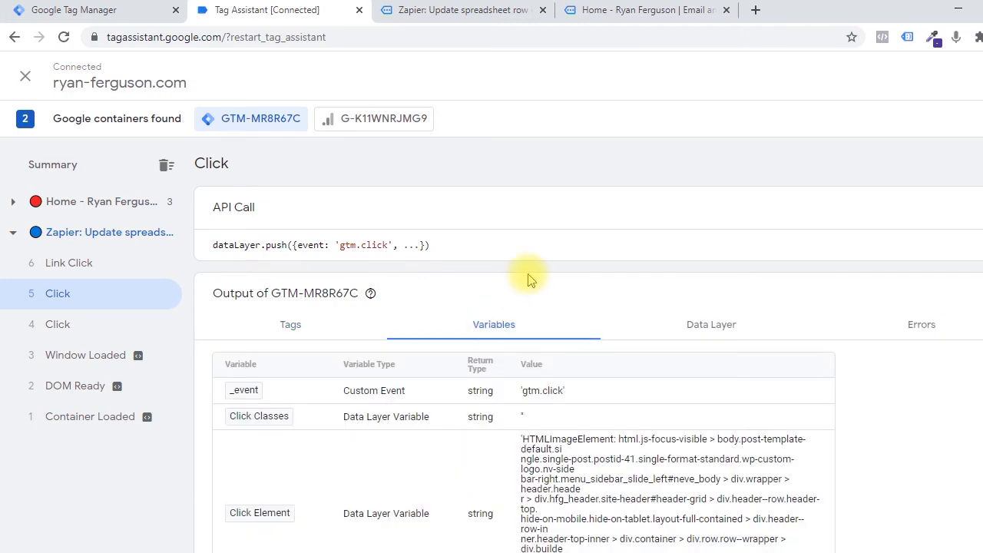
Examine the page hostname, path and URL variables of the blog page's Click event number 5.
scroll(527, 274, down, 3)
scroll(530, 280, down, 8)
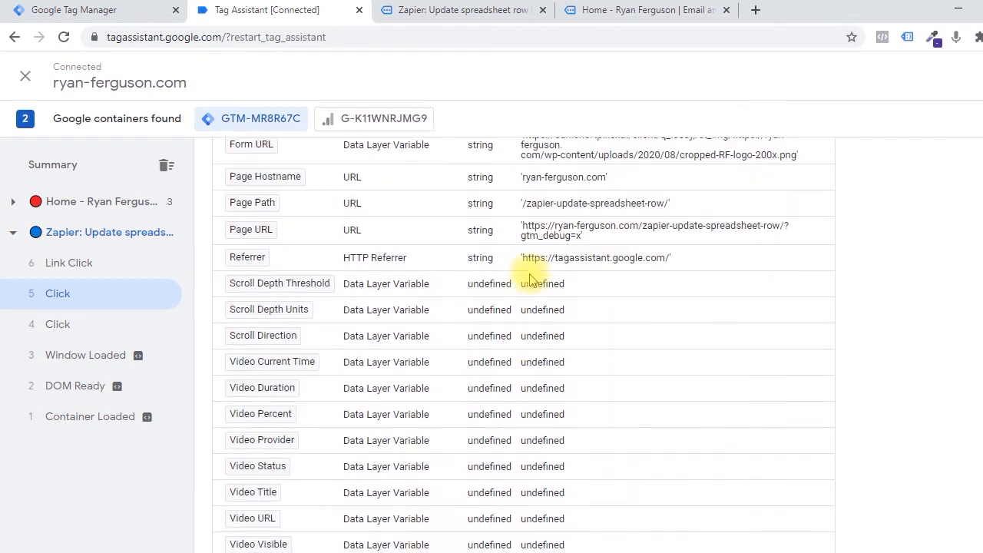
scroll(543, 331, up, 2)
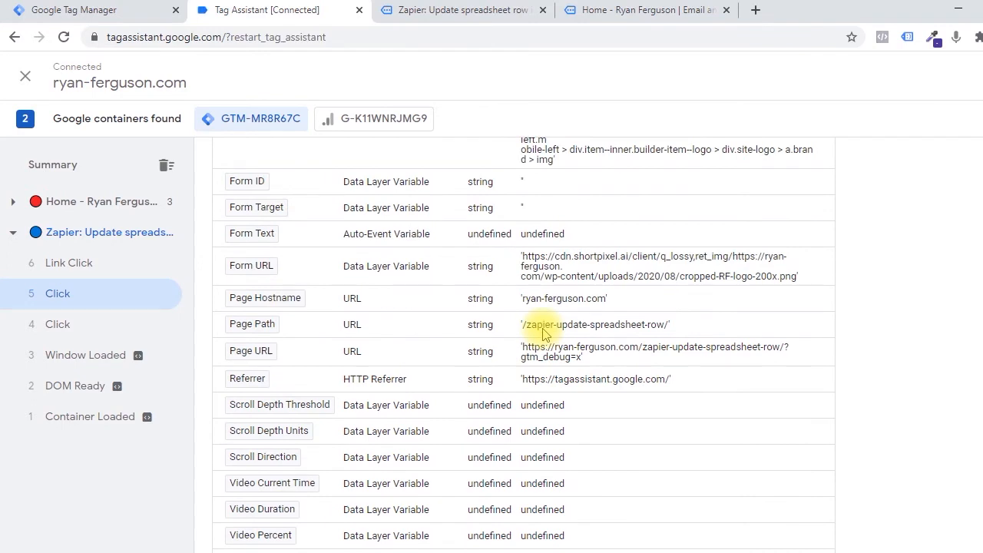
scroll(542, 332, up, 1)
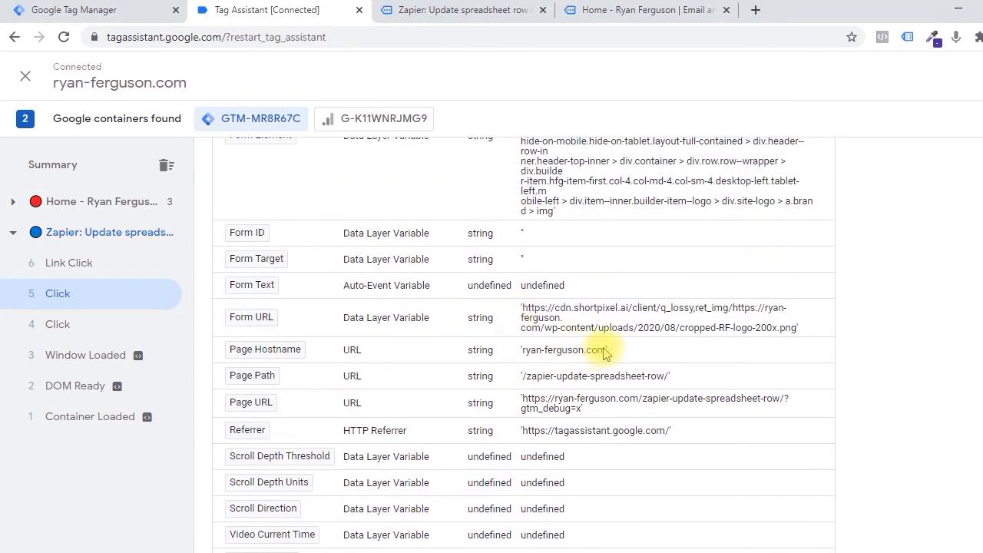
drag(607, 355, 467, 351)
click(536, 353)
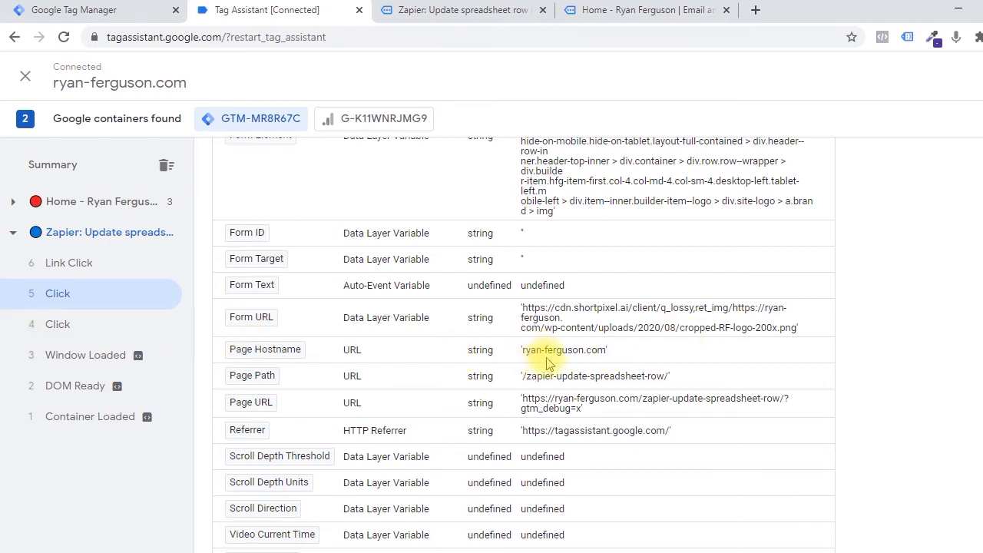
Compare the logo on the blog page with the Click Element and Click URL variables of Click event number 5 in Tag Assistant.
click(467, 10)
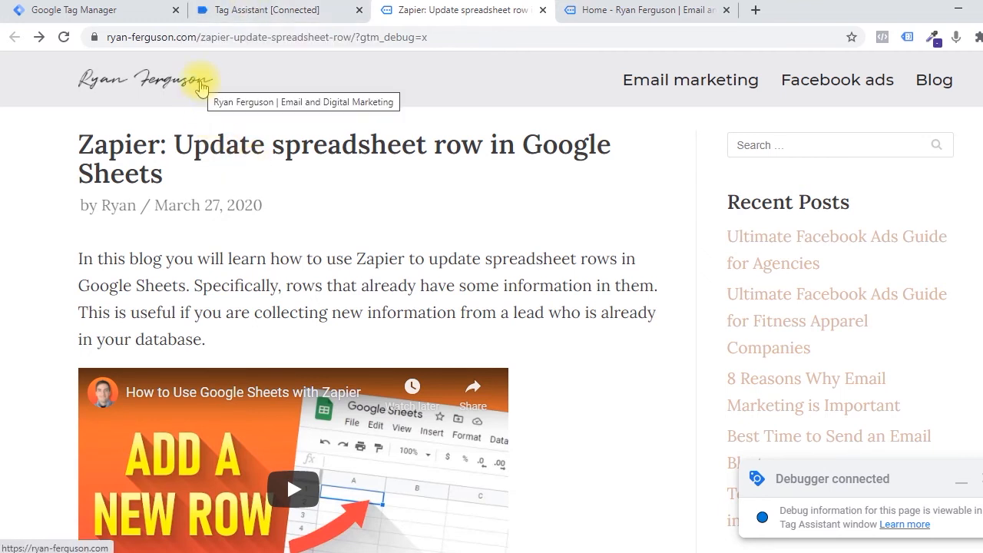
click(244, 11)
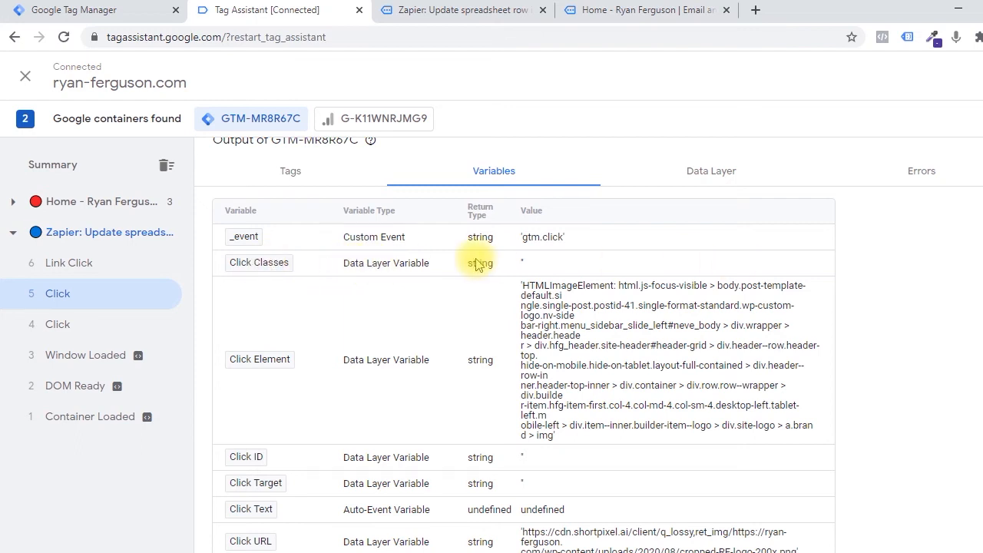
scroll(476, 264, down, 1)
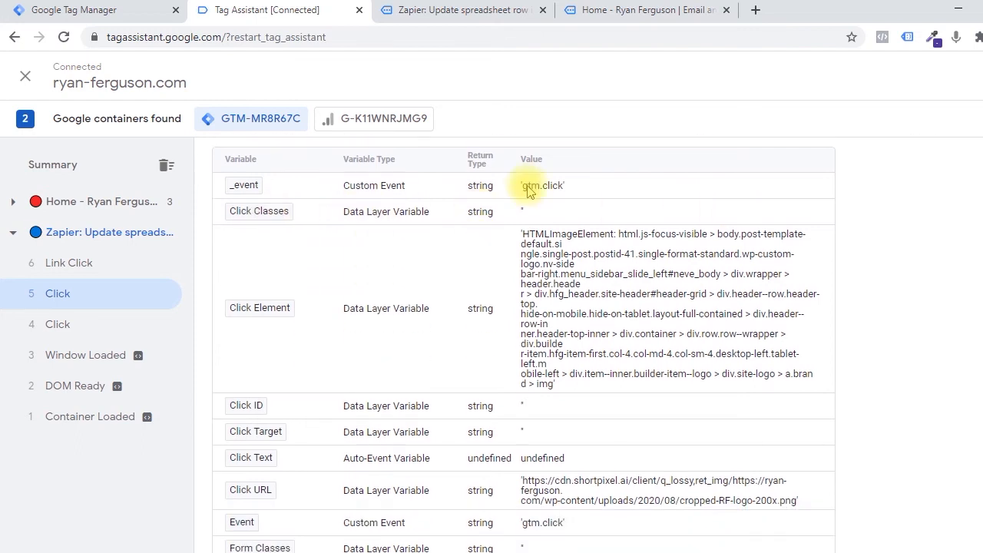
click(480, 10)
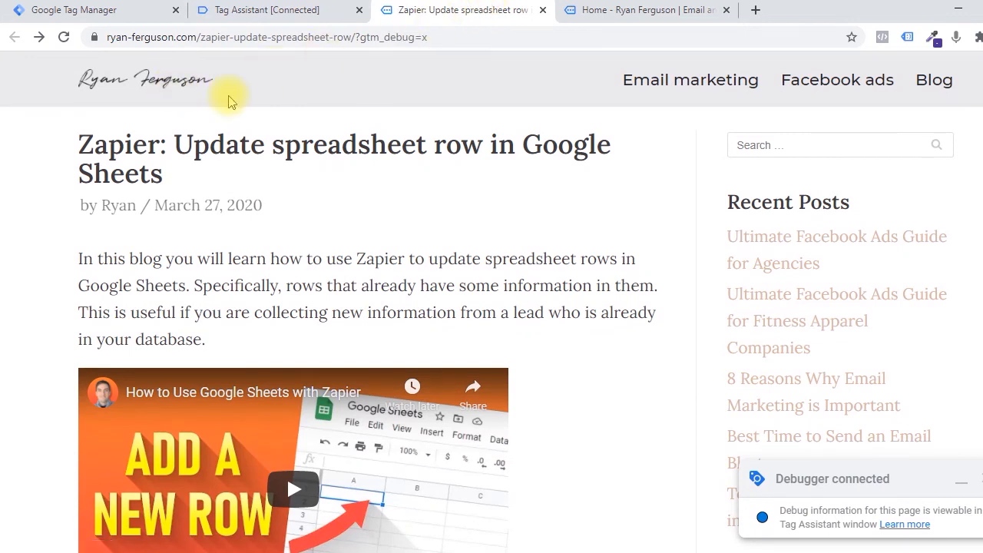
click(265, 10)
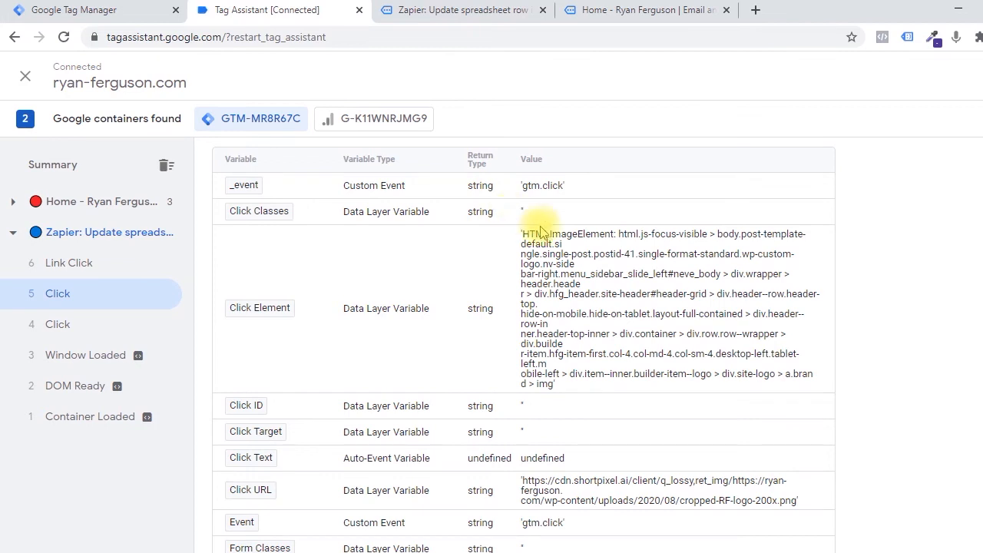
scroll(632, 248, down, 2)
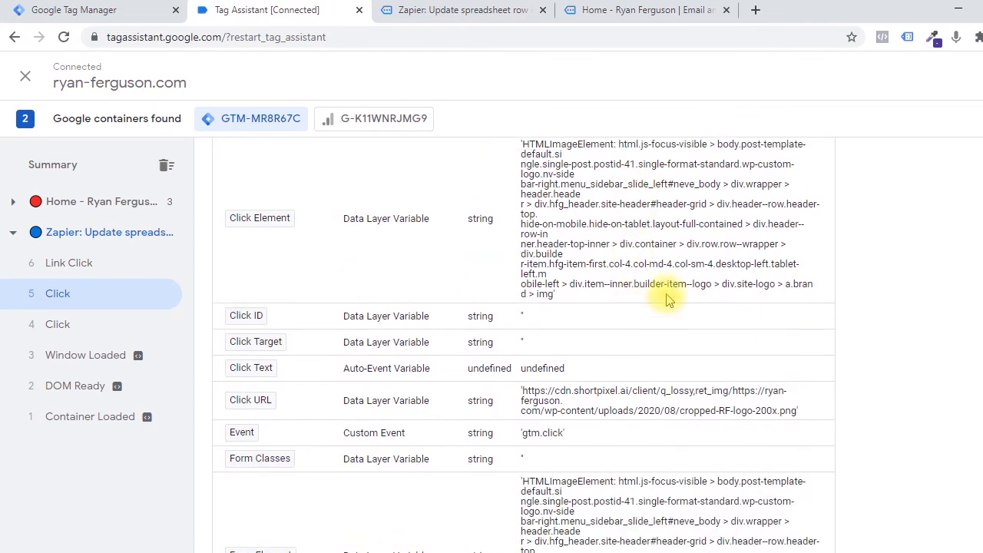
scroll(645, 290, up, 1)
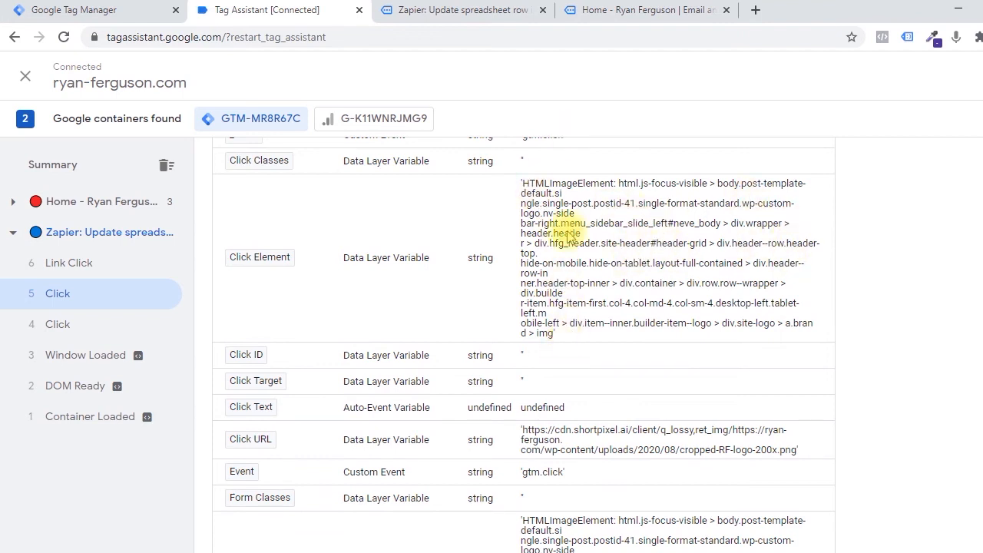
right_click(657, 250)
click(615, 240)
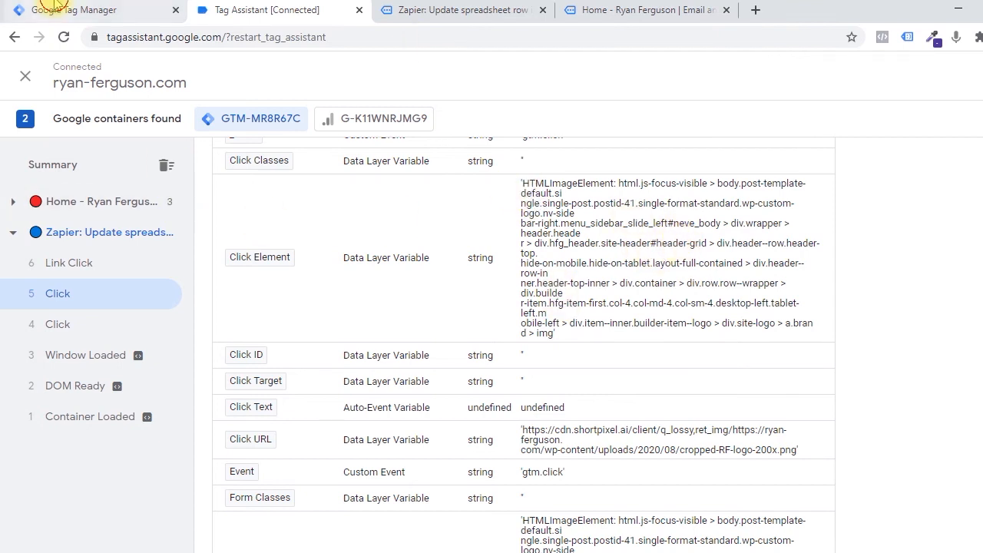
In Google Tag Manager, set the new trigger's type to Click - All Elements and make it fire on Some Clicks.
click(77, 10)
click(668, 289)
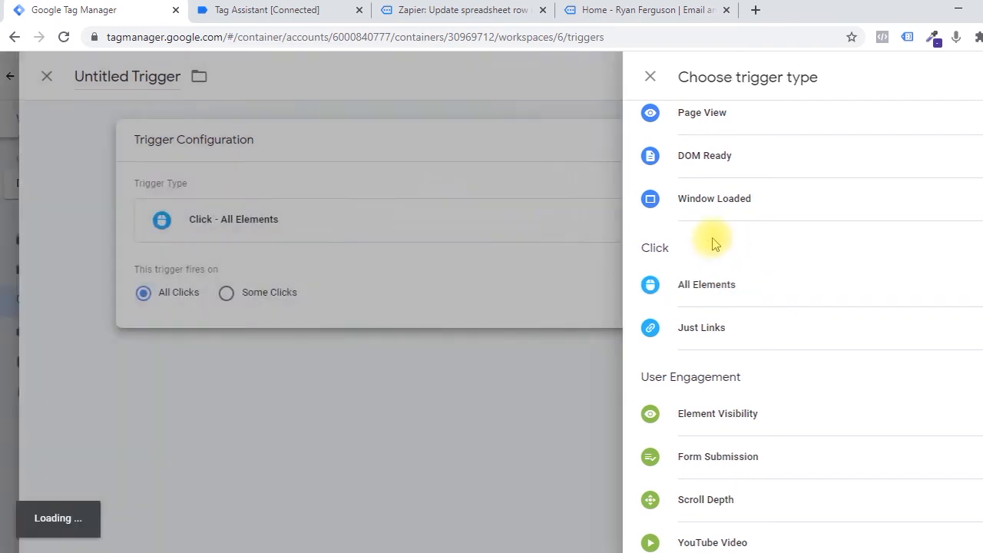
click(377, 296)
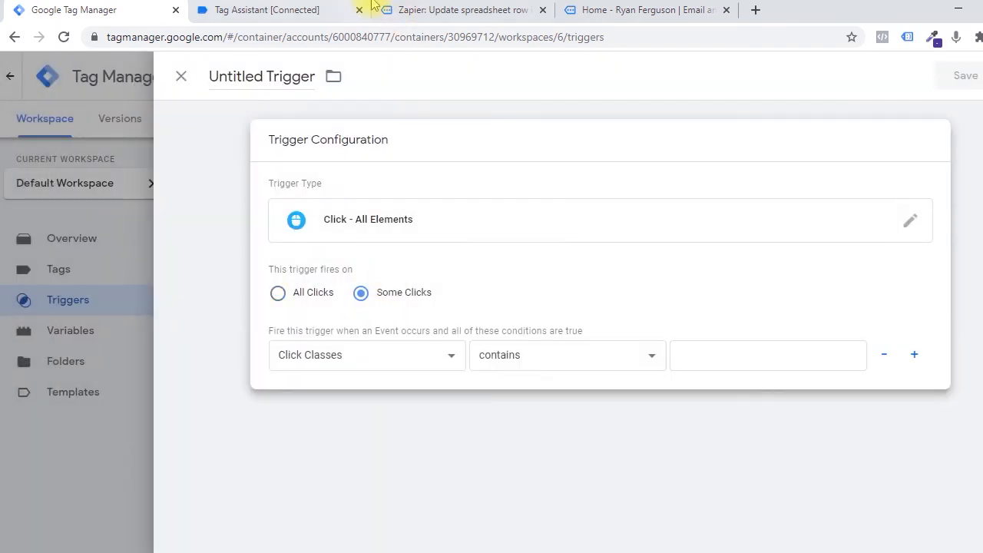
click(308, 10)
click(111, 8)
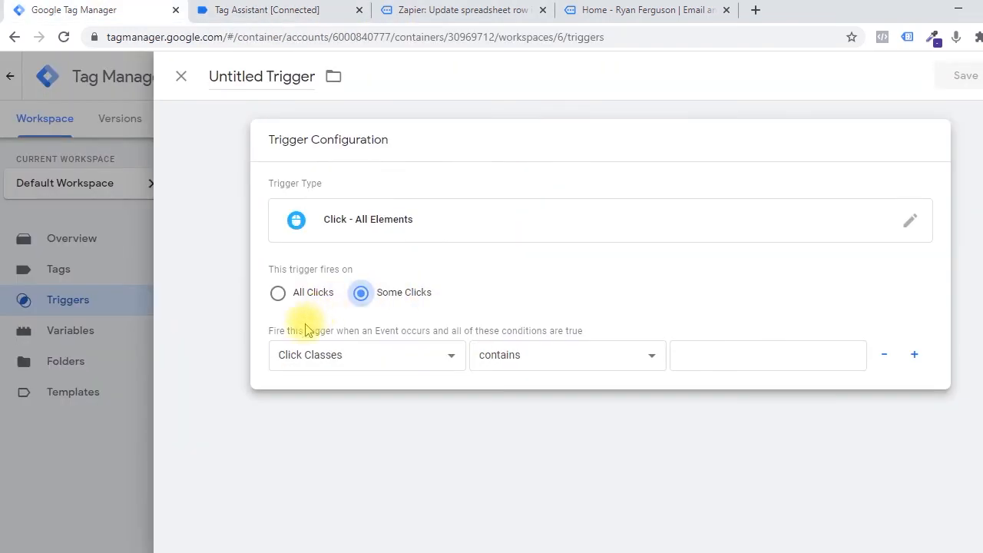
Try Click Element as the trigger's condition variable and check its value for Click event number 5 in Tag Assistant.
click(313, 354)
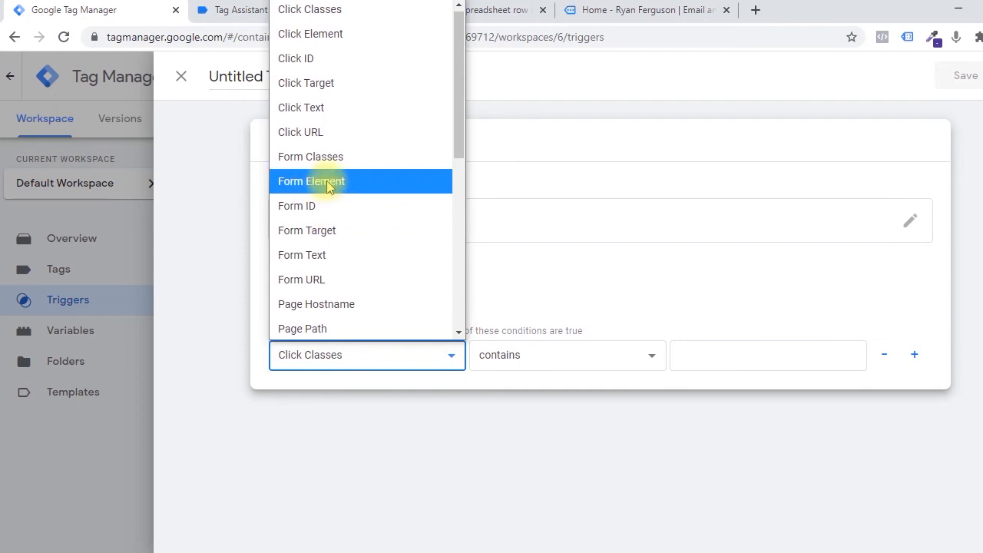
click(314, 32)
click(291, 9)
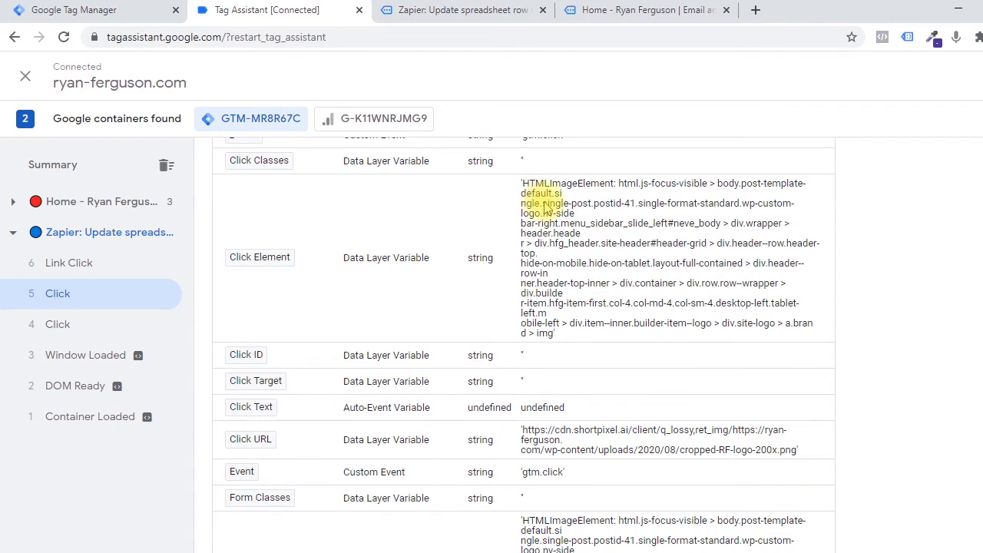
drag(522, 186, 595, 353)
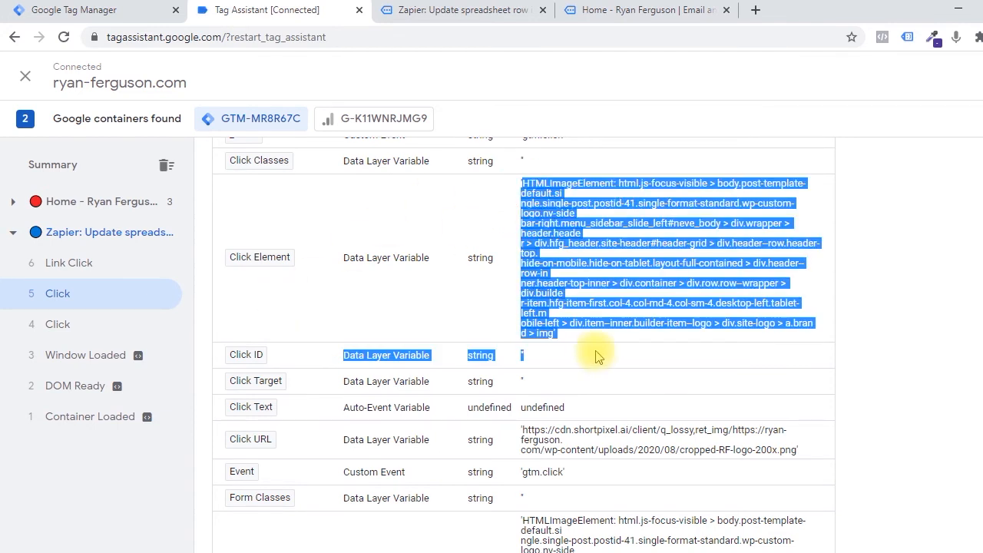
click(68, 9)
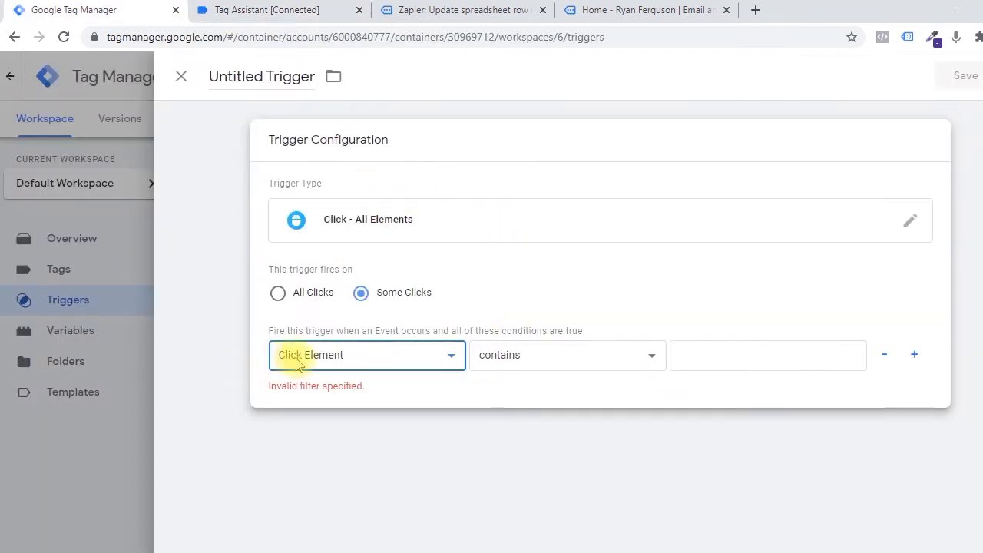
click(698, 358)
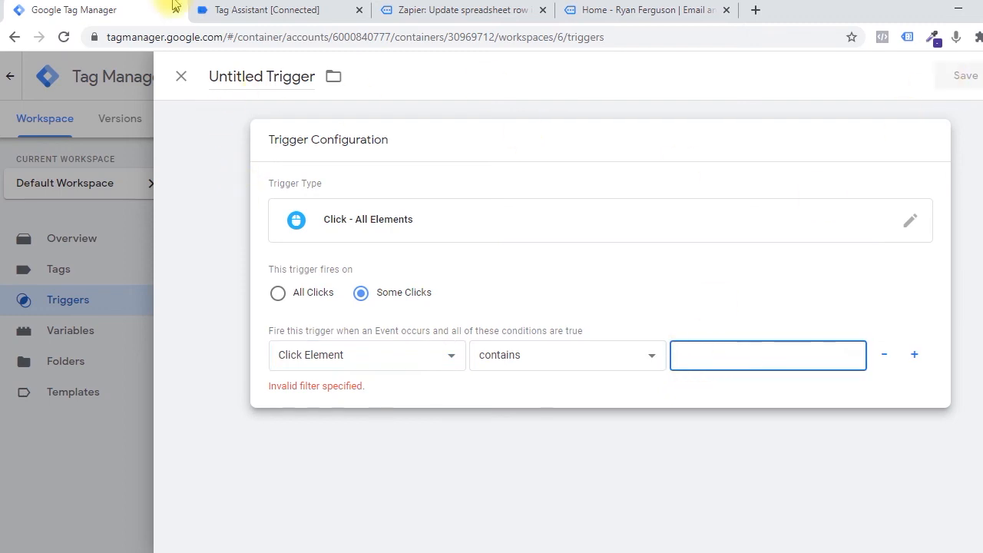
click(238, 9)
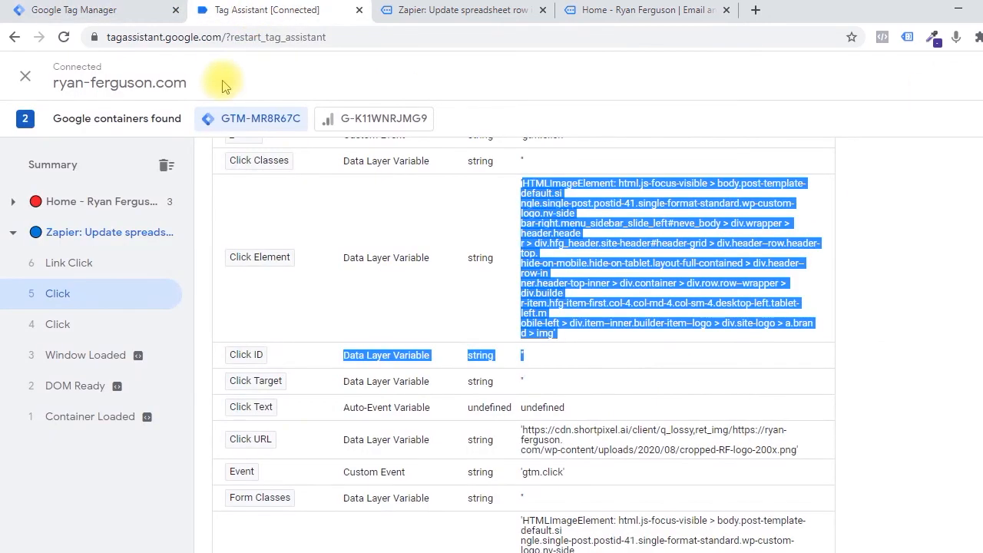
click(653, 303)
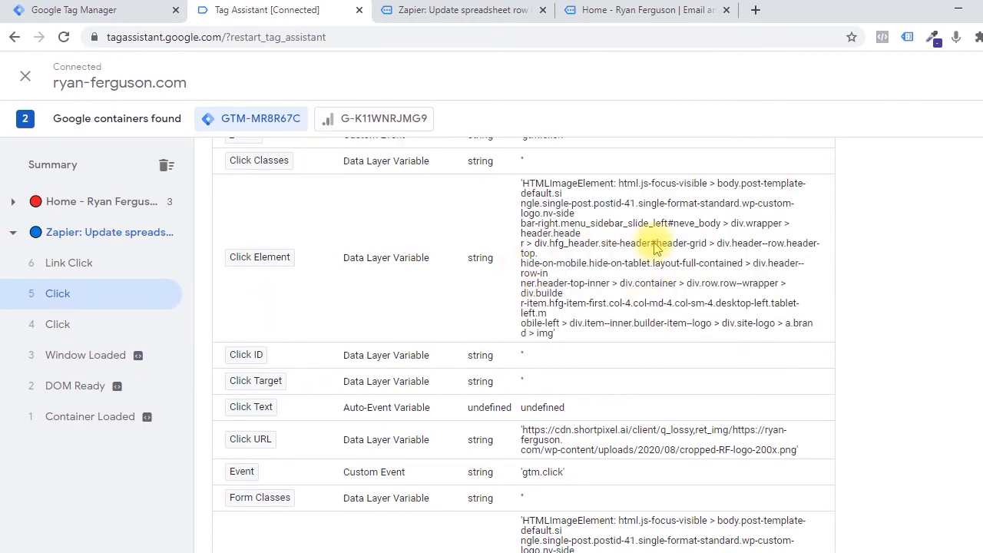
Copy the logo file name cropped-RF-logo-200x from the Click URL value of Click event number 5 in Tag Assistant.
scroll(668, 253, down, 2)
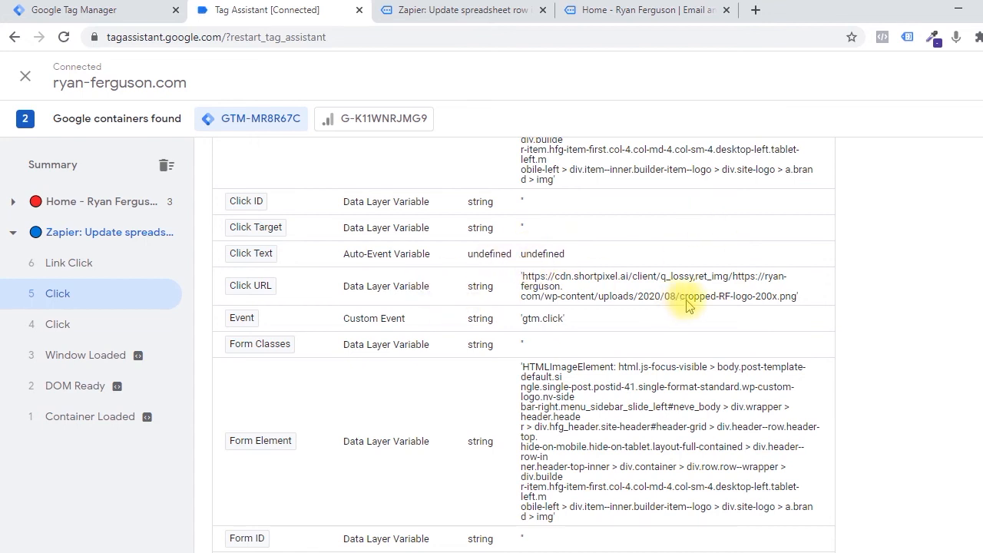
drag(681, 301, 781, 304)
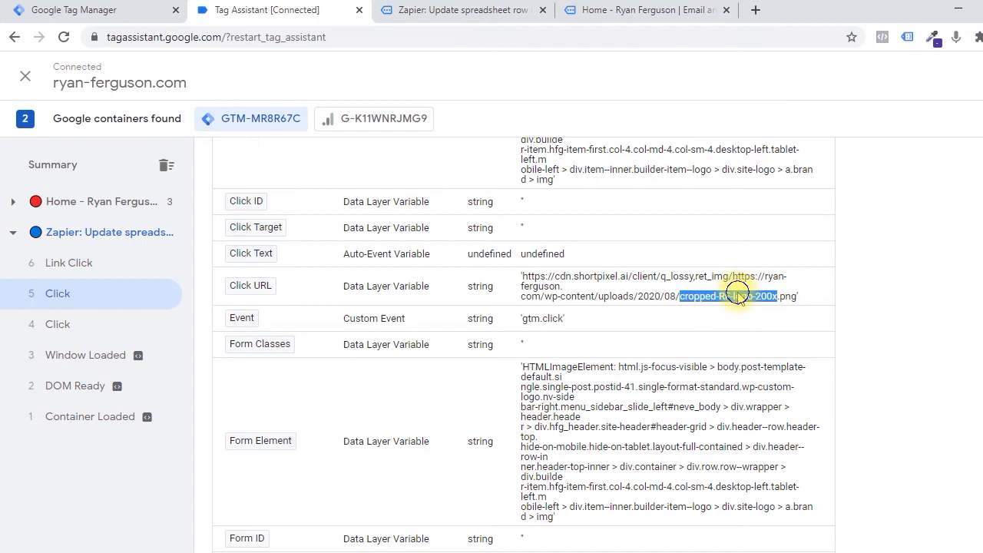
right_click(737, 296)
click(770, 310)
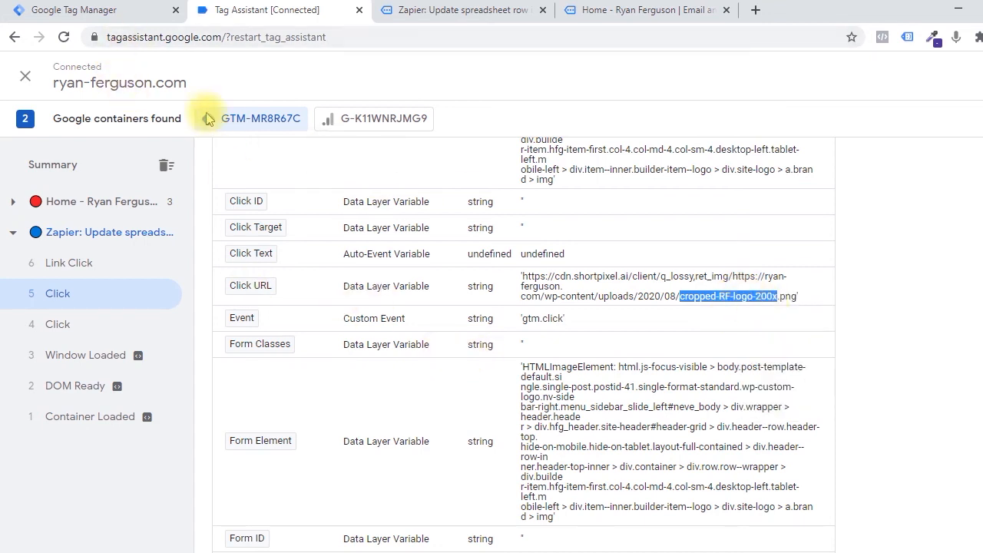
Switch back to Google Tag Manager and name the trigger Logo click.
click(73, 9)
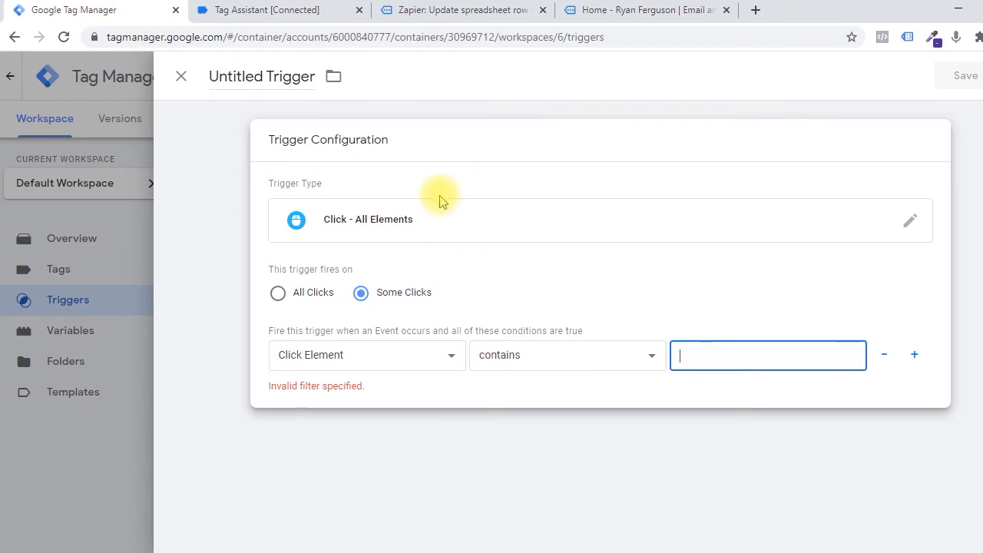
click(260, 75)
text(Logo click)
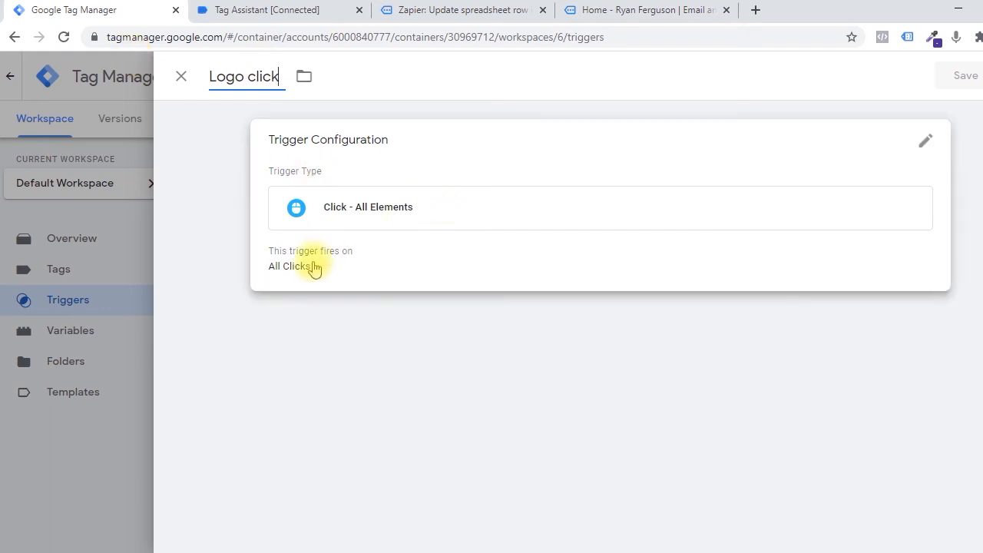
Set the Logo click trigger's condition to Click URL contains cropped-RF-logo-200x.
click(394, 259)
click(311, 349)
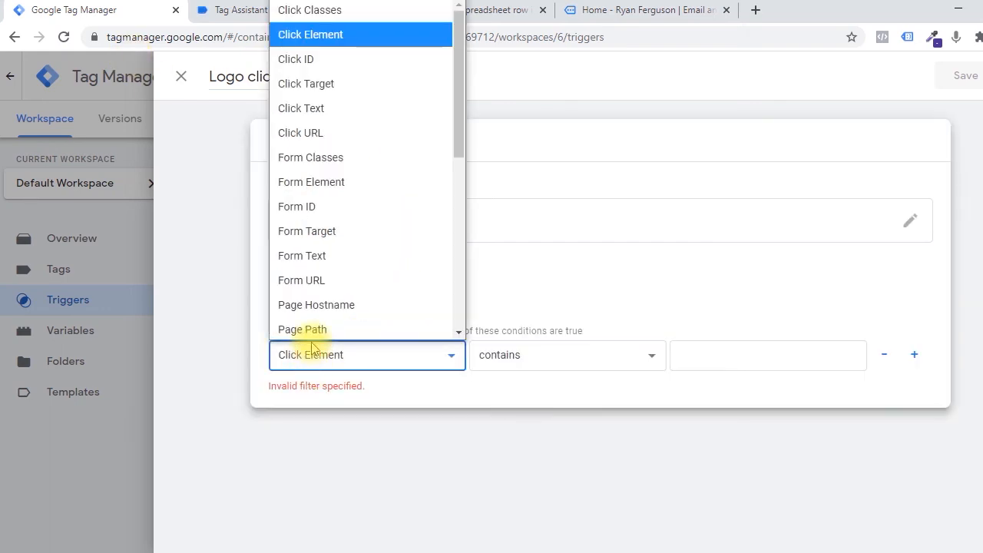
click(339, 131)
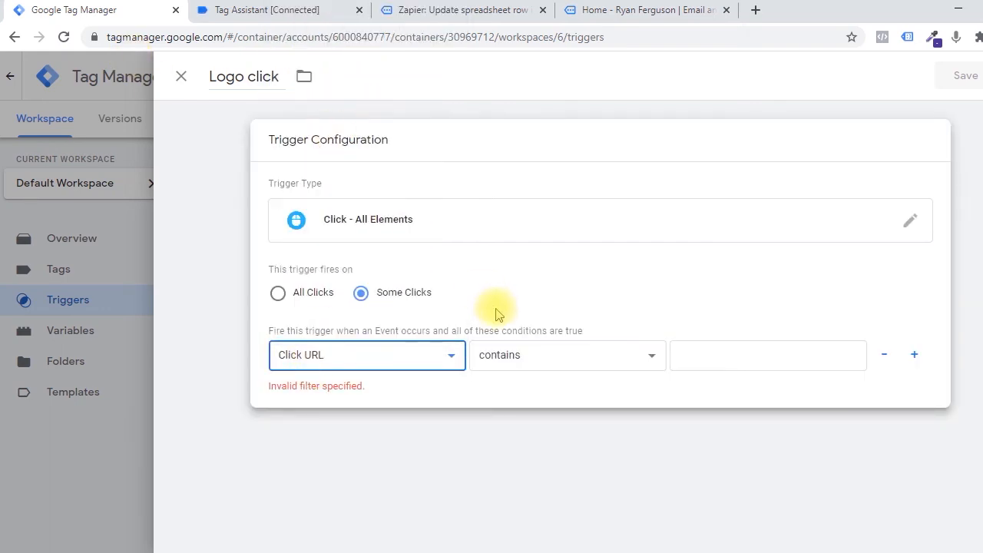
right_click(691, 357)
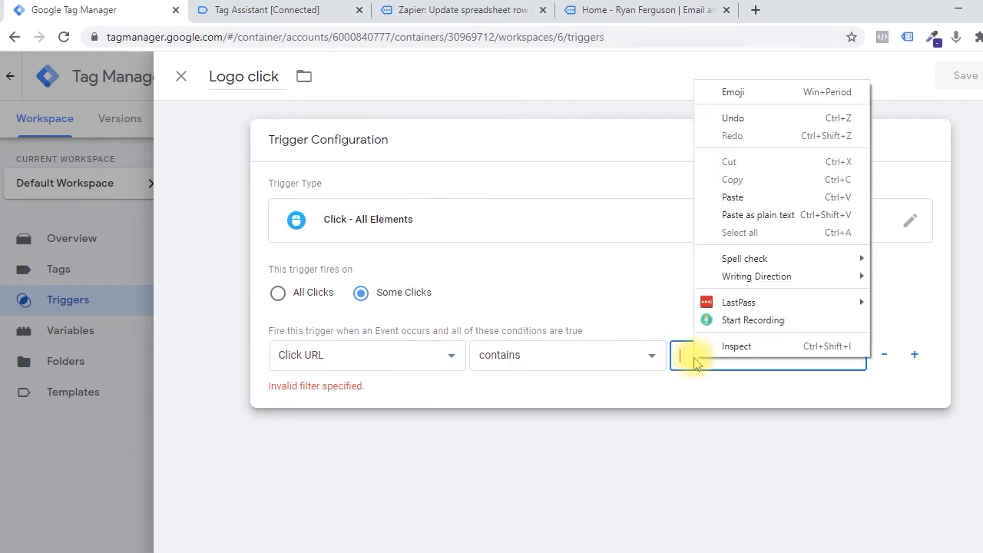
click(752, 196)
click(840, 382)
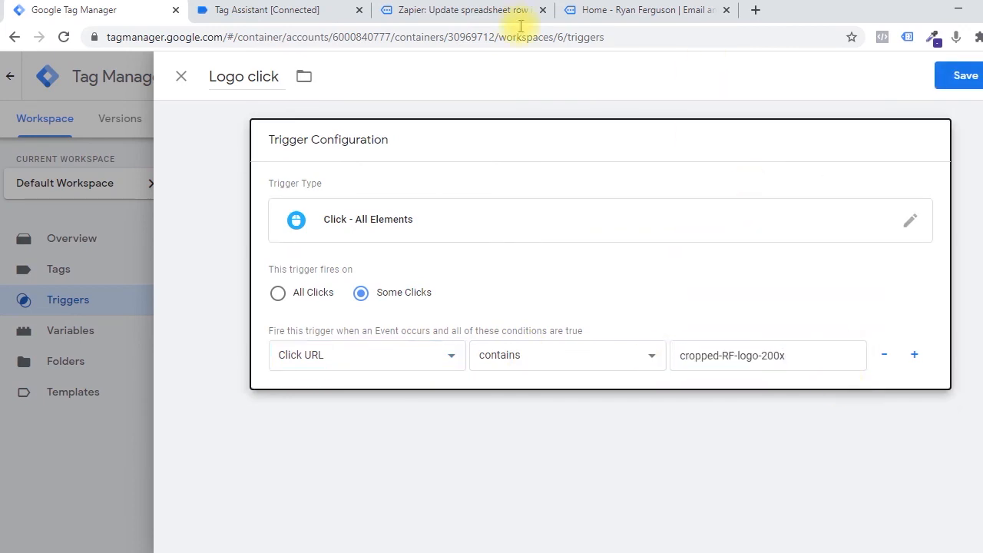
Review the match operators available for the Click URL condition, keep contains, and check the filter value.
click(566, 353)
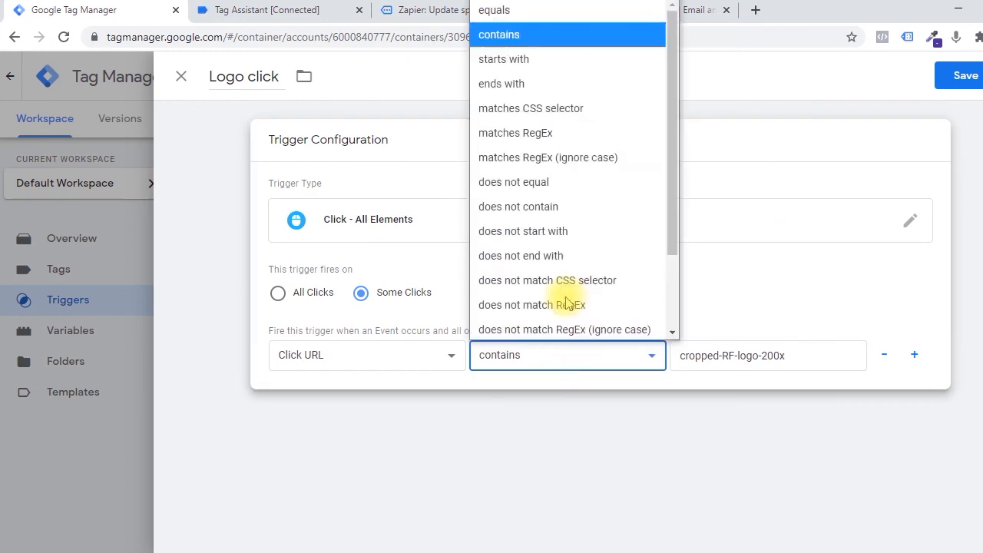
click(536, 39)
right_click(695, 334)
click(662, 321)
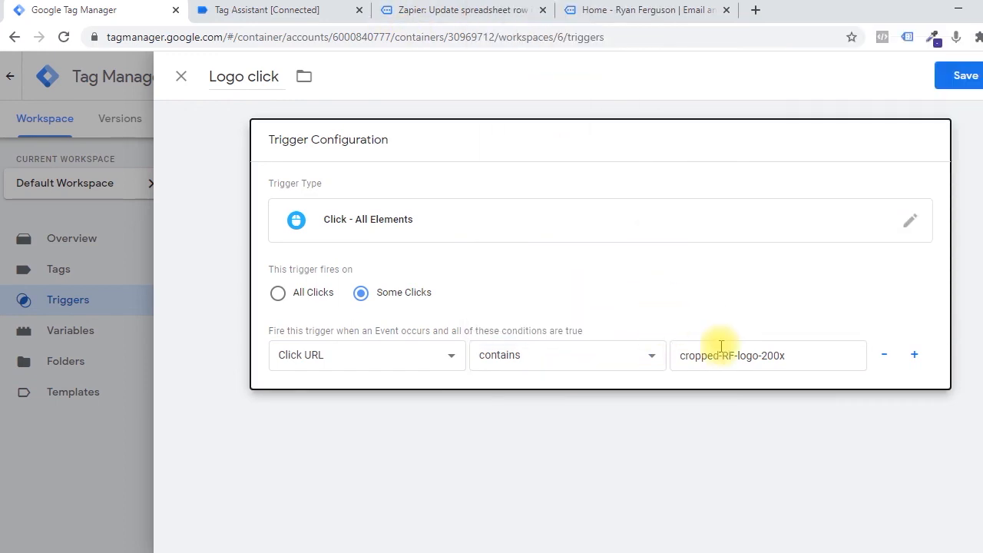
drag(799, 356, 674, 355)
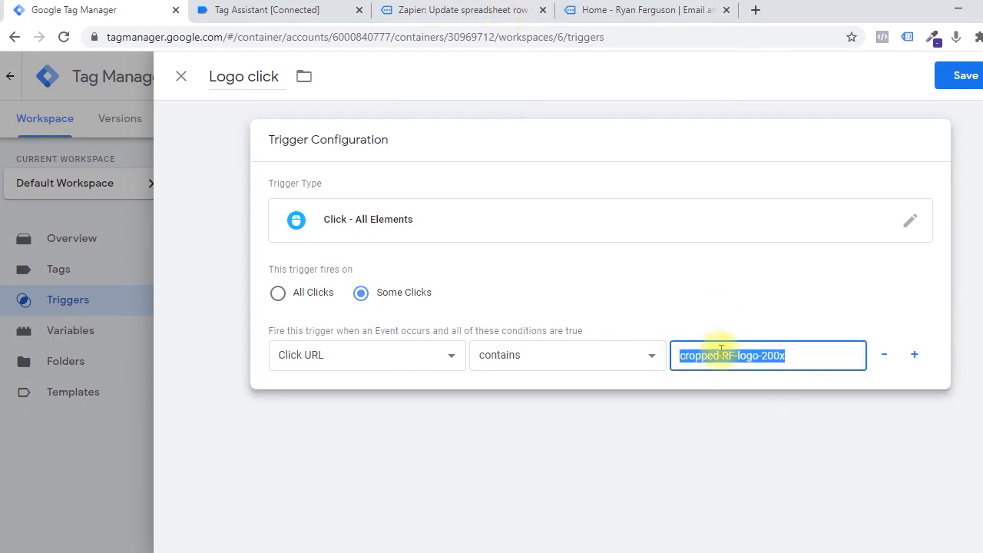
click(805, 356)
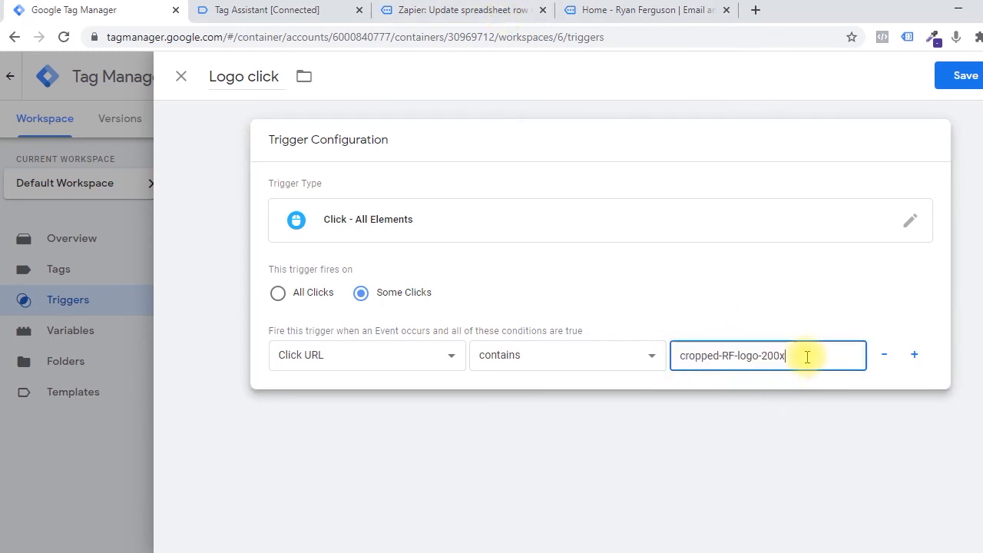
Save the Logo click trigger and create a Custom HTML tag named Logo click with / as its HTML.
click(962, 77)
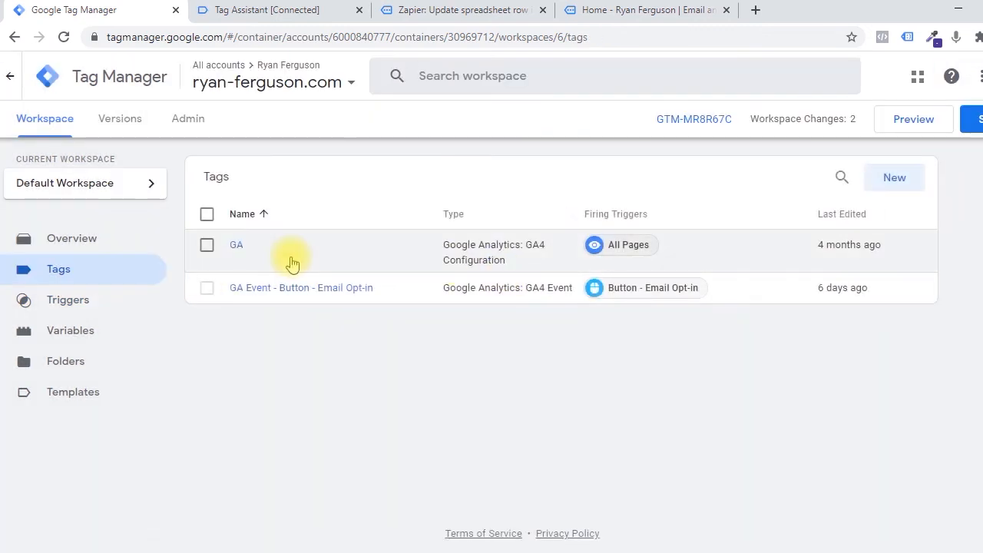
click(895, 177)
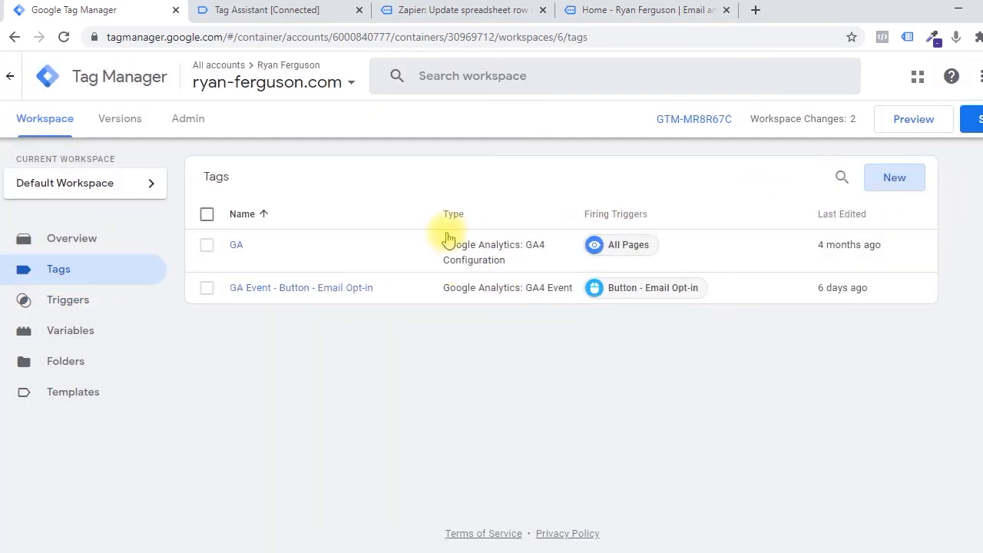
click(427, 187)
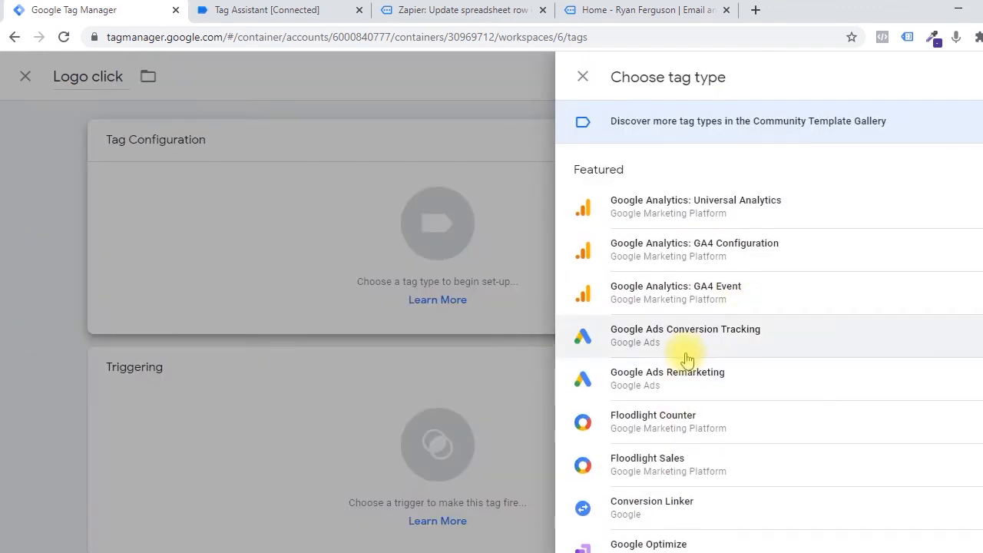
scroll(685, 361, down, 3)
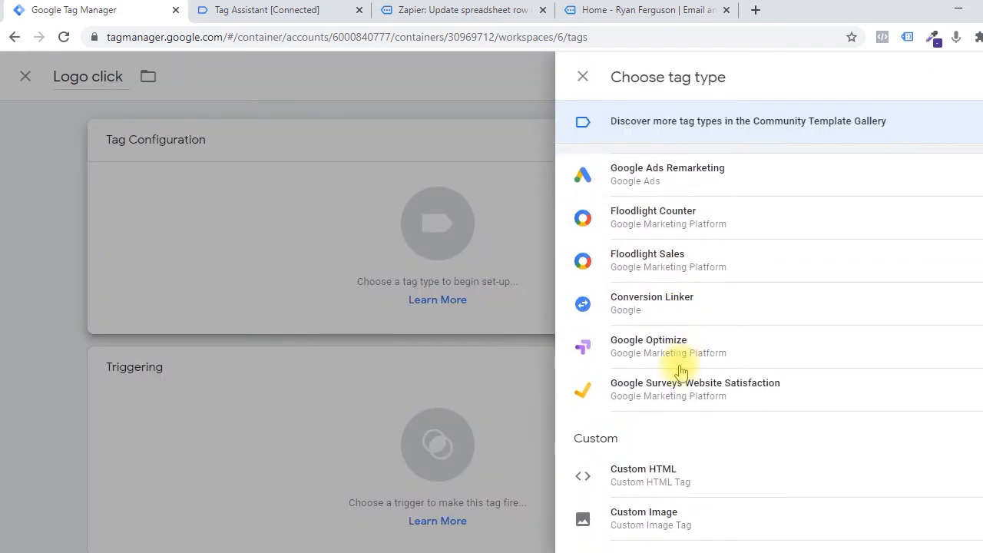
click(642, 479)
click(407, 358)
text(/)
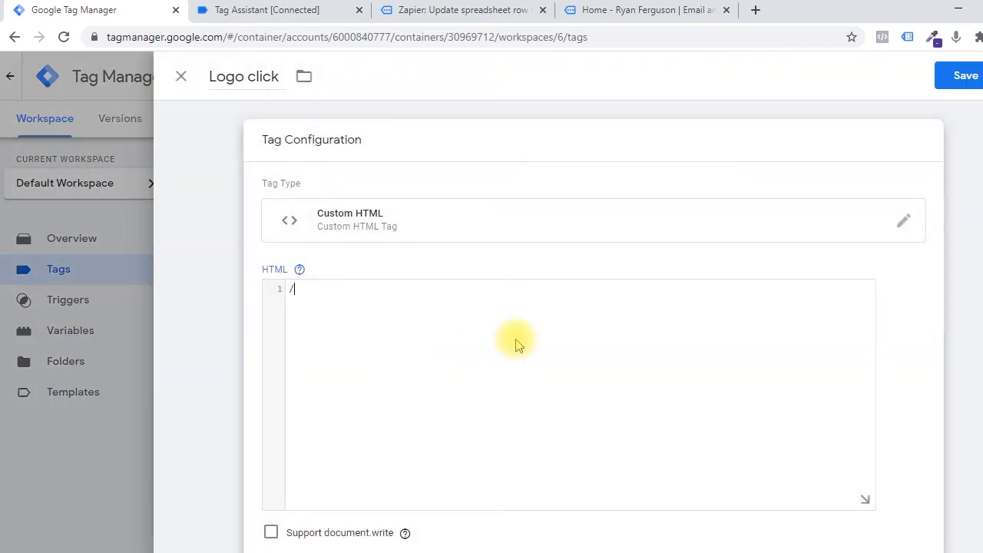
click(958, 74)
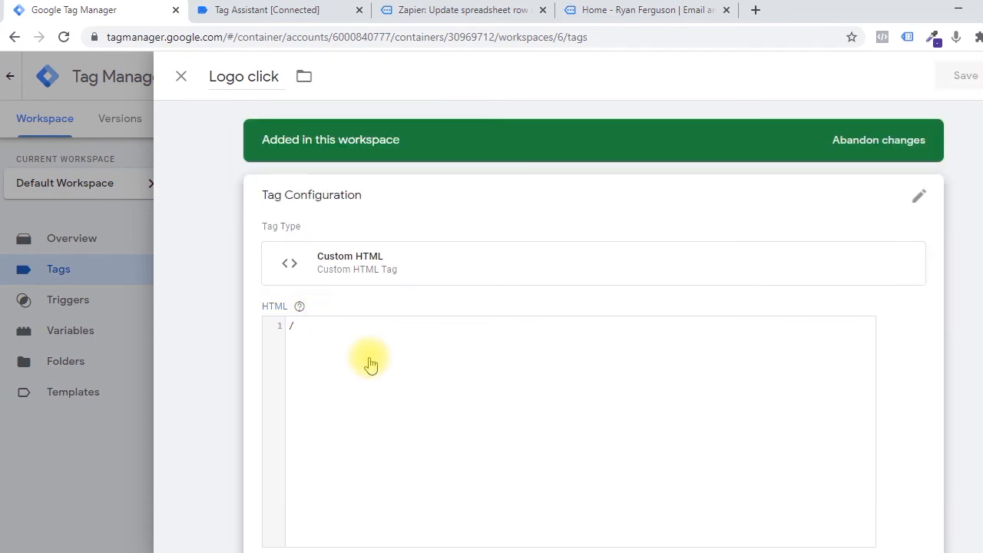
Assign the Logo click trigger as the firing trigger of the Logo click tag and save the tag.
scroll(366, 361, down, 3)
scroll(366, 246, up, 1)
scroll(300, 285, down, 1)
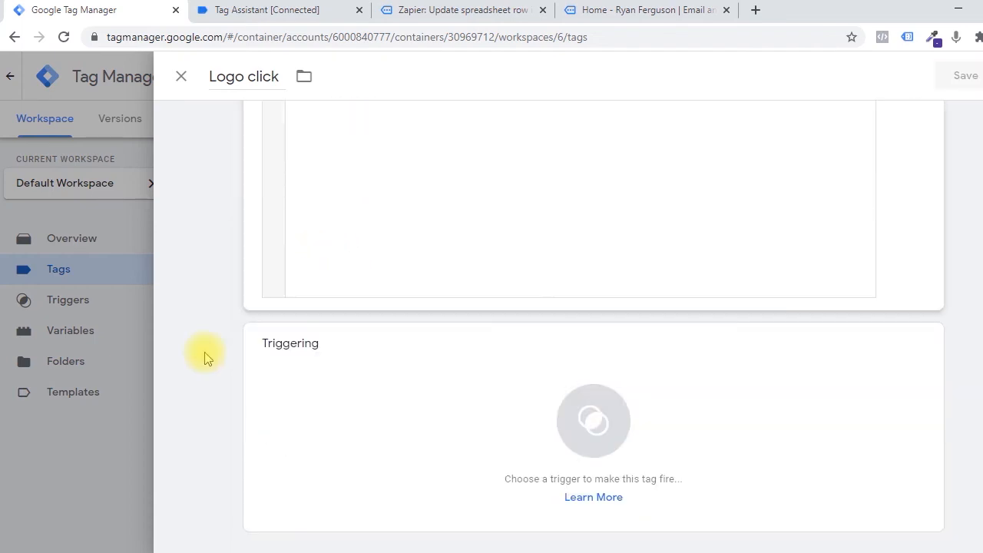
click(428, 395)
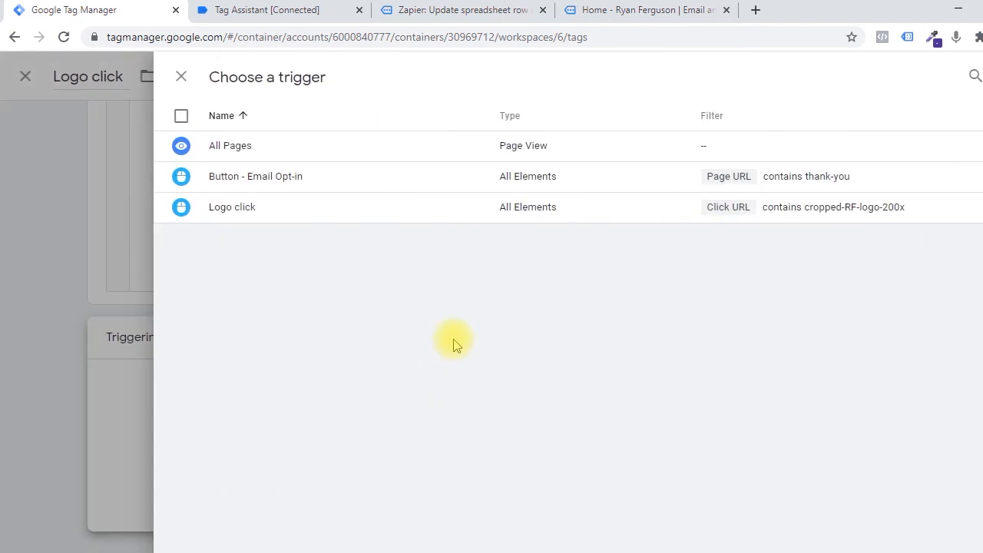
click(230, 217)
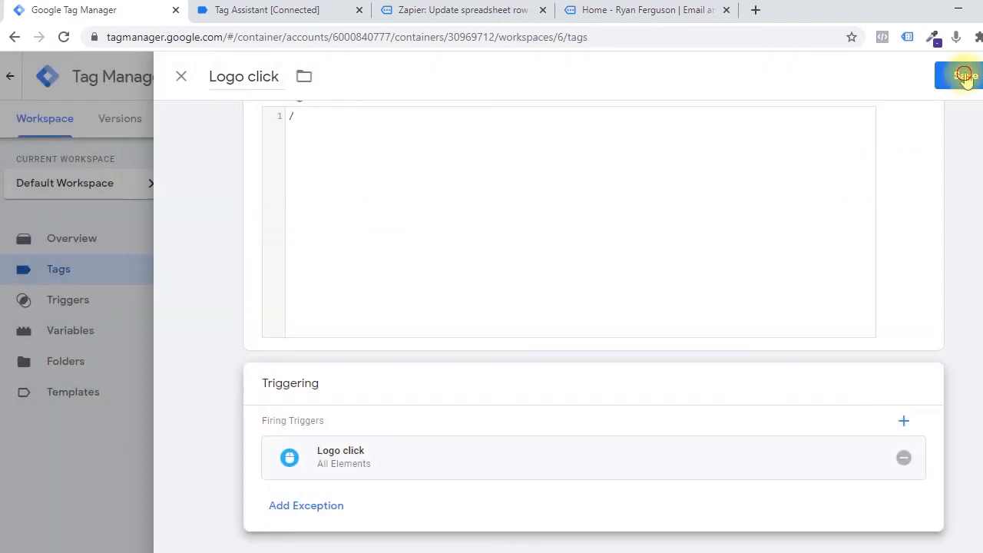
click(964, 76)
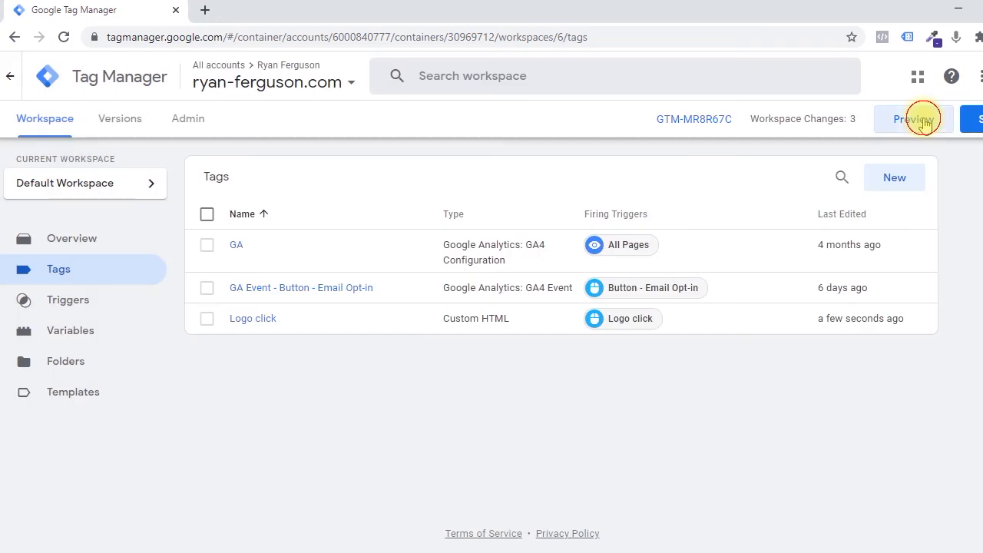
Test the site logo link in preview mode and open Click event number 4 in Tag Assistant.
click(921, 120)
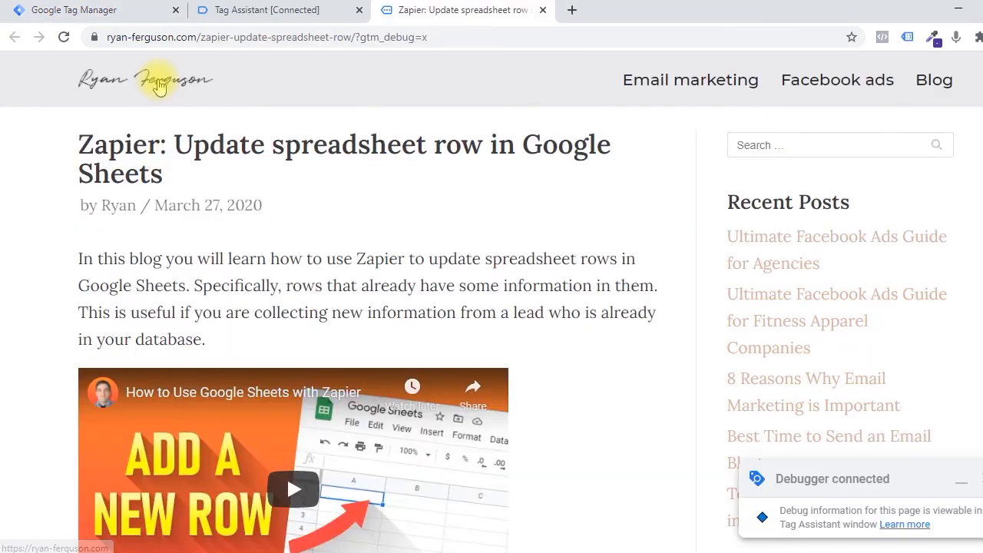
ctrl+click(149, 81)
click(282, 10)
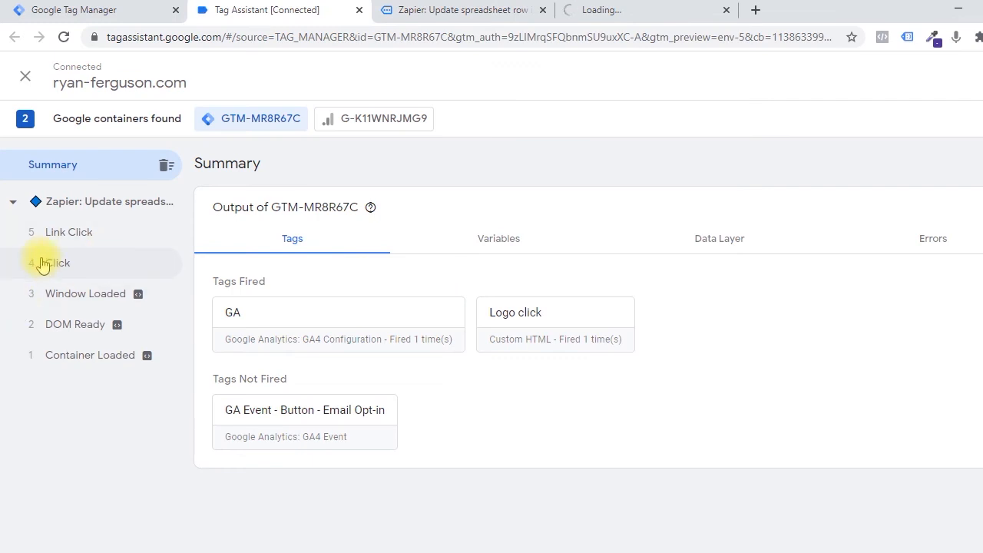
click(48, 261)
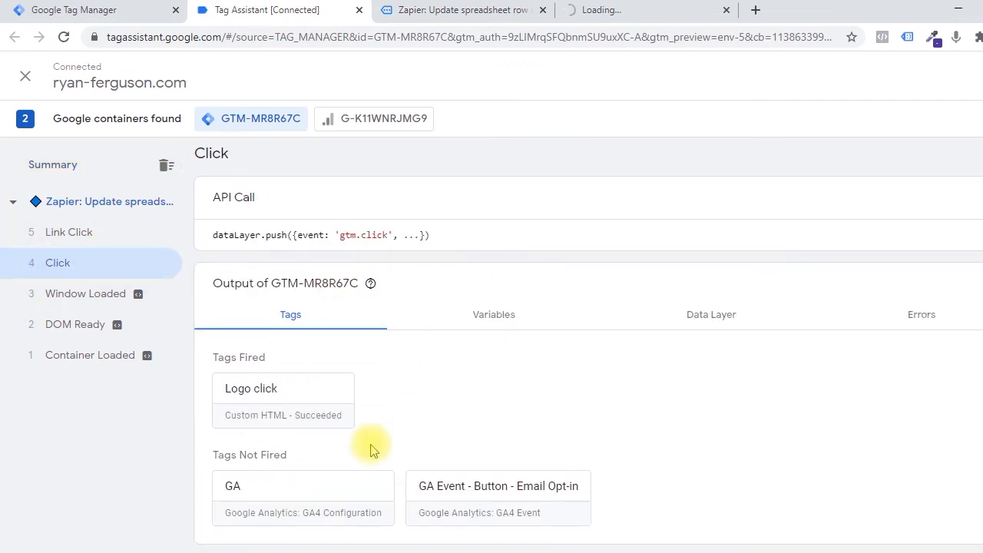
Examine the Logo click tag's properties and firing trigger filters for Click event number 4, and close the tag details.
click(317, 407)
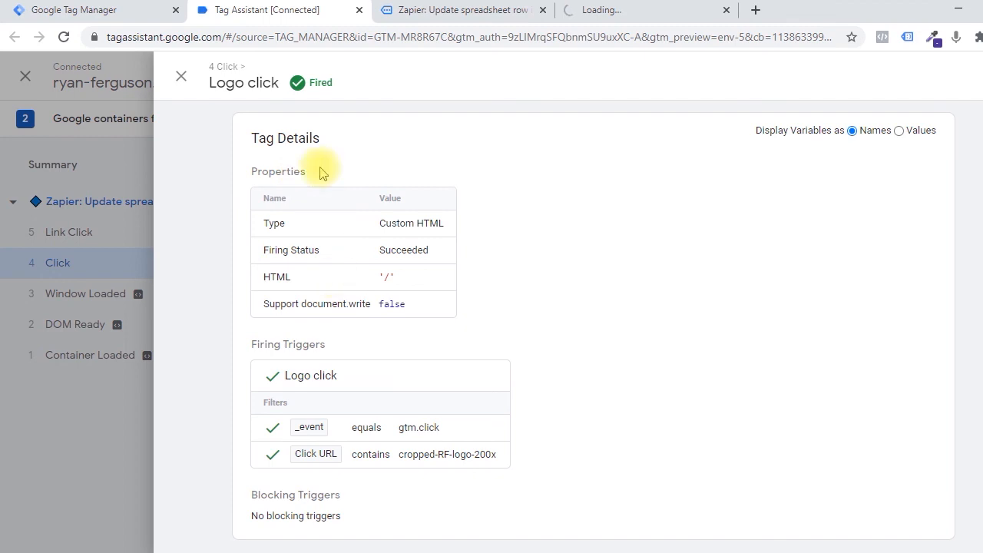
drag(380, 223, 423, 223)
right_click(423, 225)
click(461, 238)
drag(386, 253, 421, 249)
click(388, 279)
drag(377, 279, 401, 278)
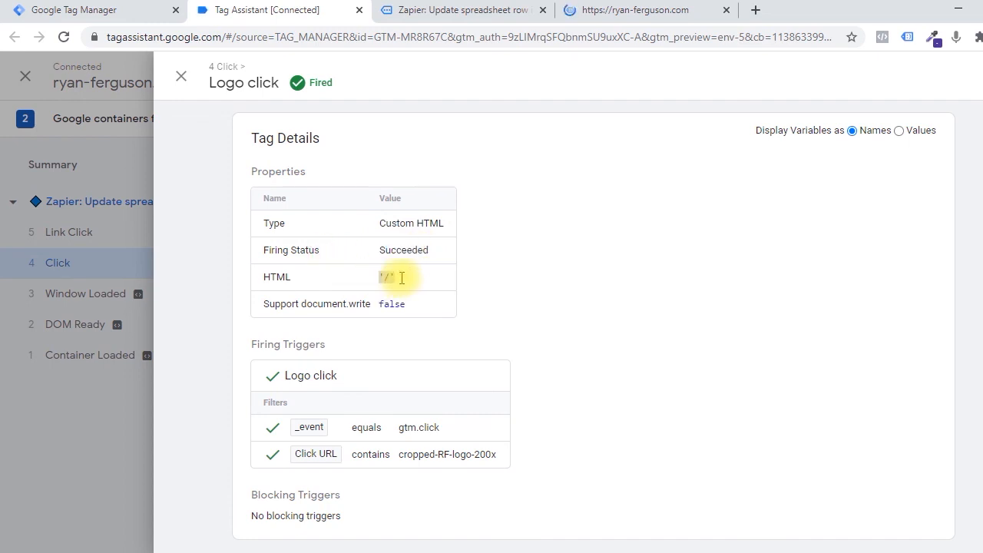
click(410, 278)
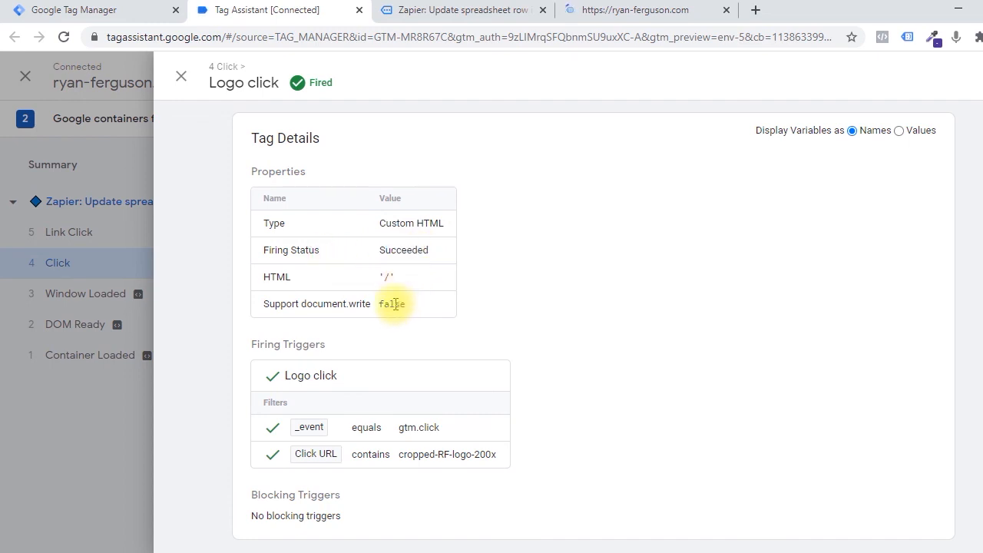
scroll(505, 303, down, 1)
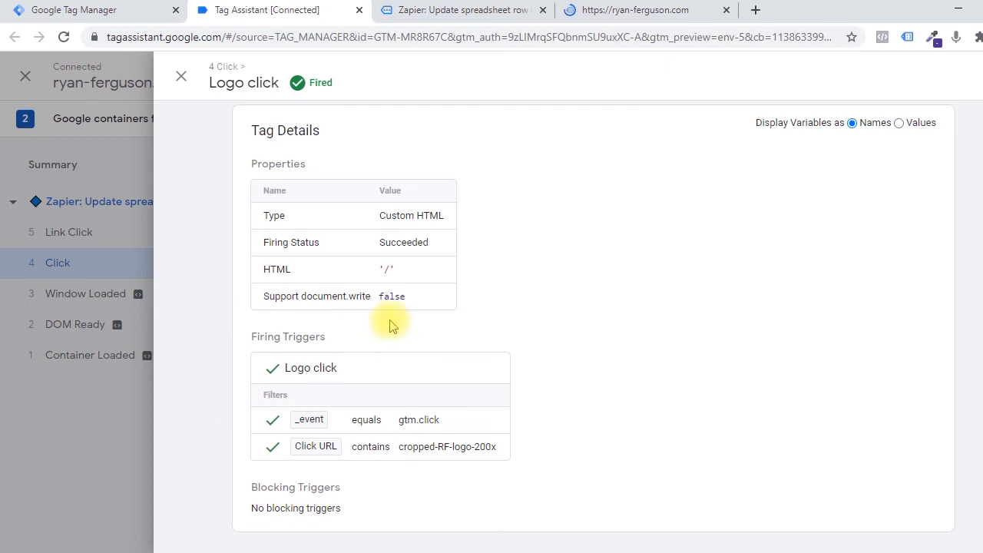
drag(351, 423, 455, 426)
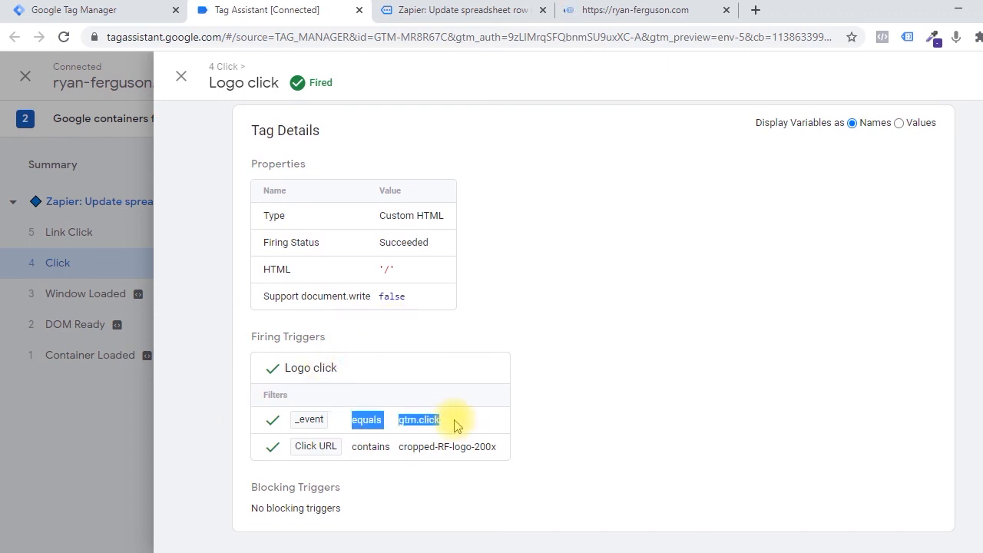
click(455, 426)
drag(368, 450, 493, 448)
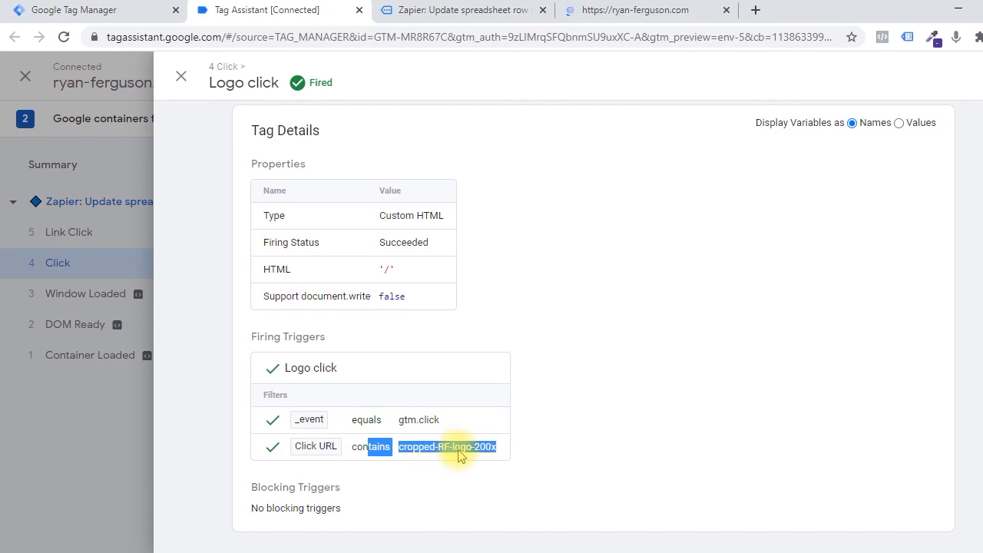
click(499, 442)
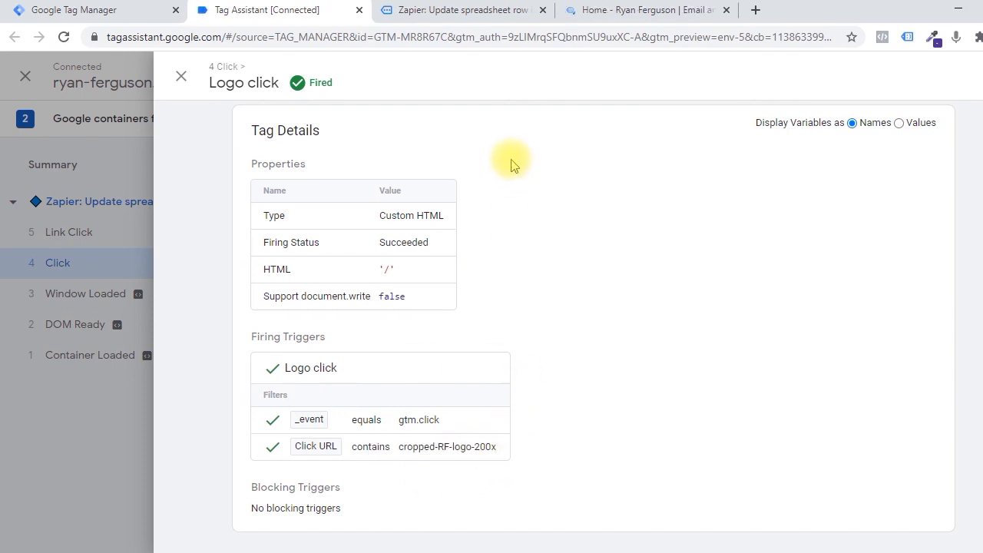
click(182, 76)
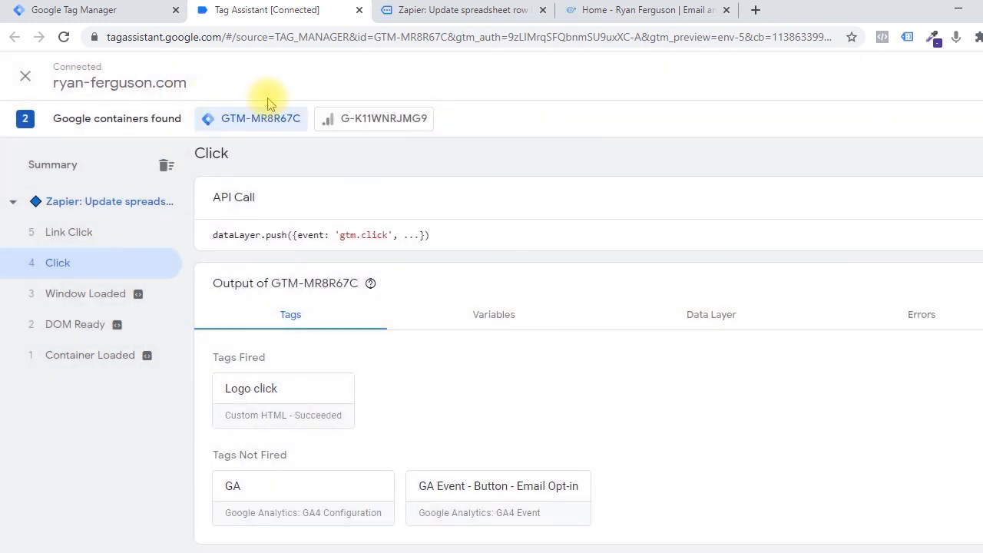
Switch back to Google Tag Manager and open the Logo click tag.
click(125, 9)
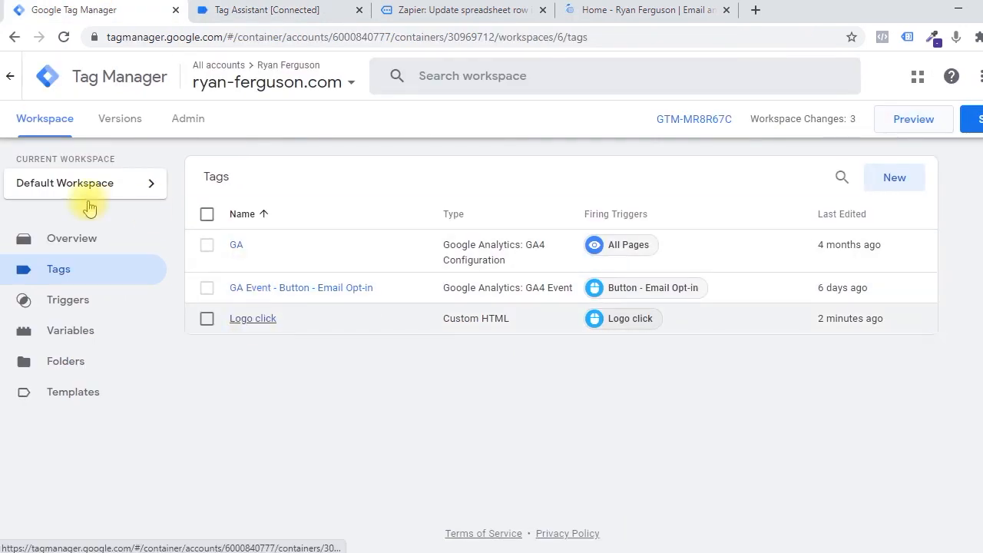
click(253, 317)
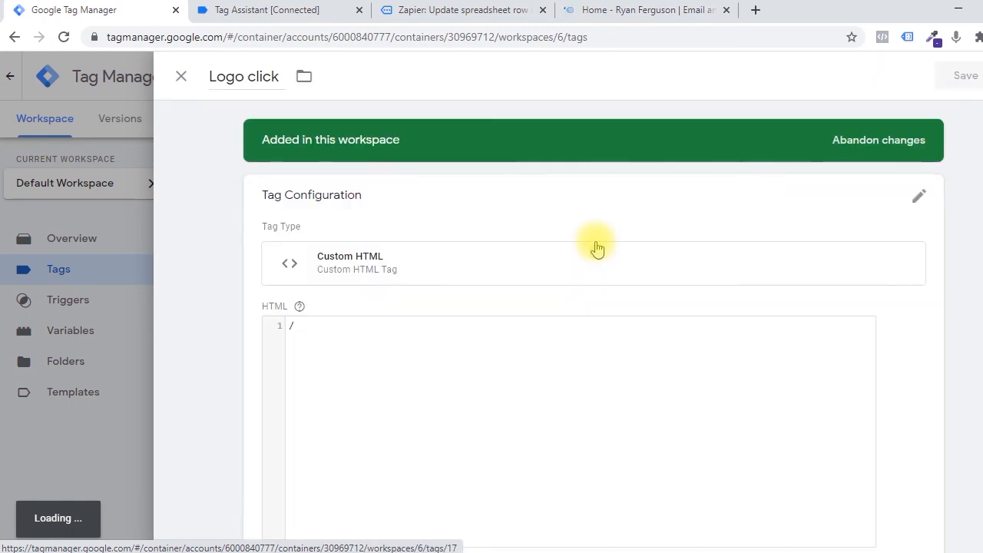
scroll(602, 284, down, 2)
scroll(599, 281, up, 2)
scroll(409, 330, down, 1)
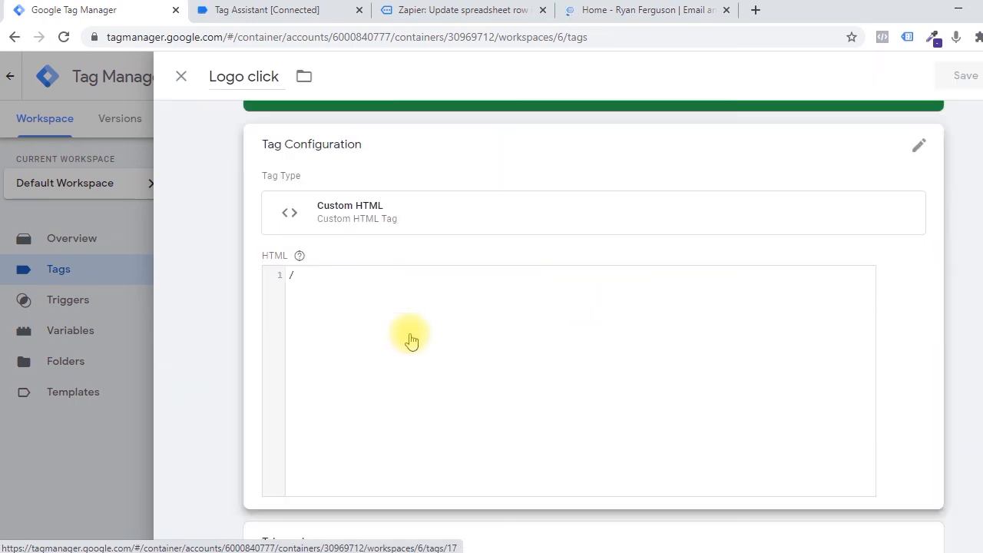
Replace the Logo click tag's HTML with a script block containing fbq('track', 'Lead');.
click(401, 317)
click(349, 309)
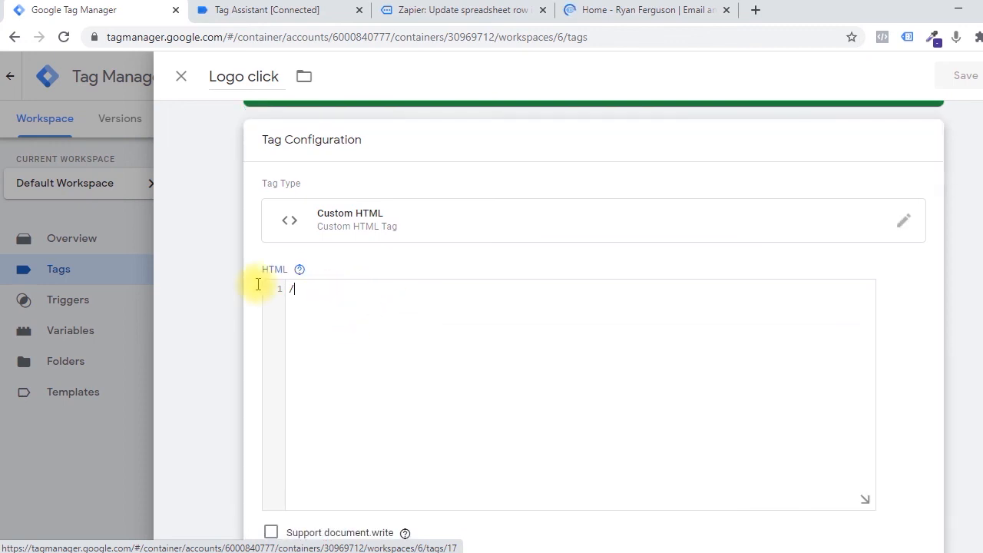
key(ctrl+a)
key(BackSpace)
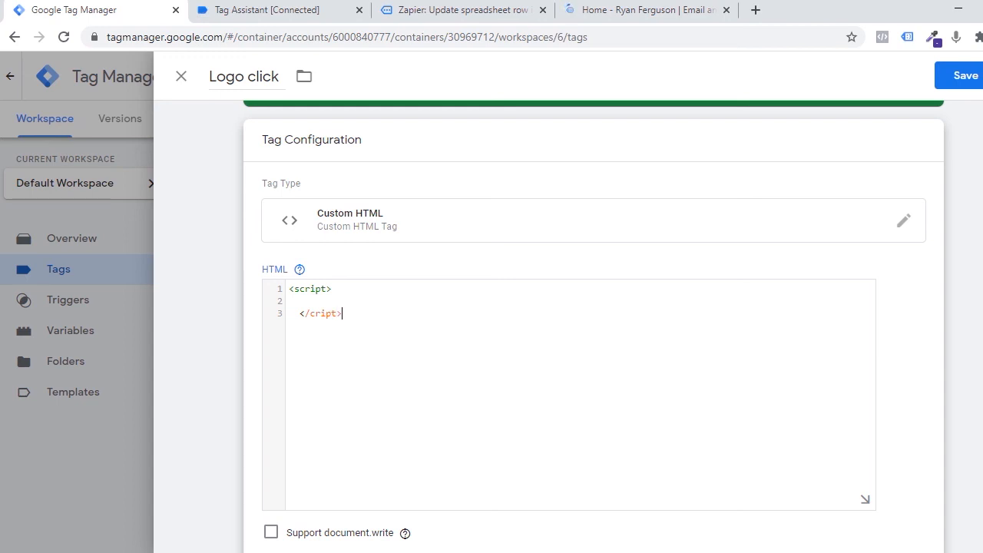
key(ctrl+v)
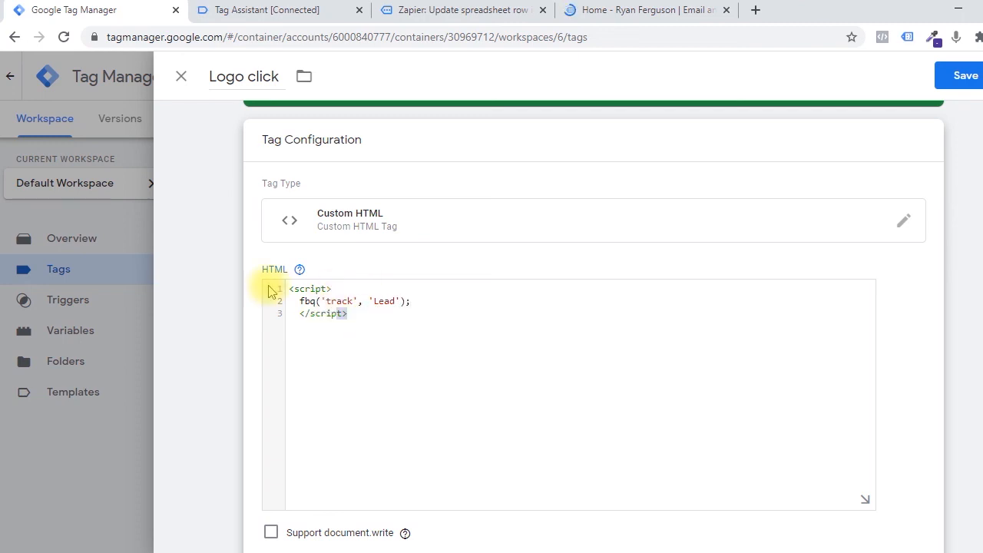
key(ctrl+a)
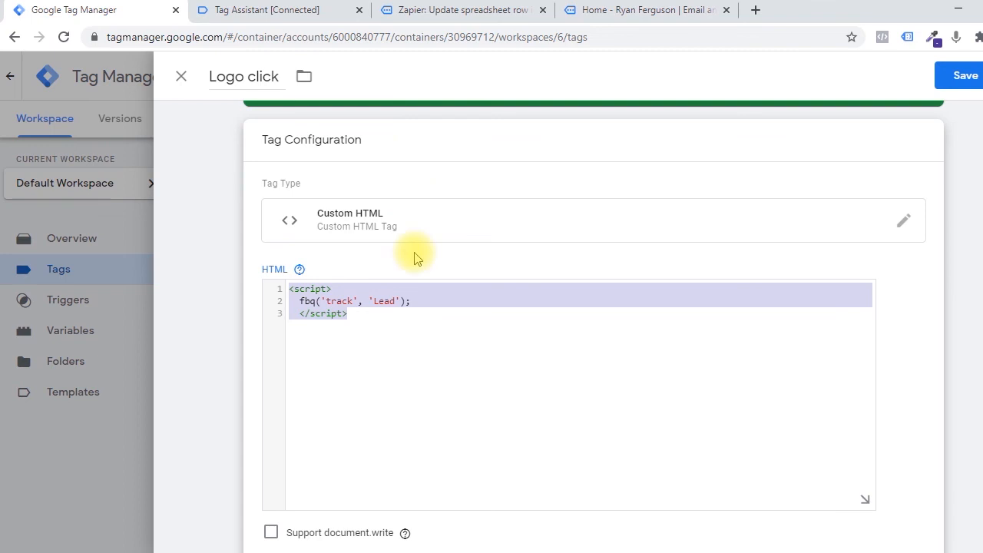
scroll(588, 487, down, 3)
scroll(709, 404, up, 4)
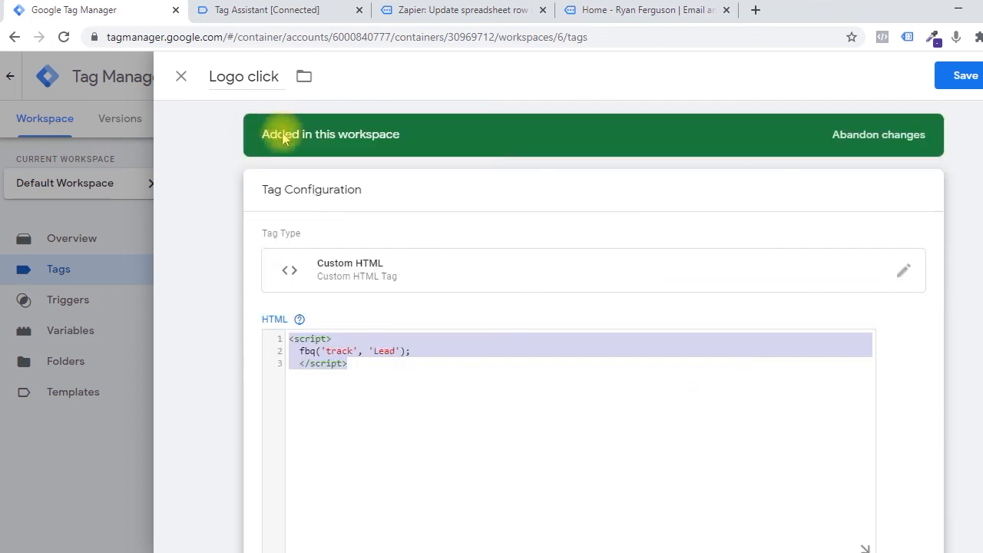
Change the Logo click tag's type to Google Analytics: GA4 Event.
click(331, 263)
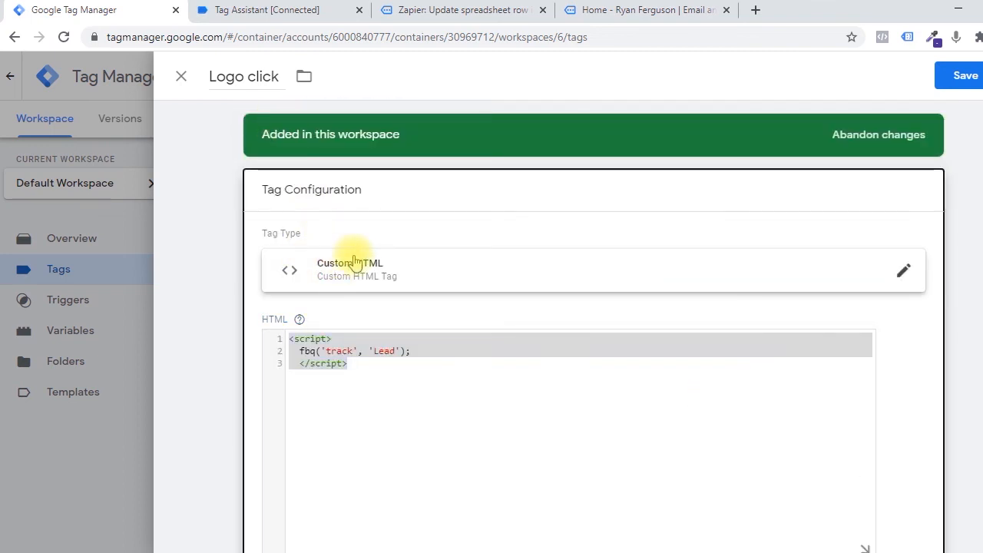
click(382, 263)
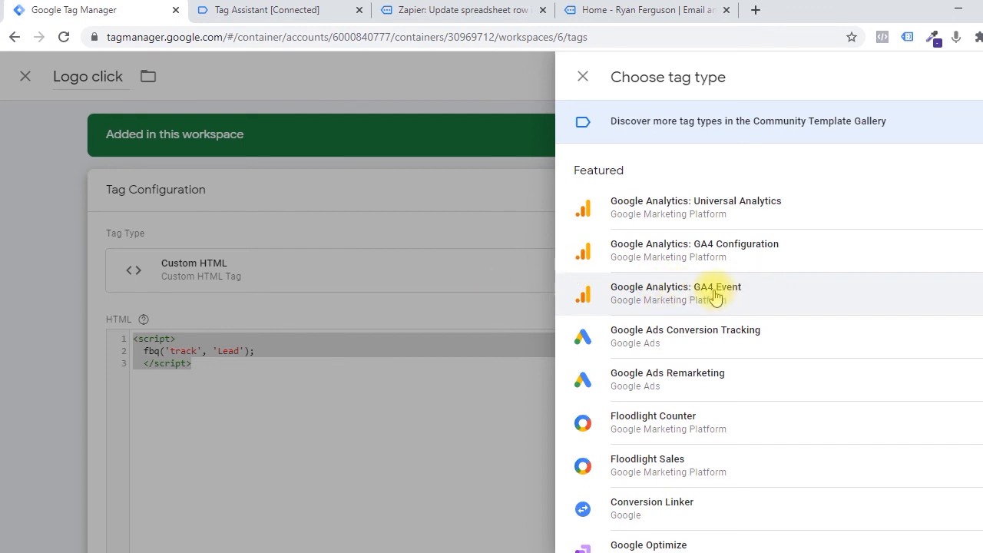
click(756, 296)
scroll(384, 248, down, 2)
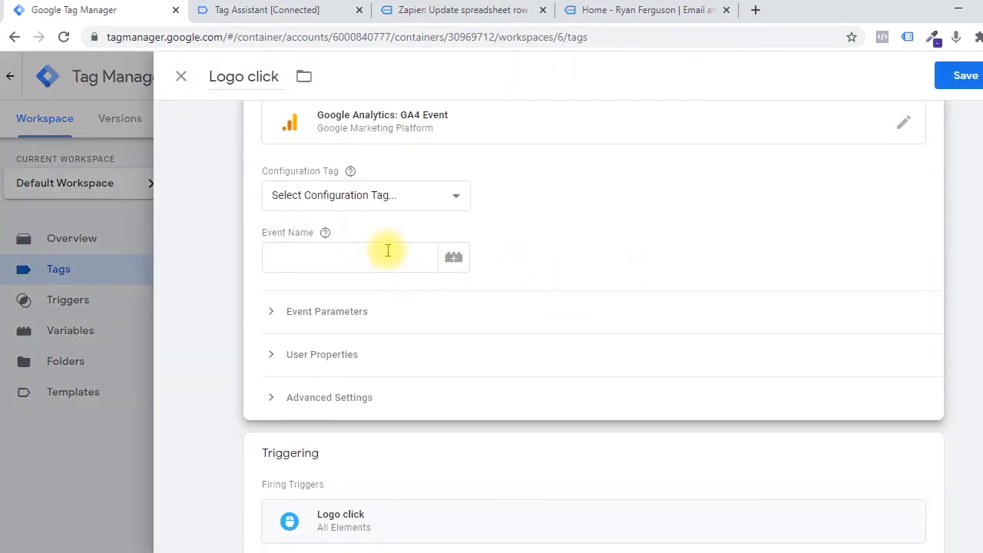
Set the tag's configuration tag to GA and its event name to Button - Logo.
click(369, 196)
click(348, 276)
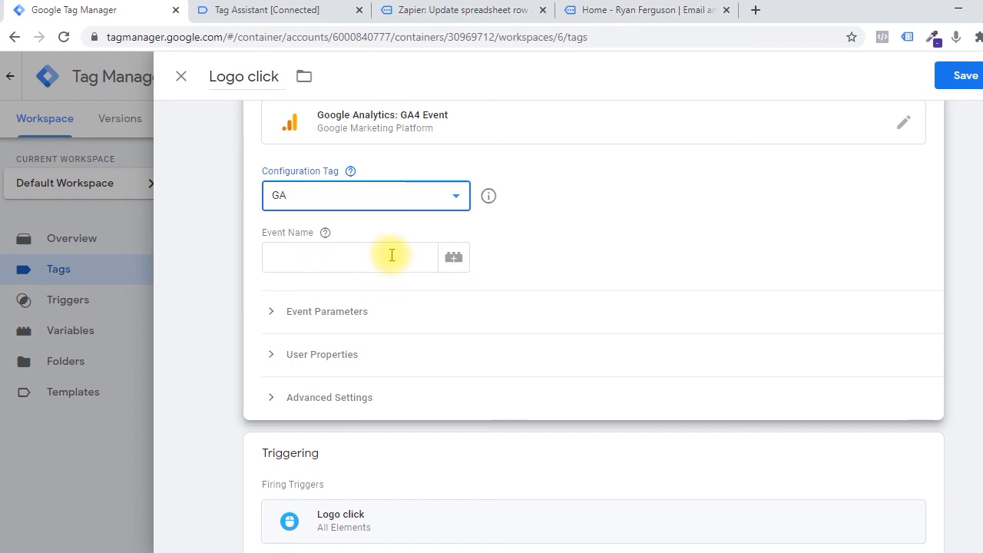
click(390, 255)
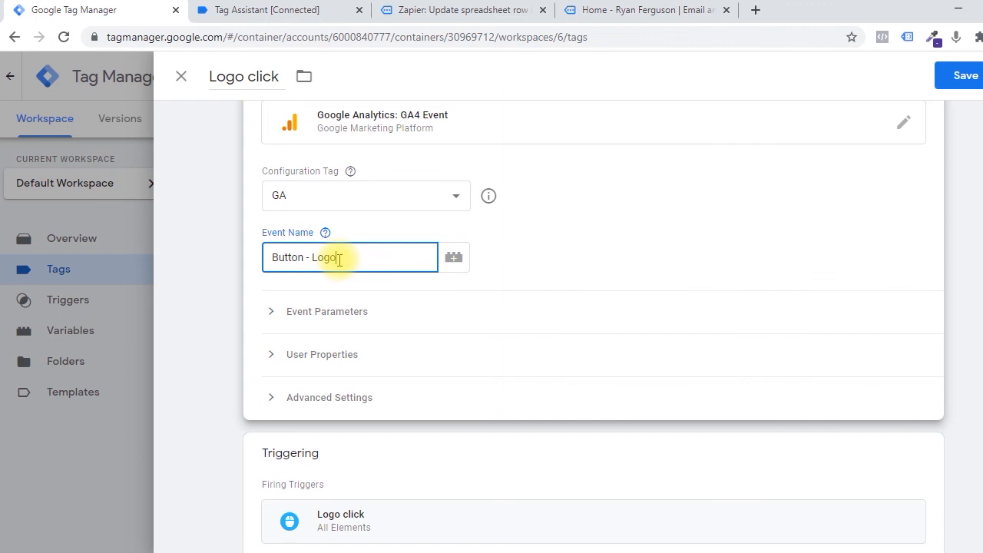
click(396, 360)
Review the Logo click tag's GA4 event settings and firing trigger, and display the Event Name help.
scroll(376, 429, down, 1)
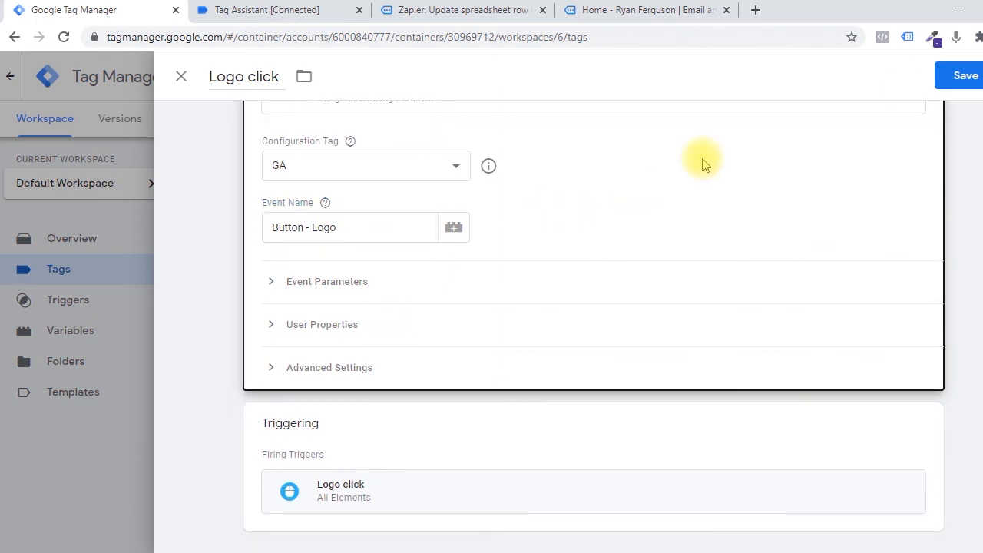
scroll(634, 192, up, 3)
scroll(399, 466, down, 2)
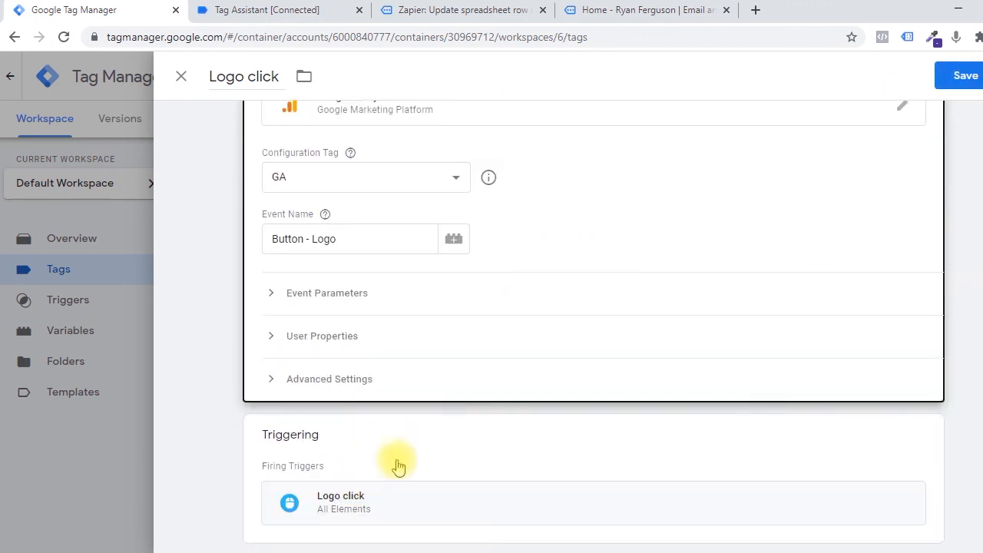
scroll(260, 361, up, 3)
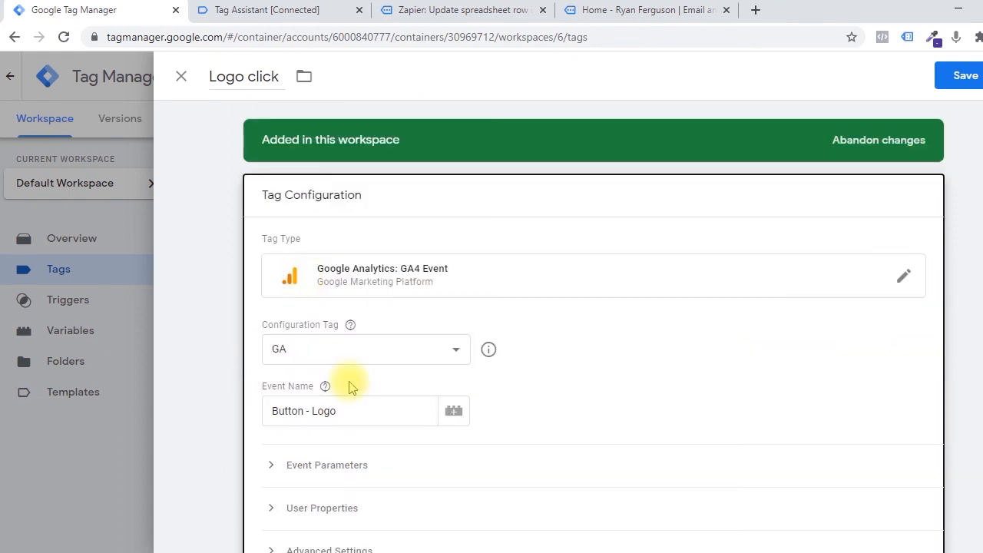
click(355, 418)
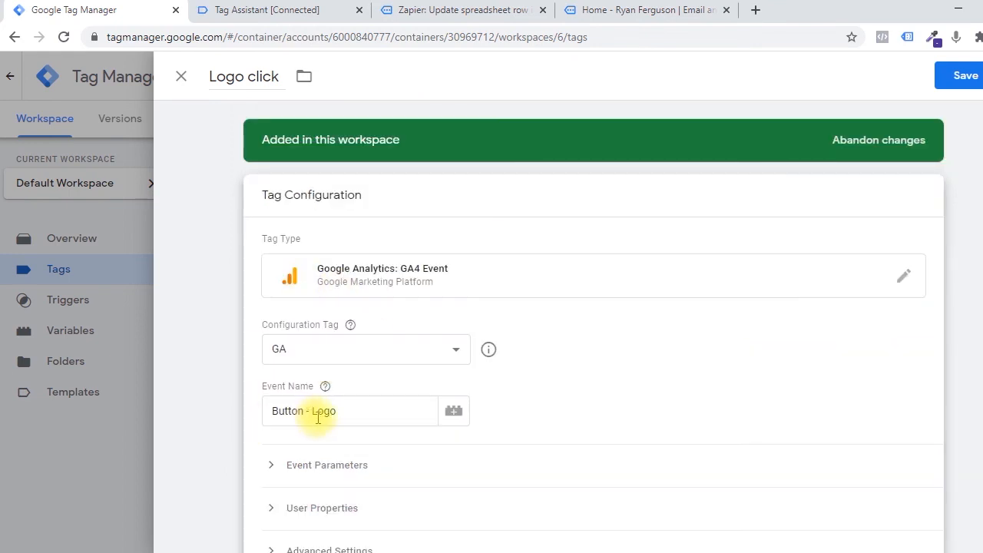
mouse_move(327, 388)
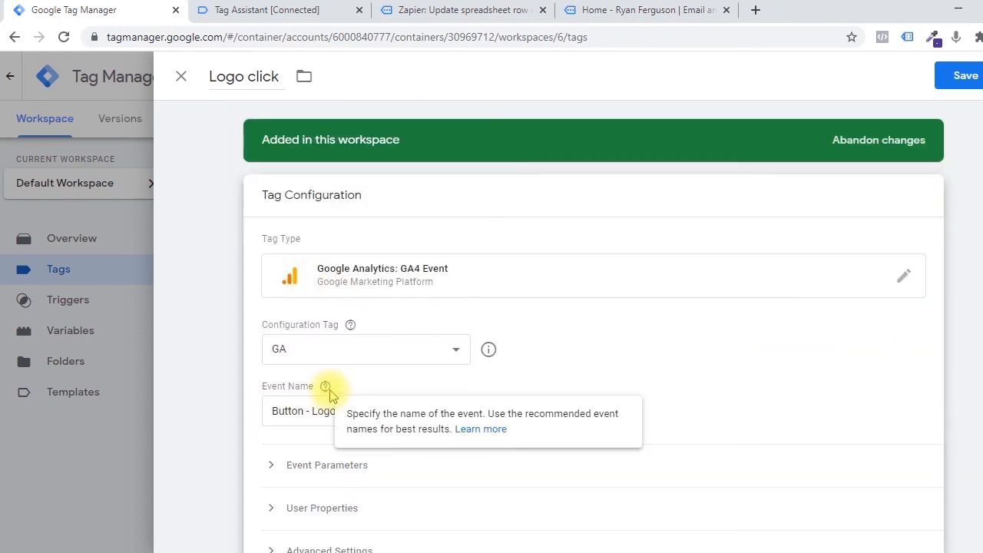